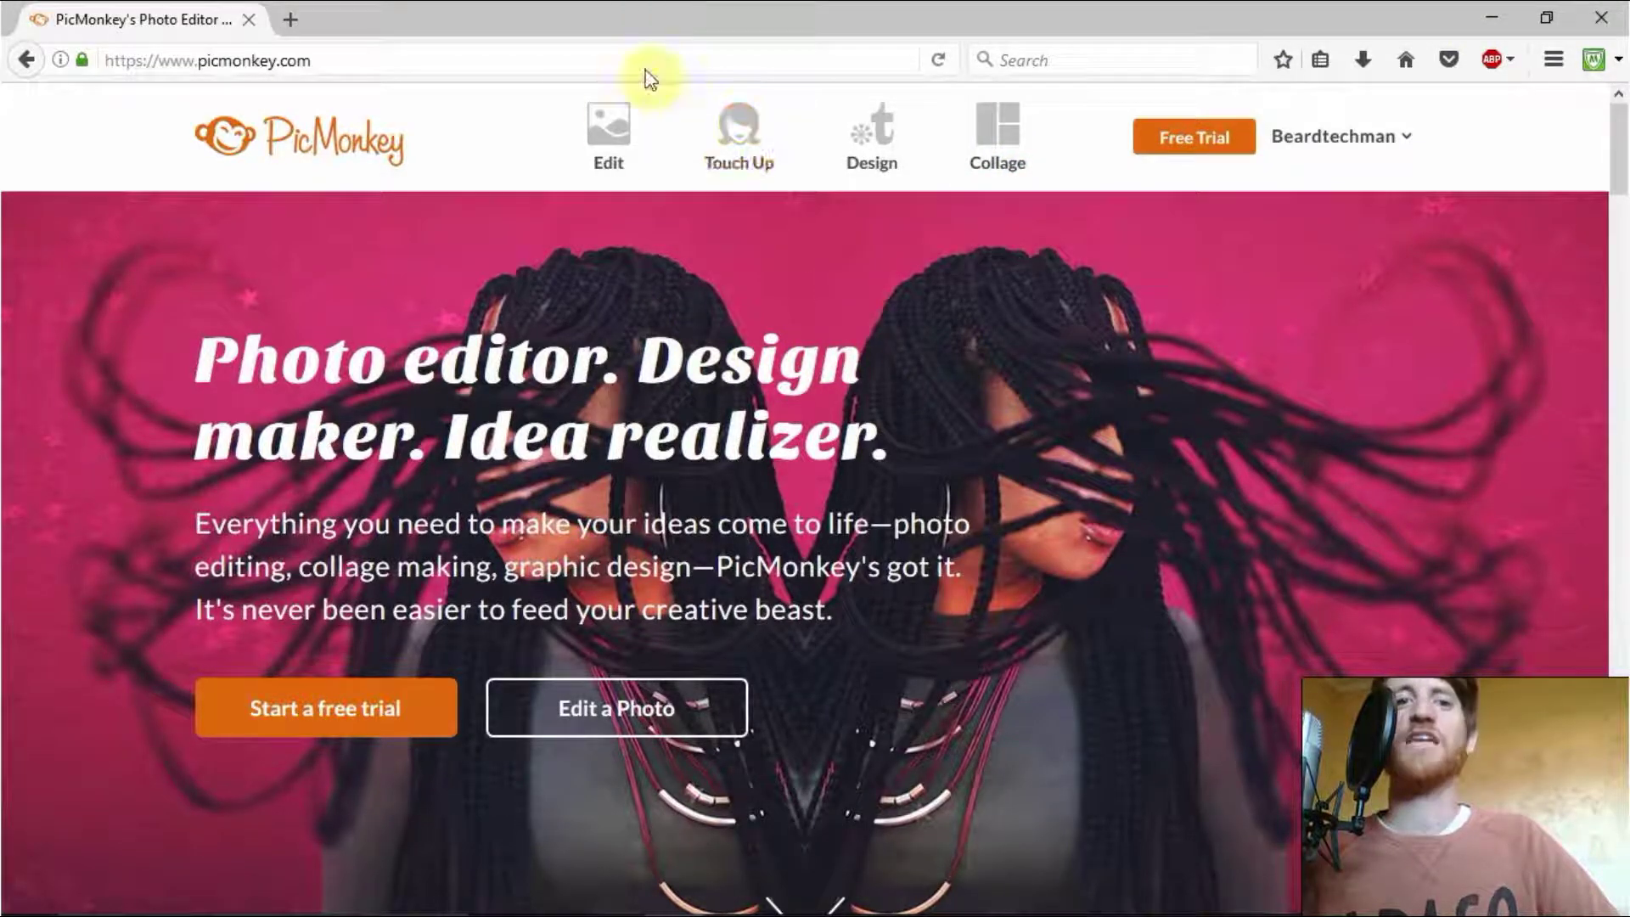
mouse_move(741, 144)
mouse_move(621, 146)
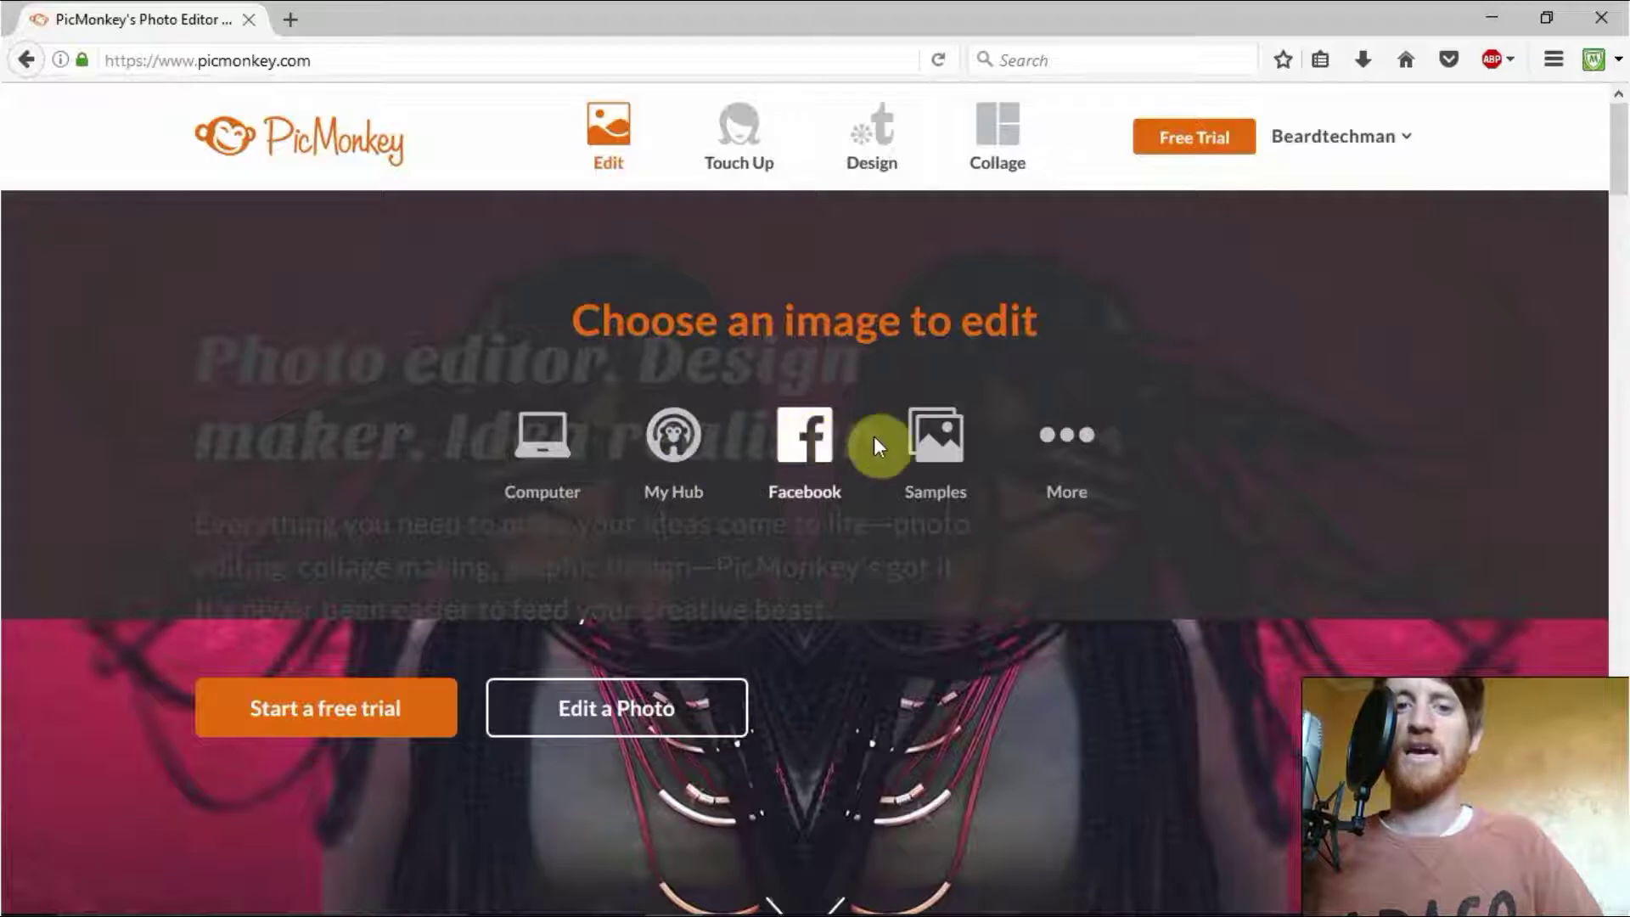
click(1073, 447)
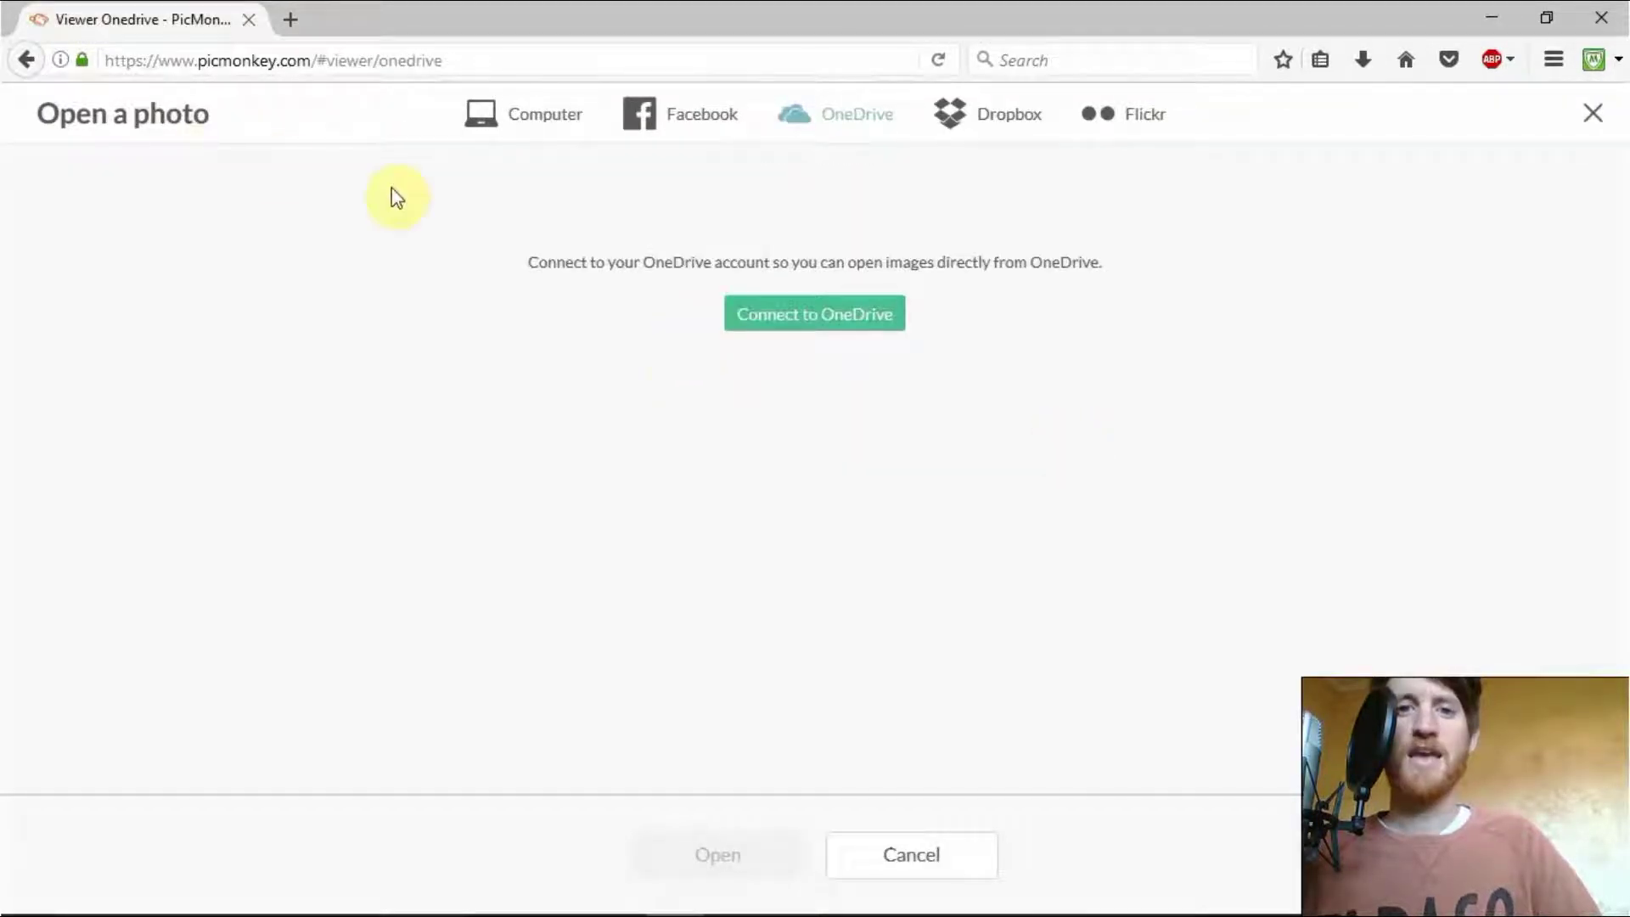
click(26, 59)
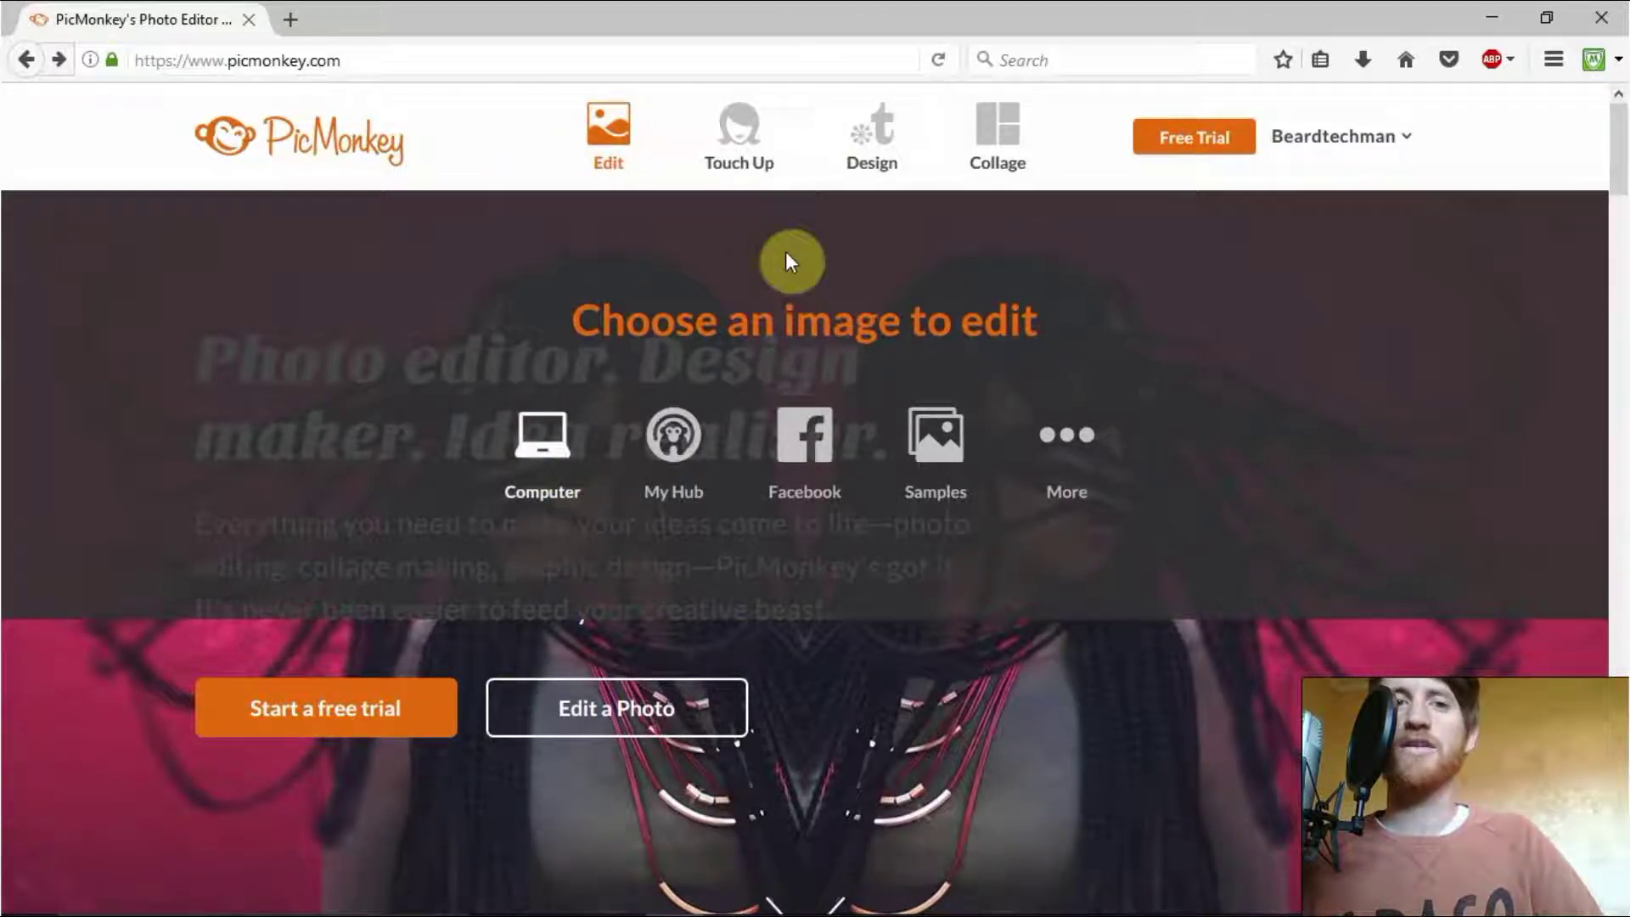
- Open the photo DSCF4608 from the computer's March 2017 pictures folder for editing
click(932, 405)
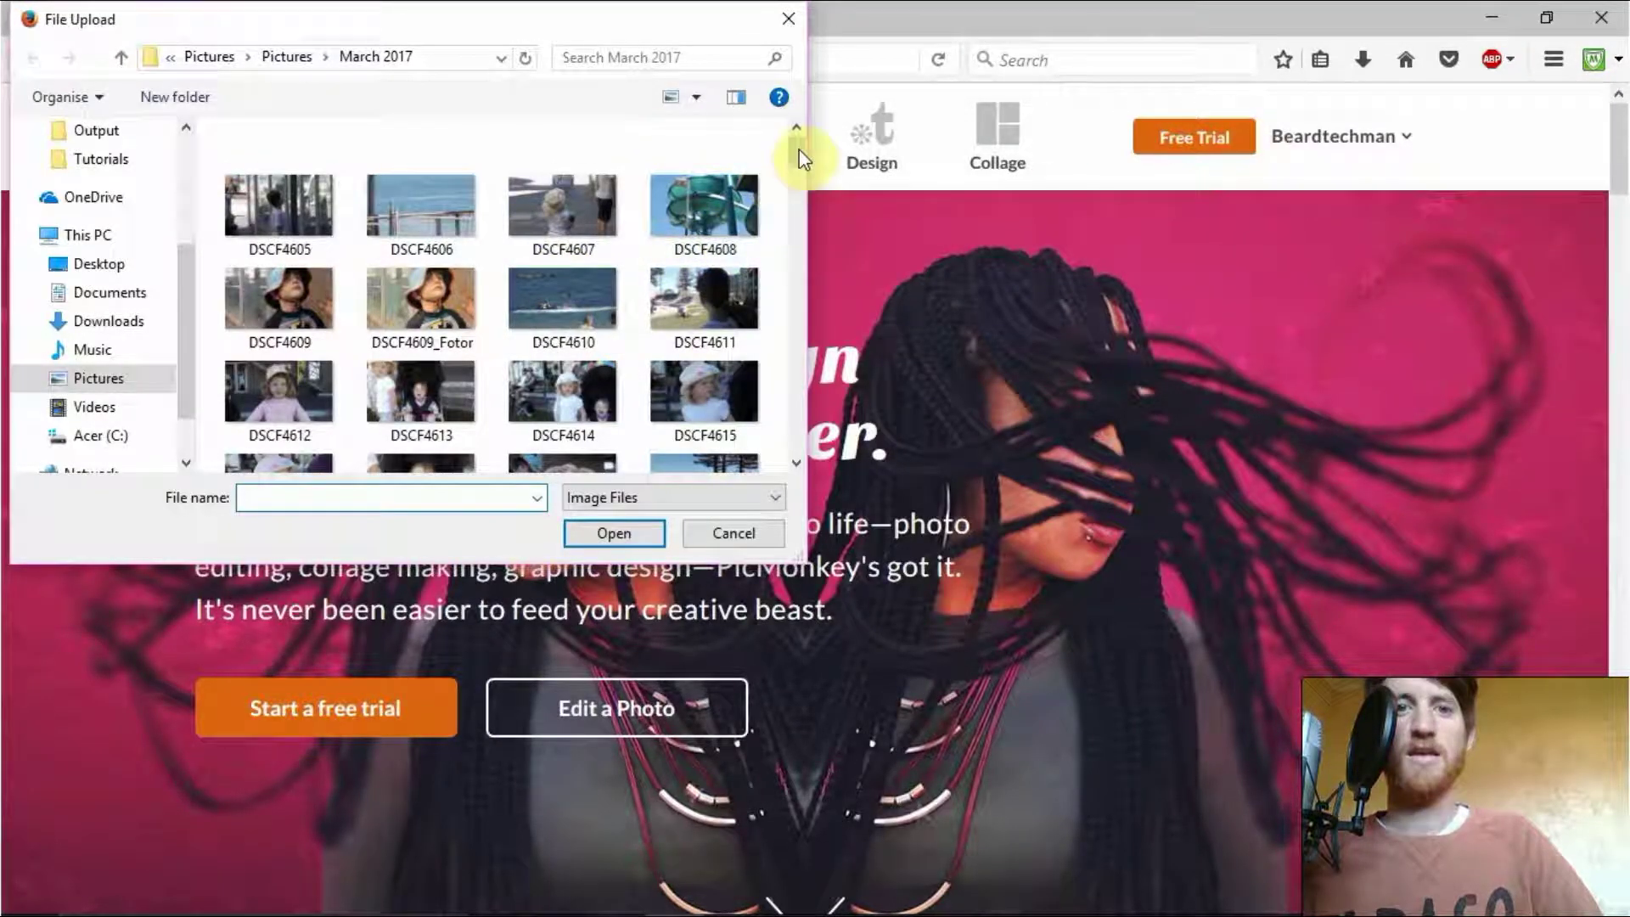
click(713, 212)
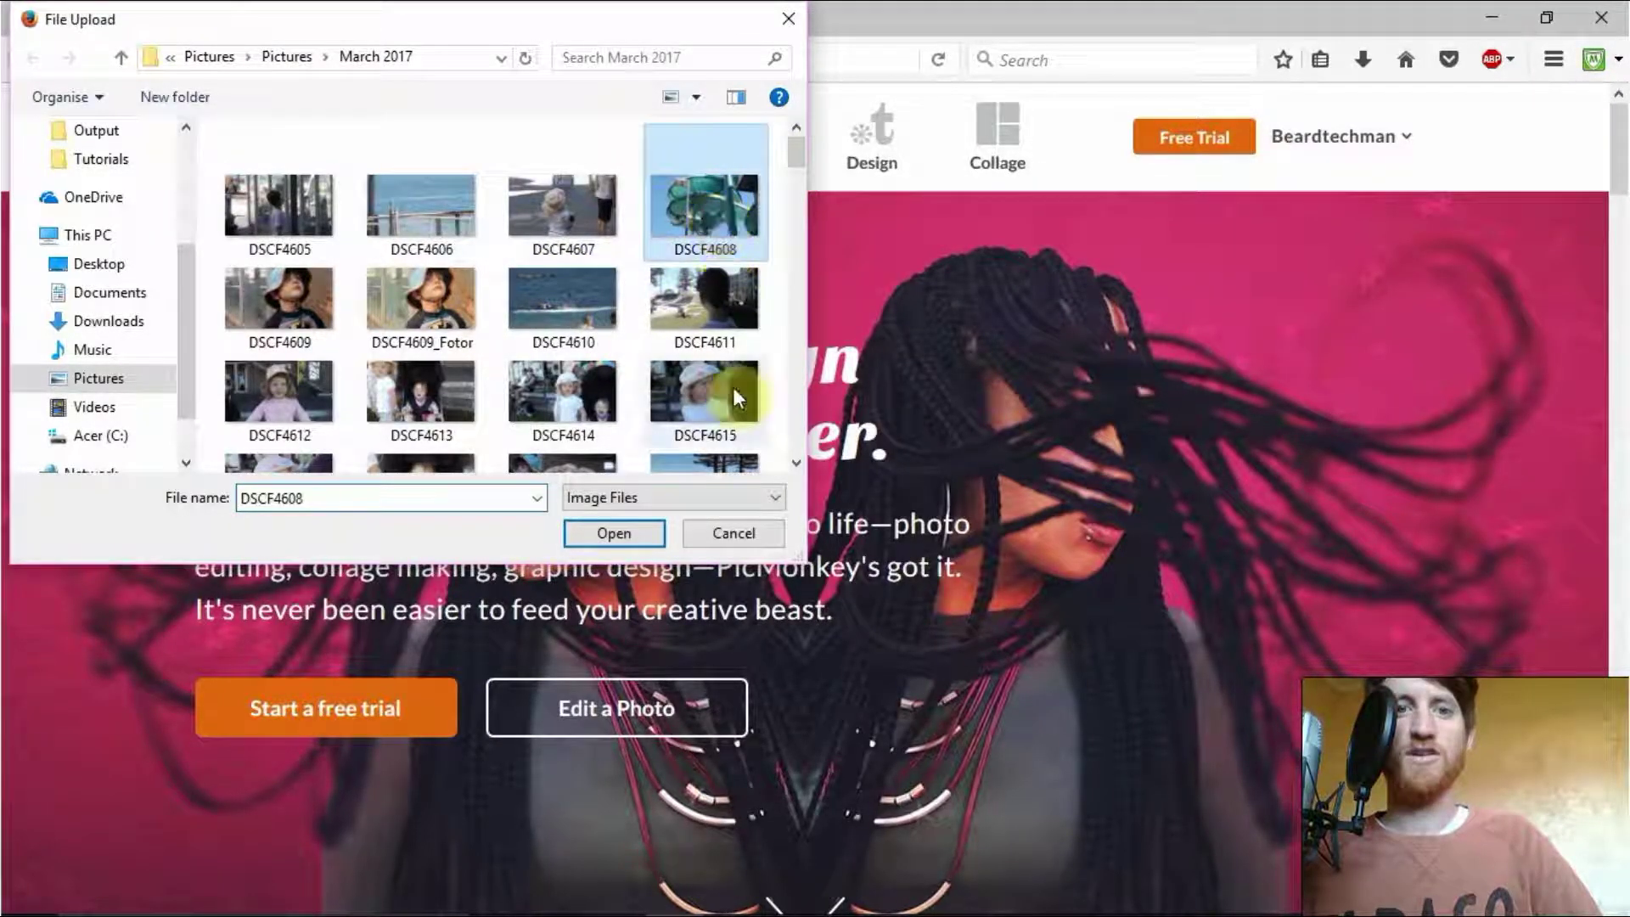
click(615, 534)
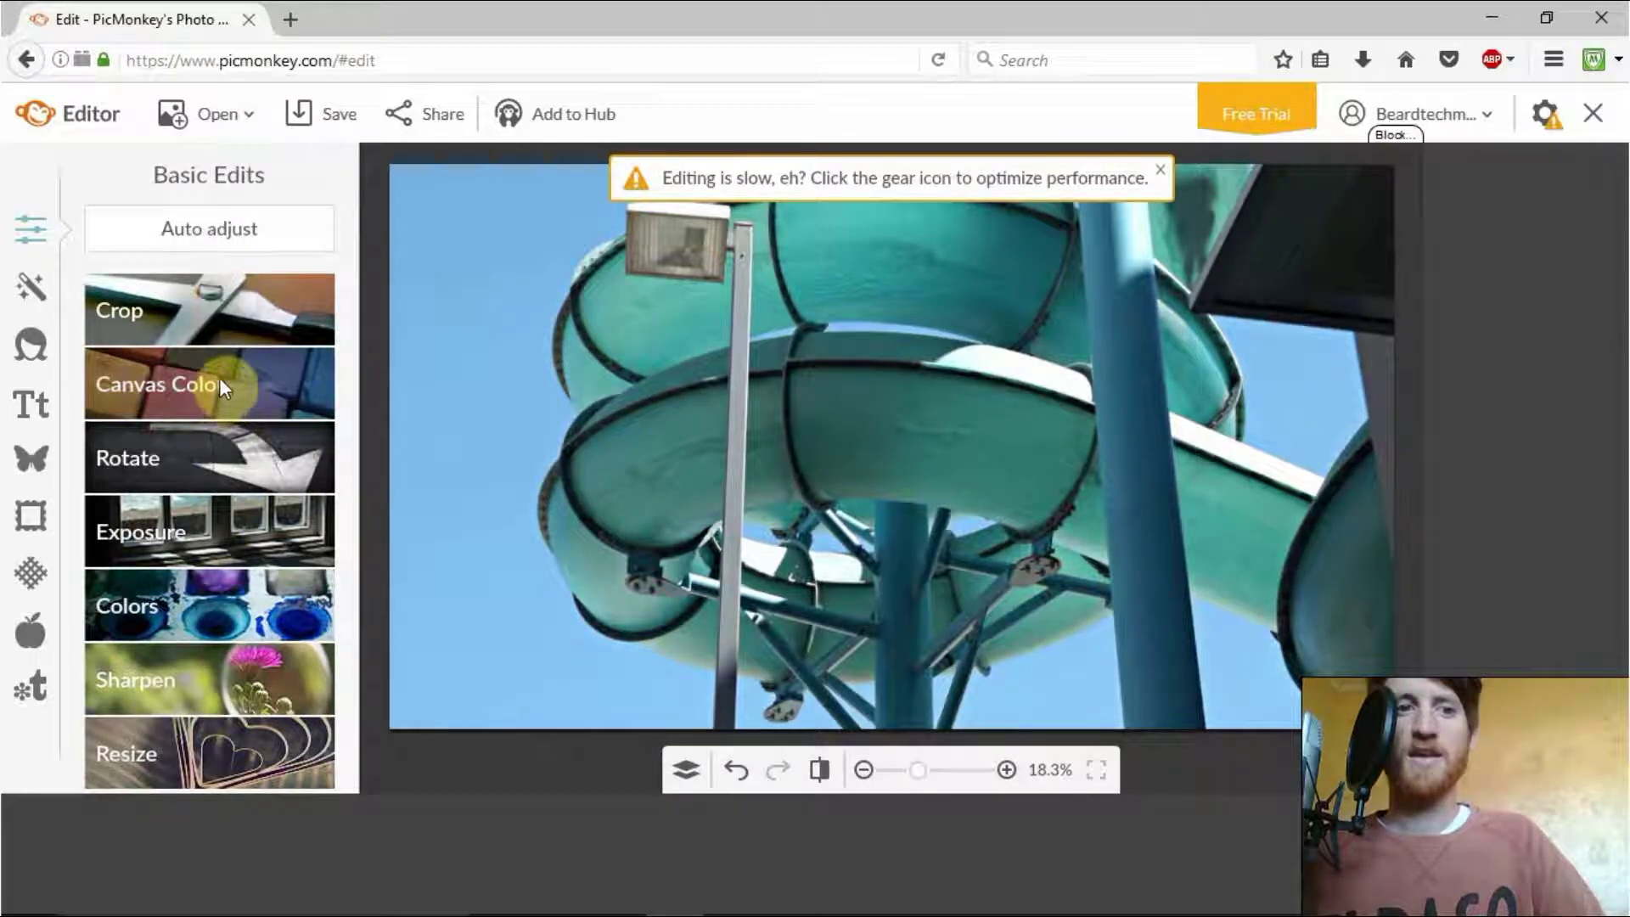
- Crop the water slide photo to about 4014 x 2532 with no fixed proportions
click(219, 299)
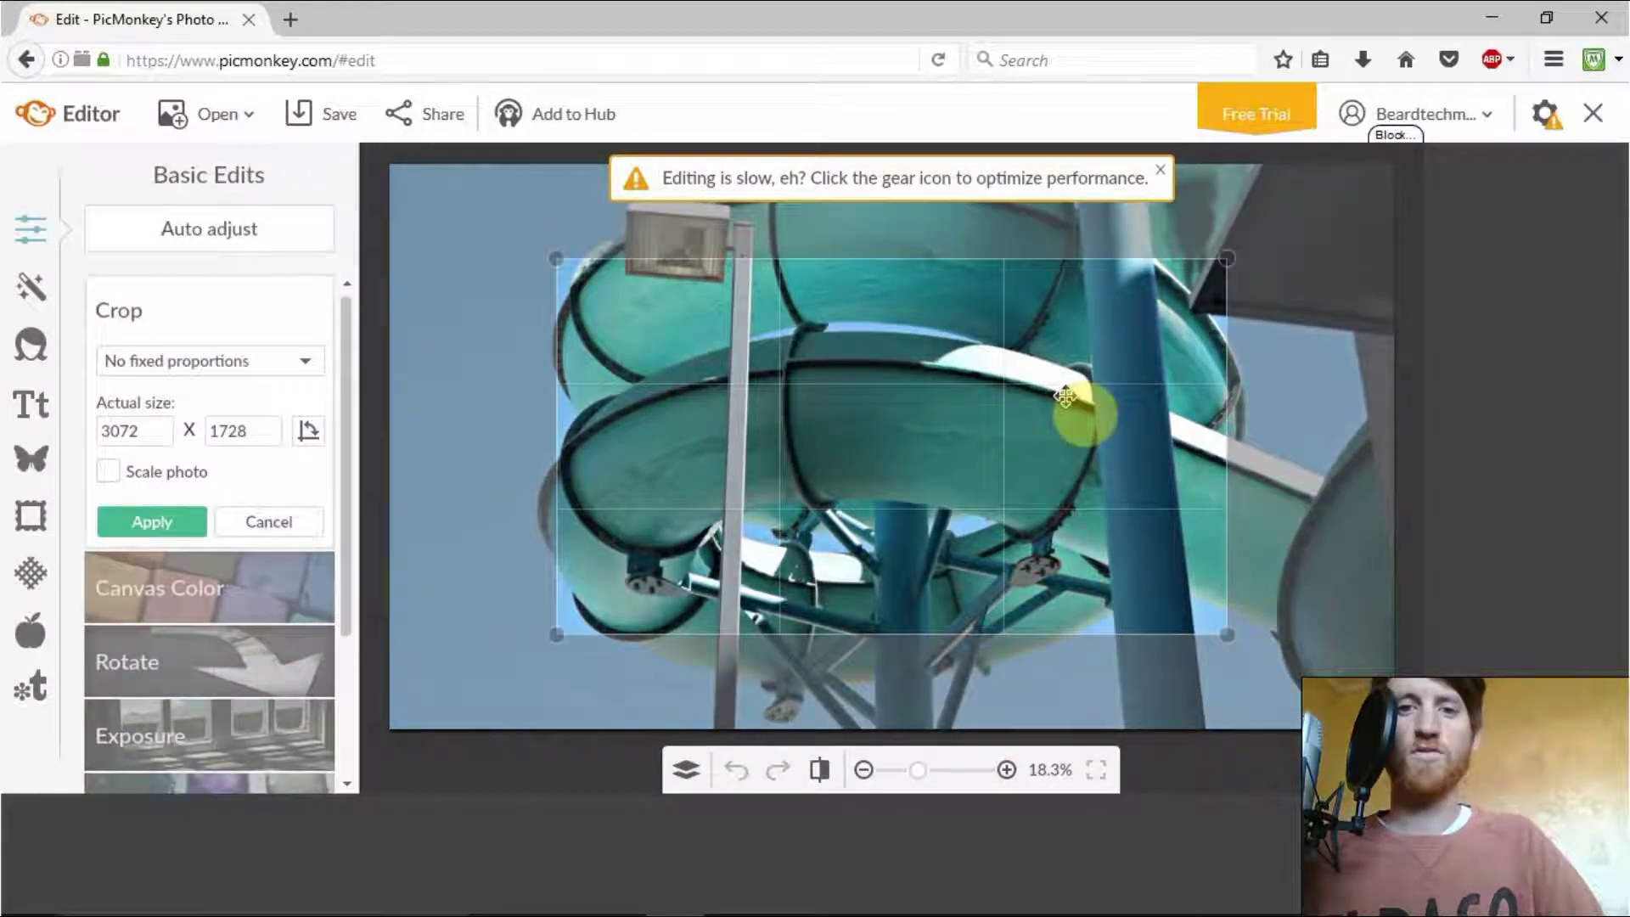
drag(556, 259, 482, 175)
drag(1227, 634, 1350, 729)
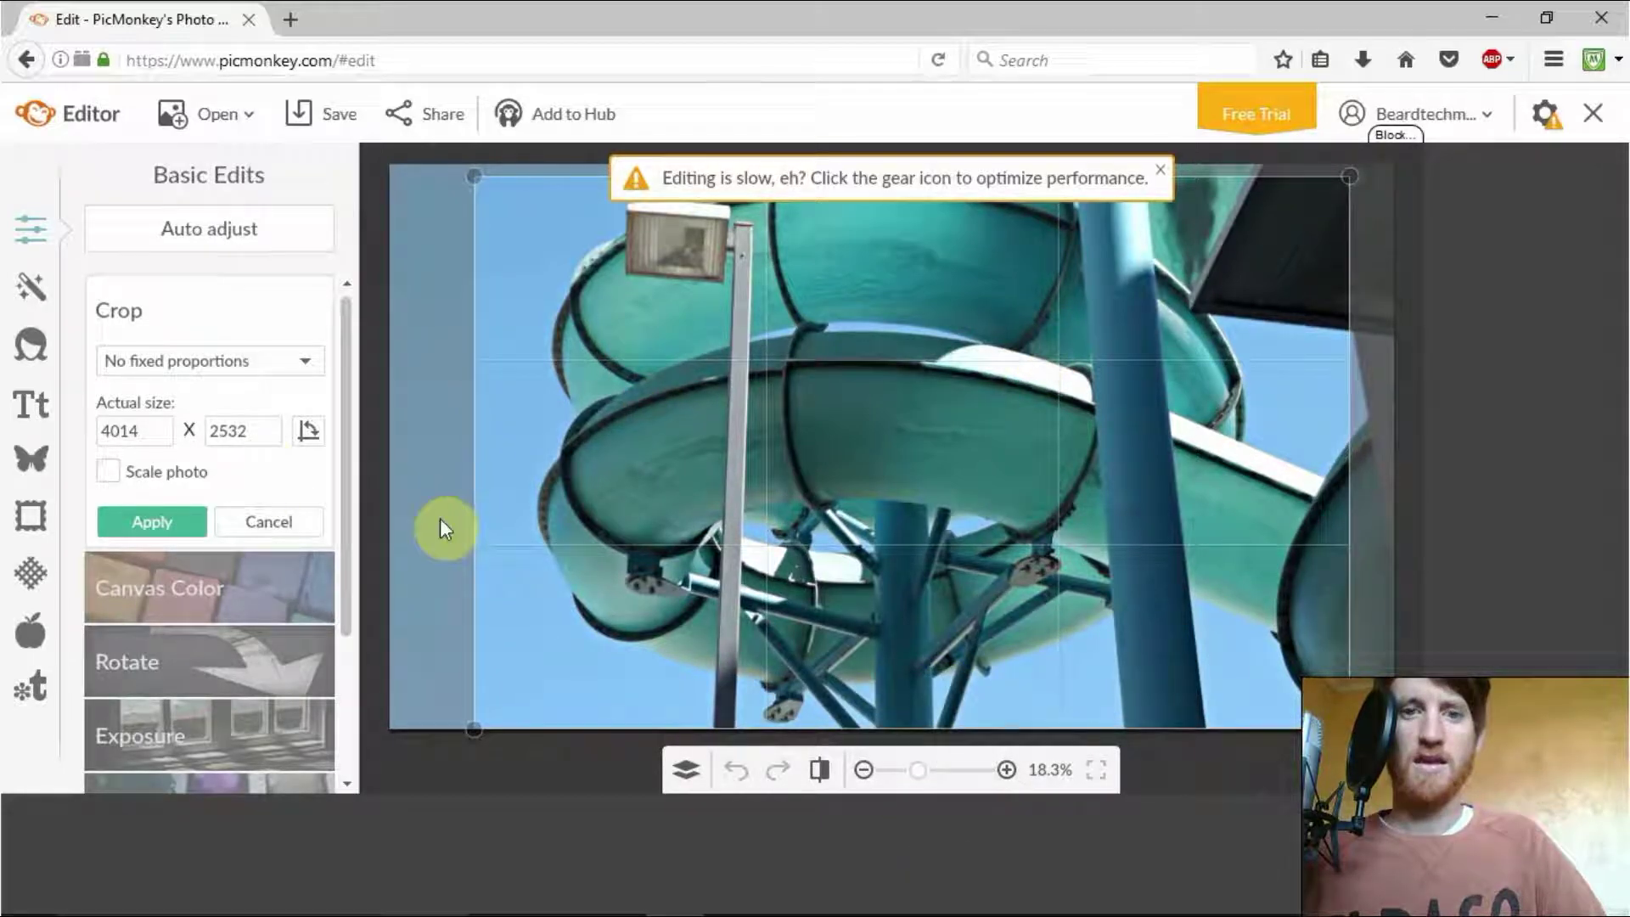
click(139, 522)
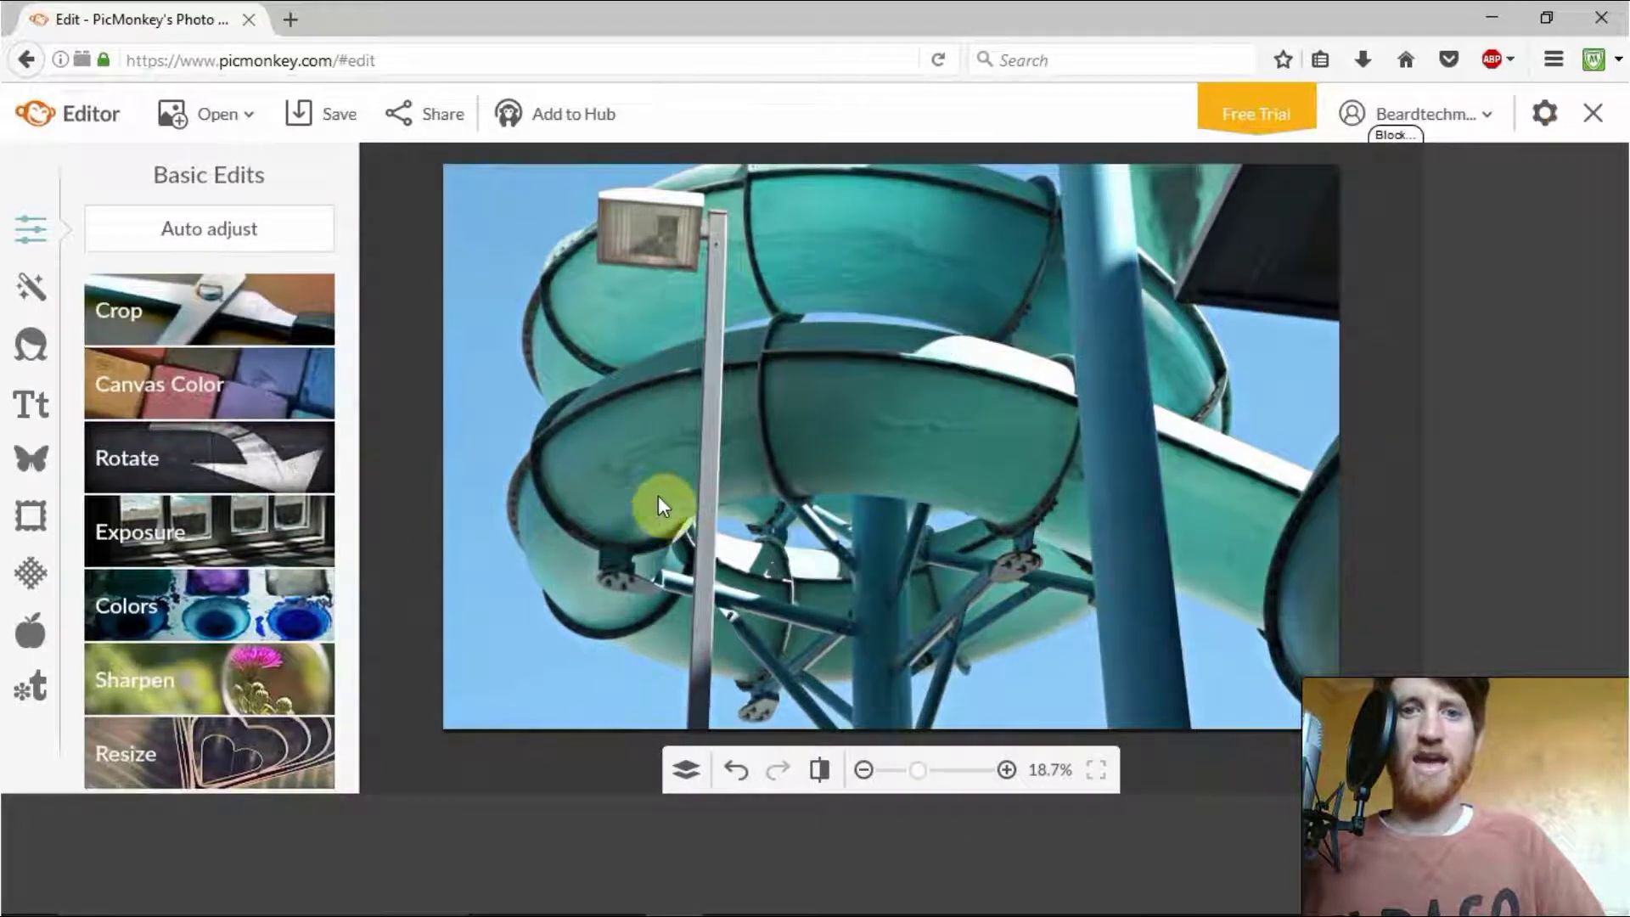
- Examine the settings offered by the Canvas Color, Rotate, Exposure, Colors and Resize edits
click(231, 382)
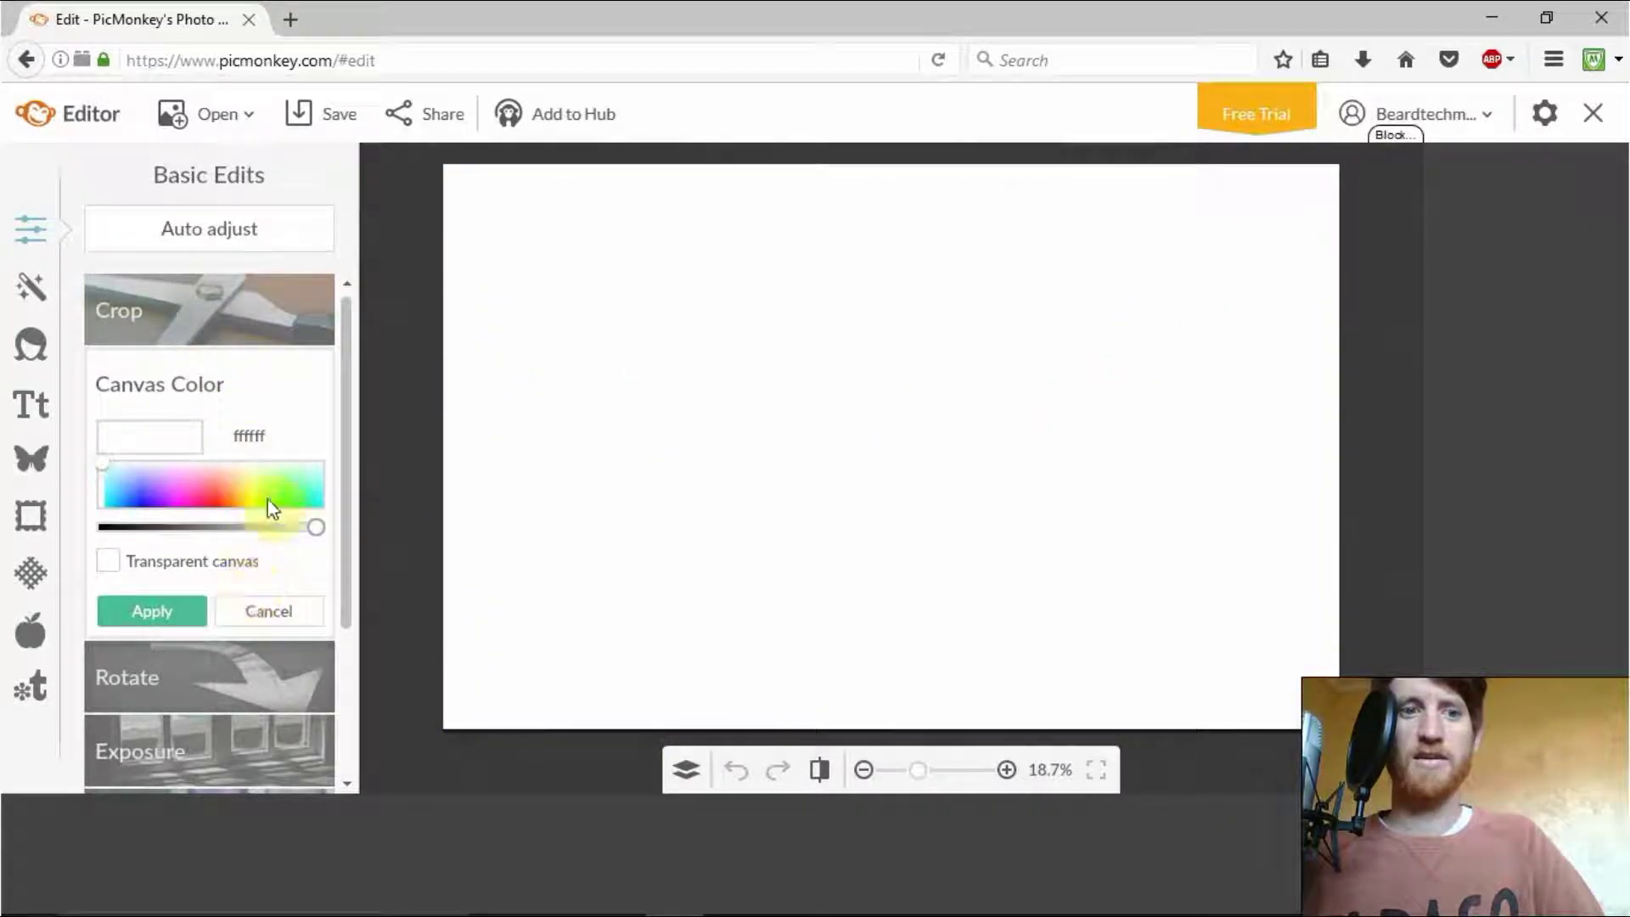
click(285, 612)
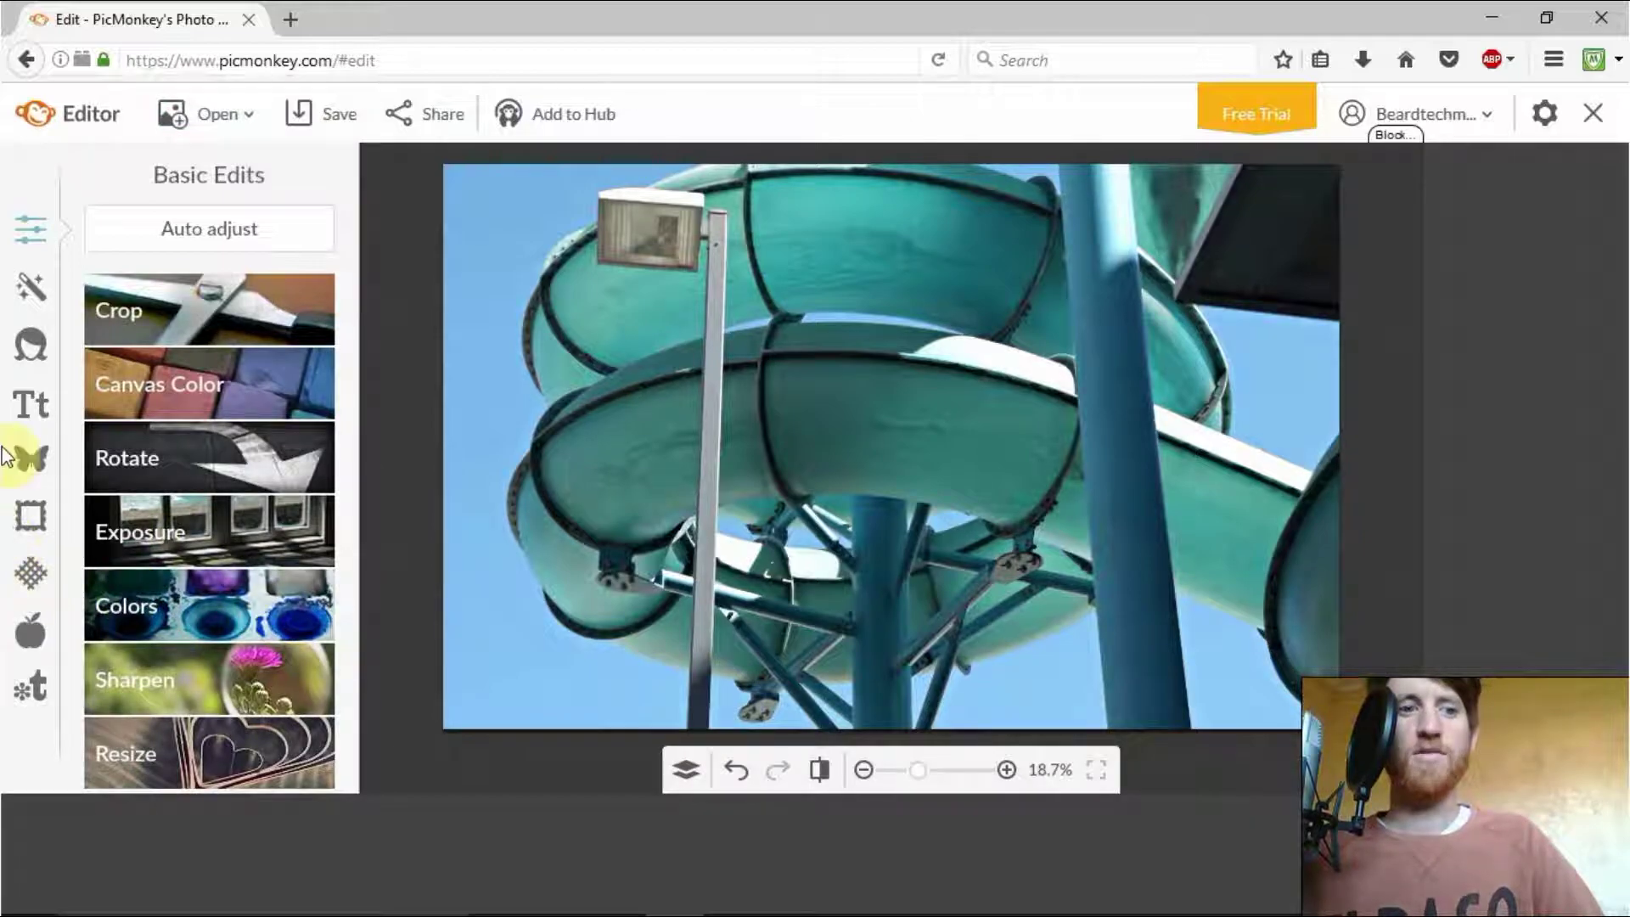
click(251, 463)
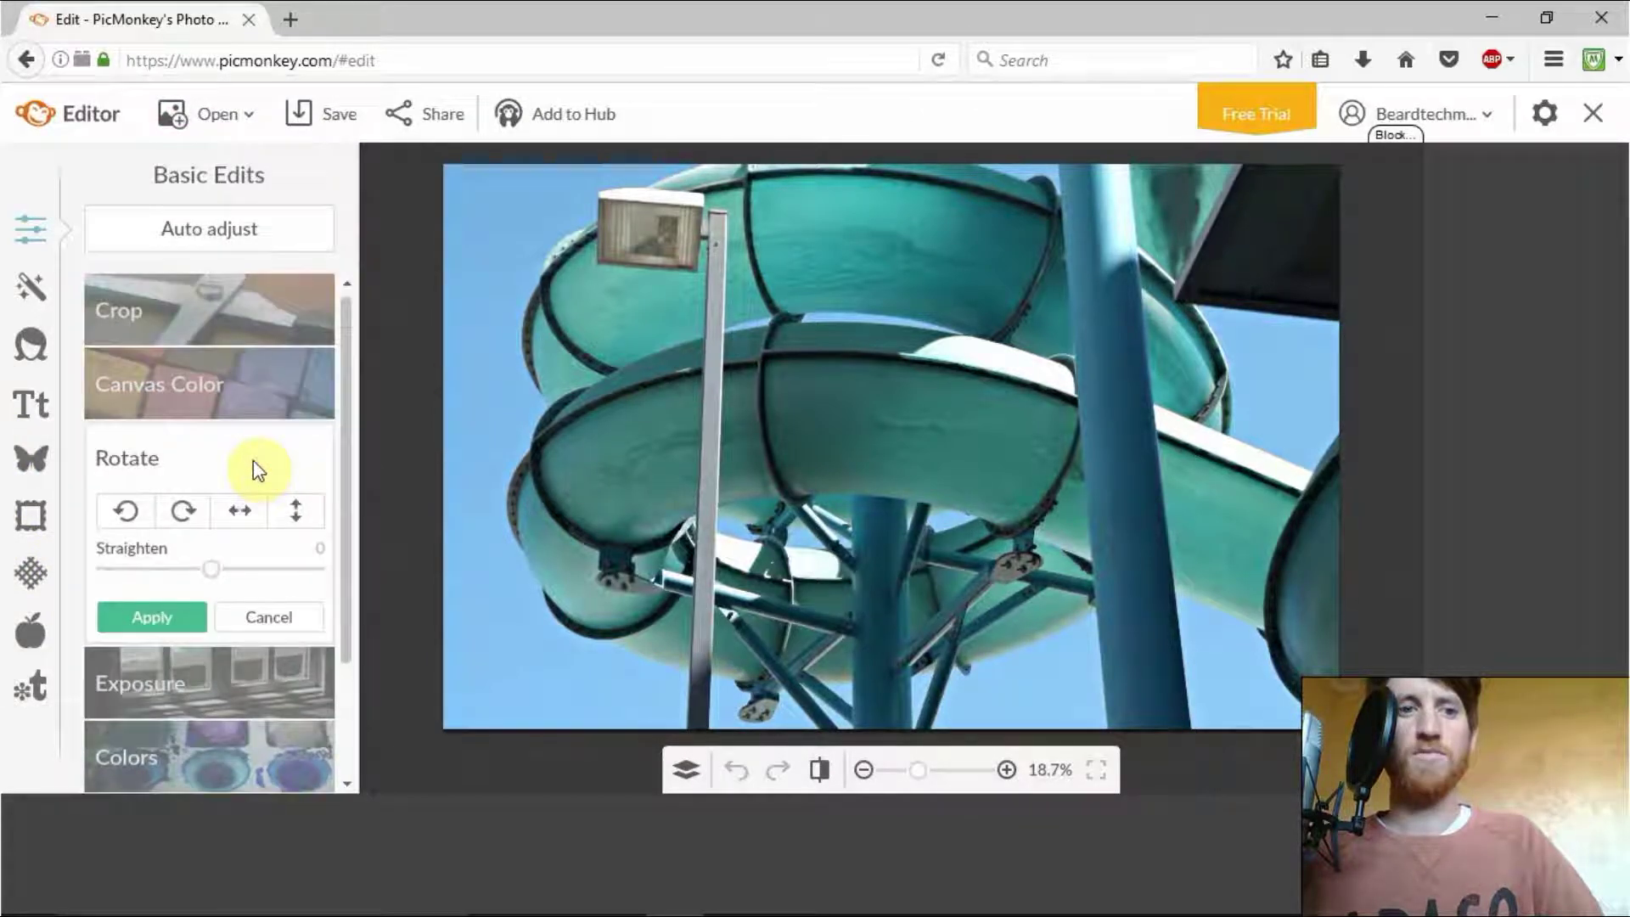
click(266, 617)
click(247, 524)
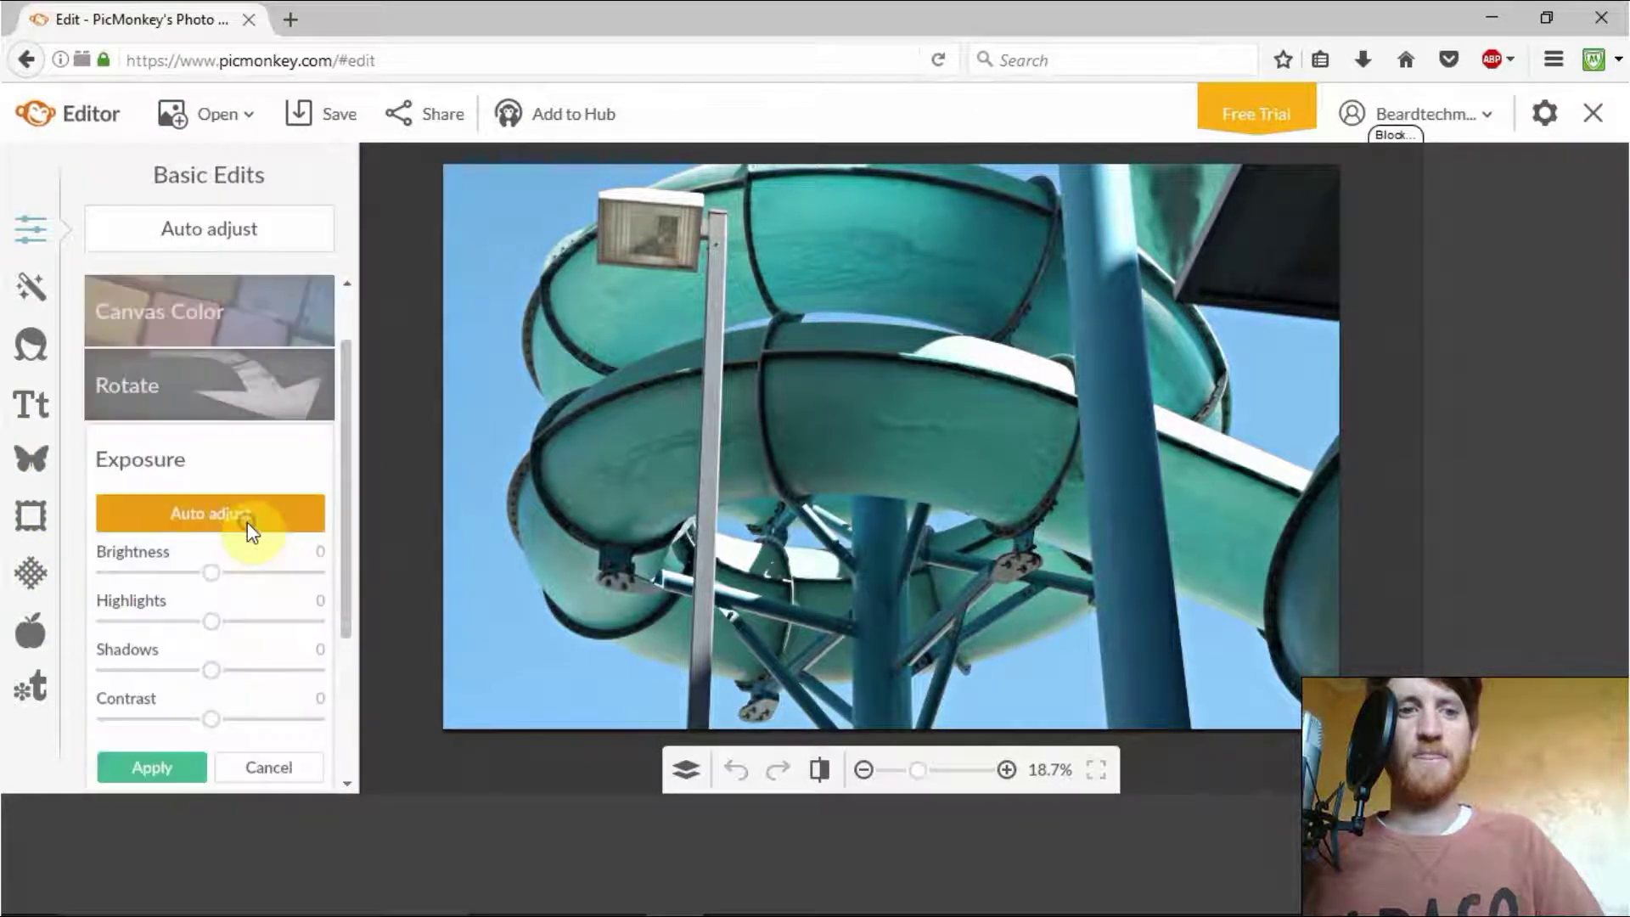
click(277, 767)
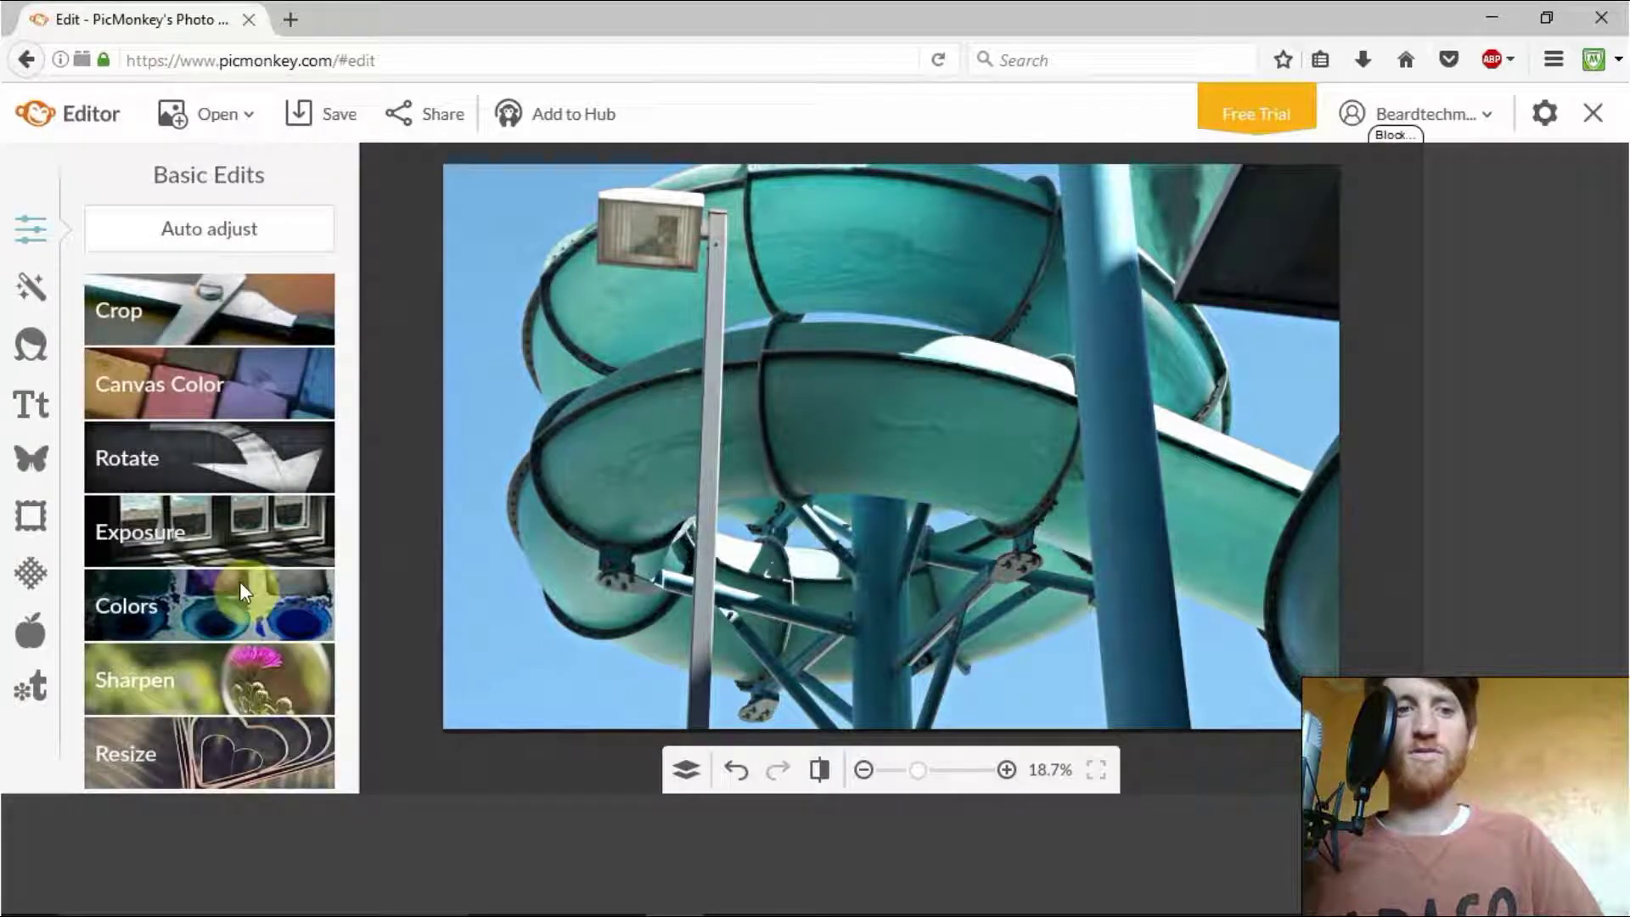
click(227, 599)
click(287, 769)
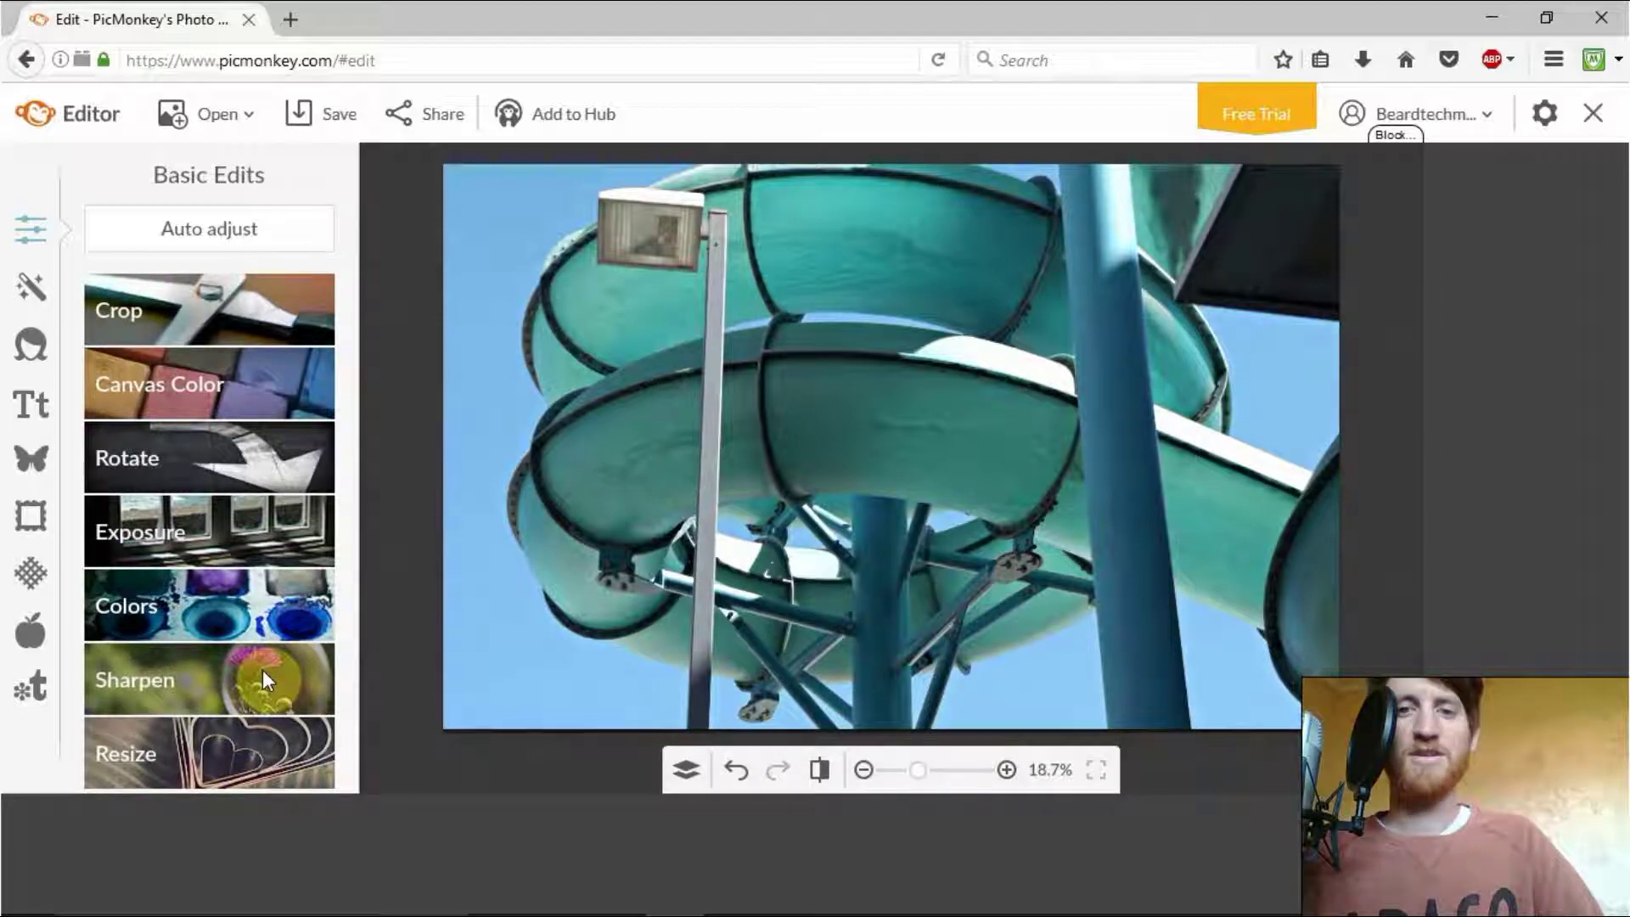
click(246, 752)
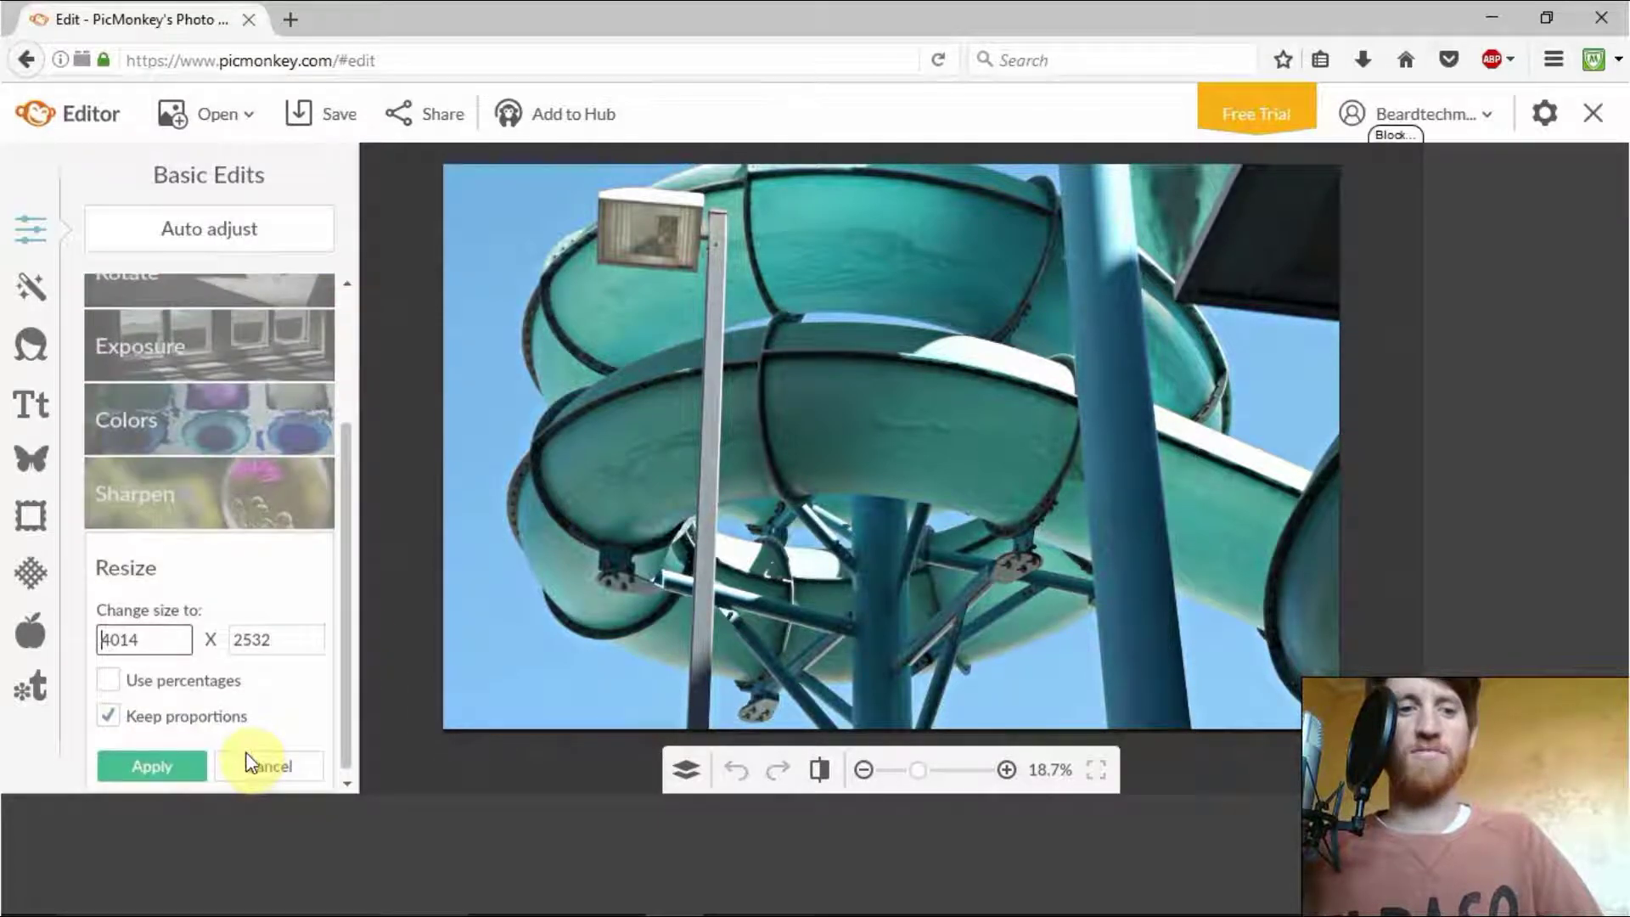
click(268, 766)
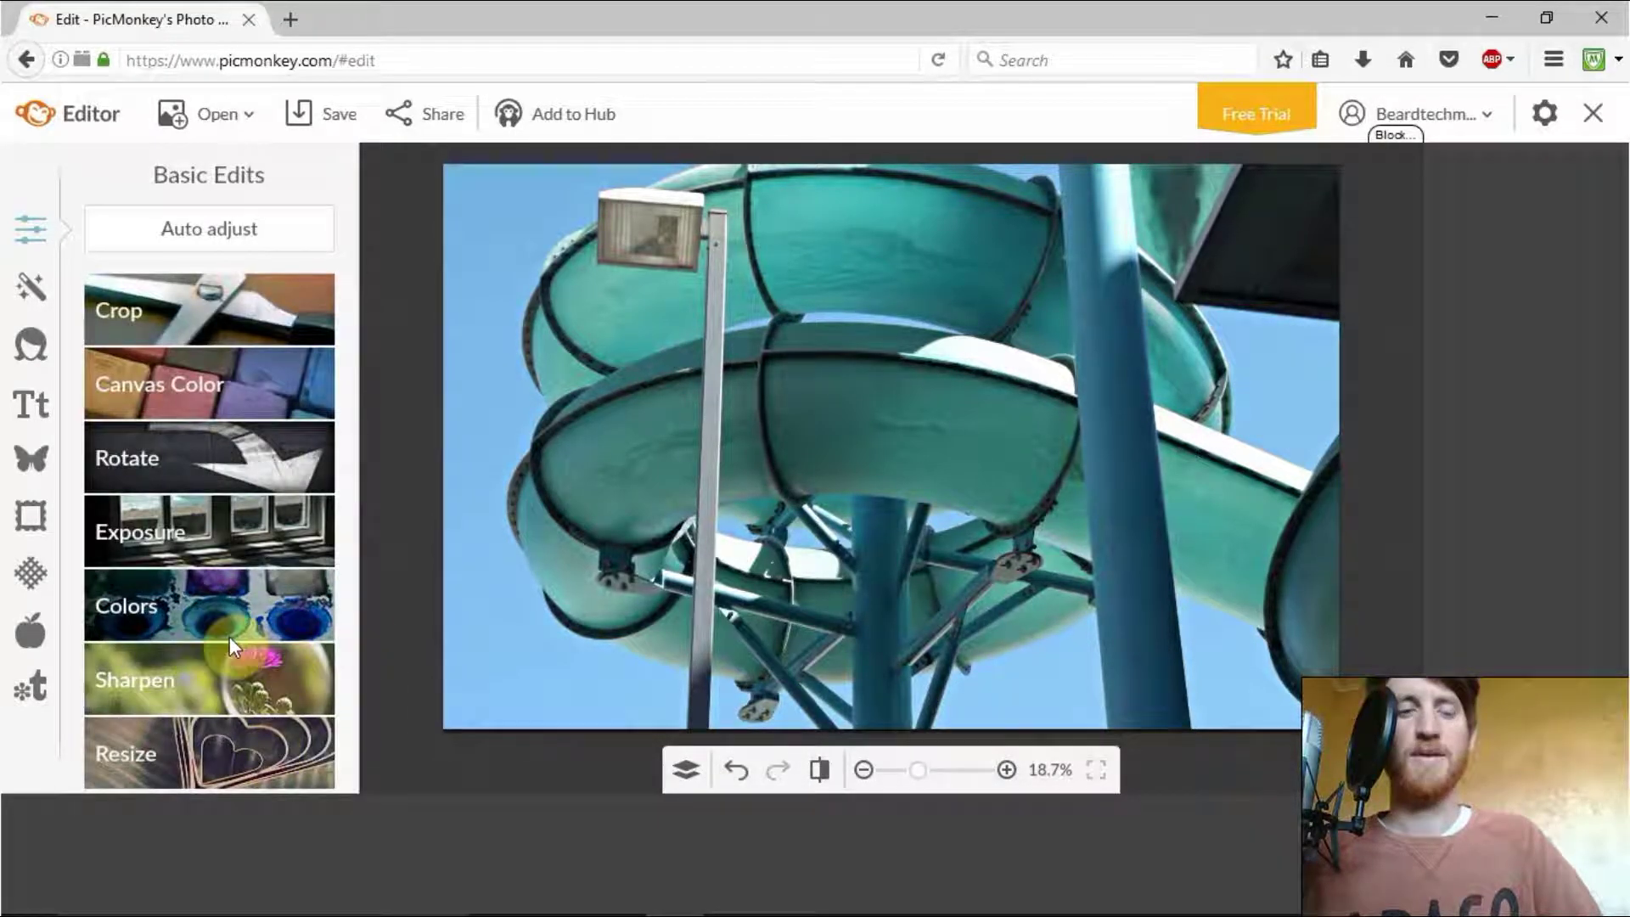
- Apply the Orton effect to the photo with 50% bloom, 50% brightness and 30% fade
click(30, 288)
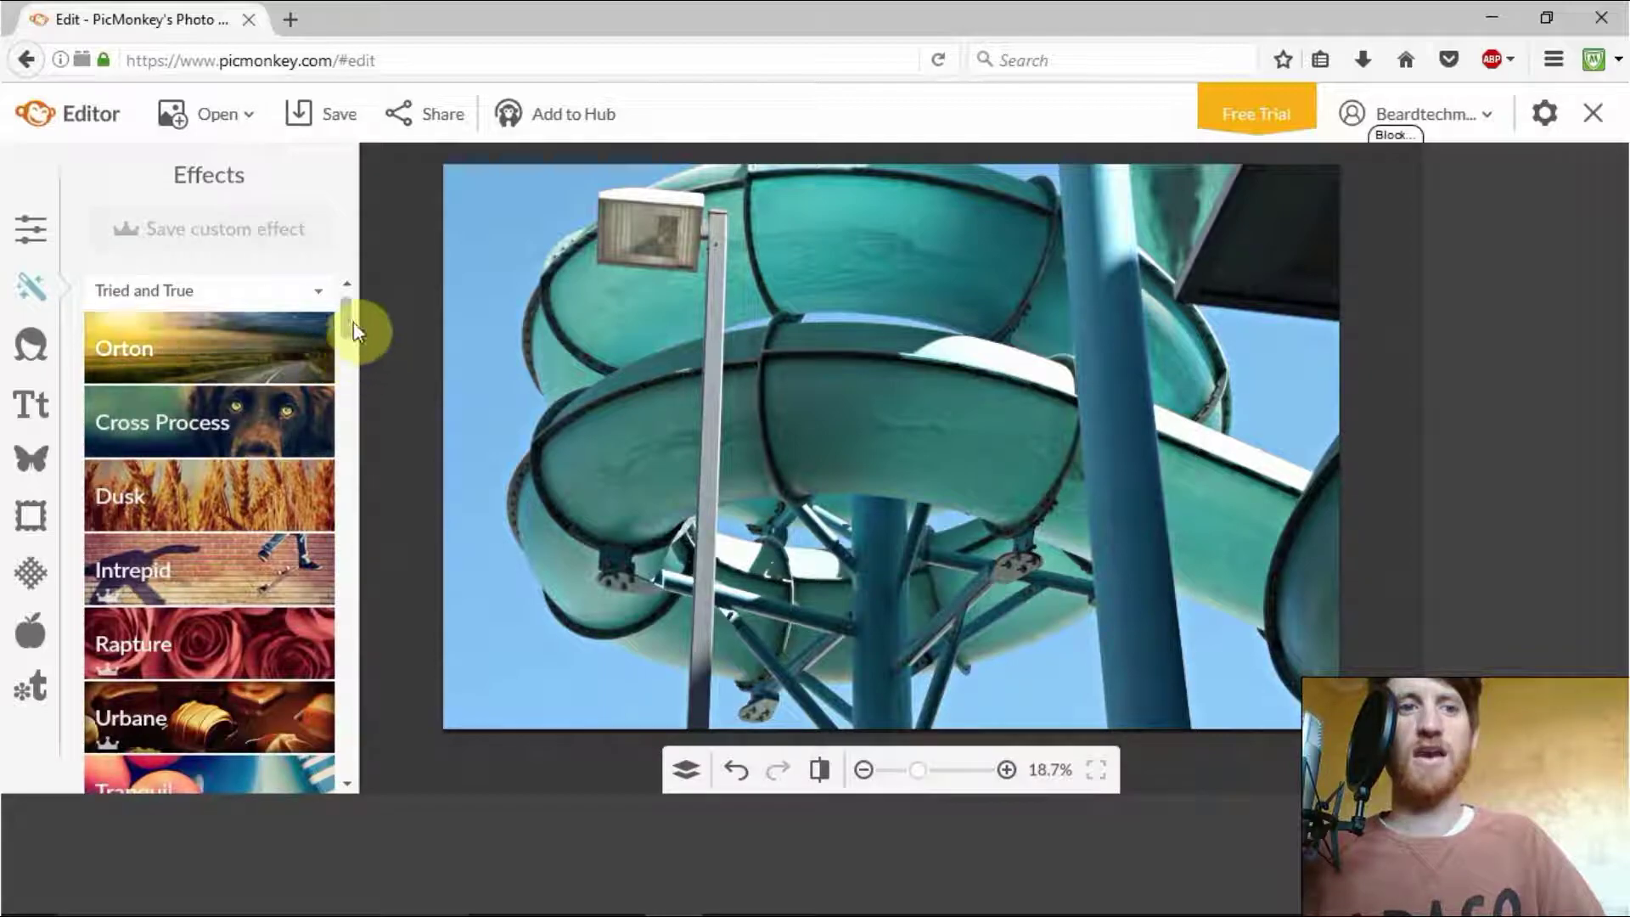
click(253, 346)
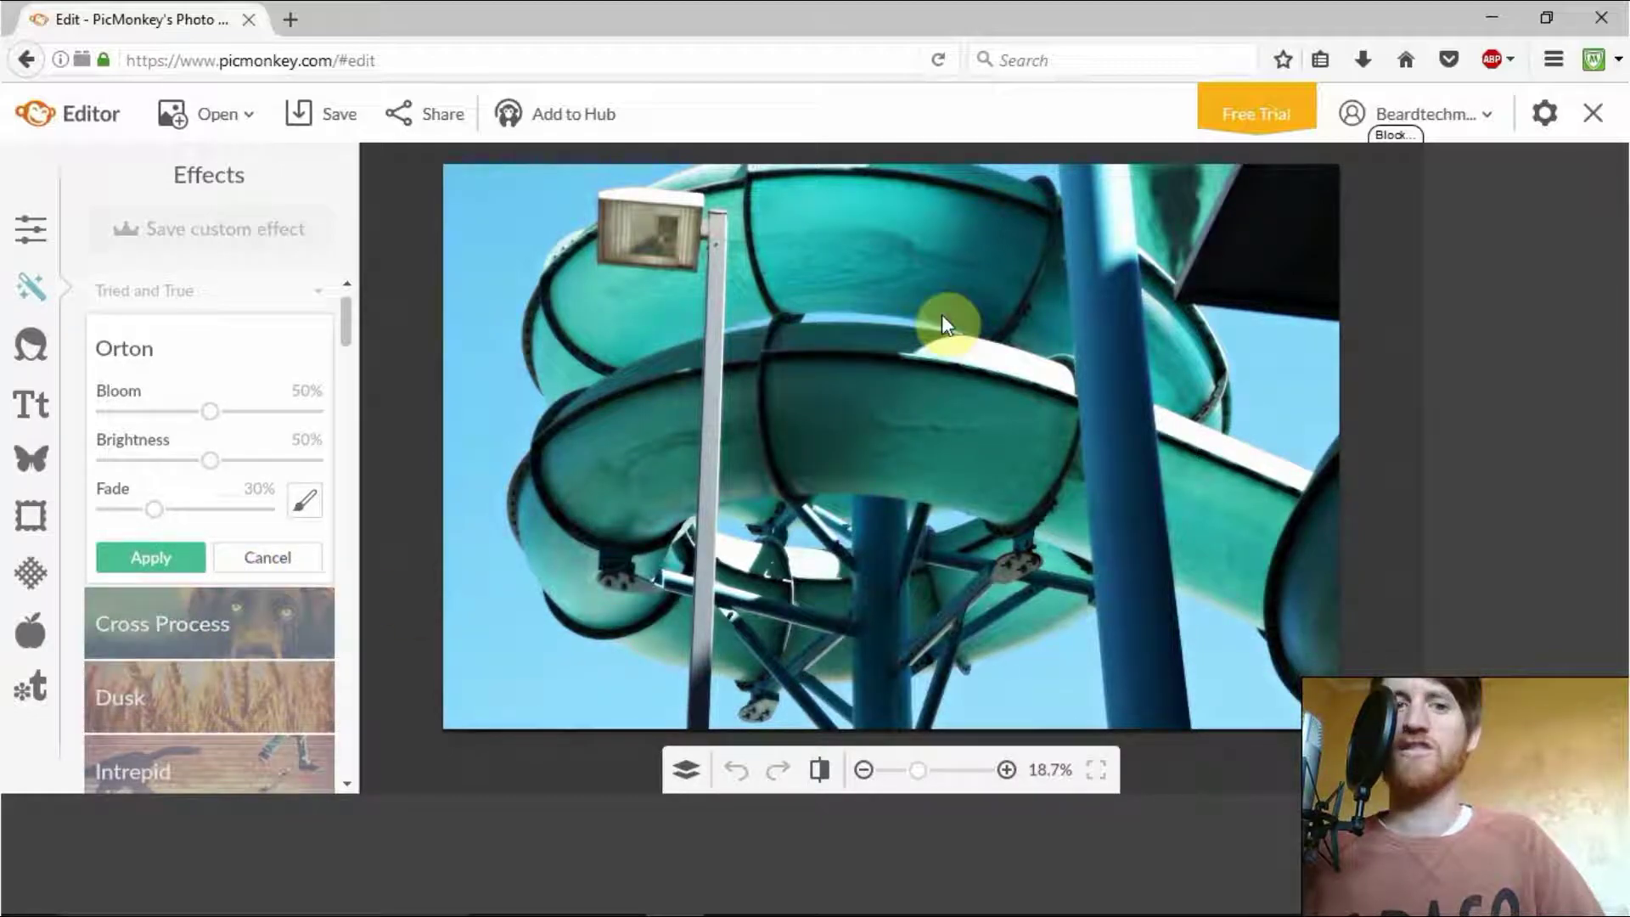
click(187, 554)
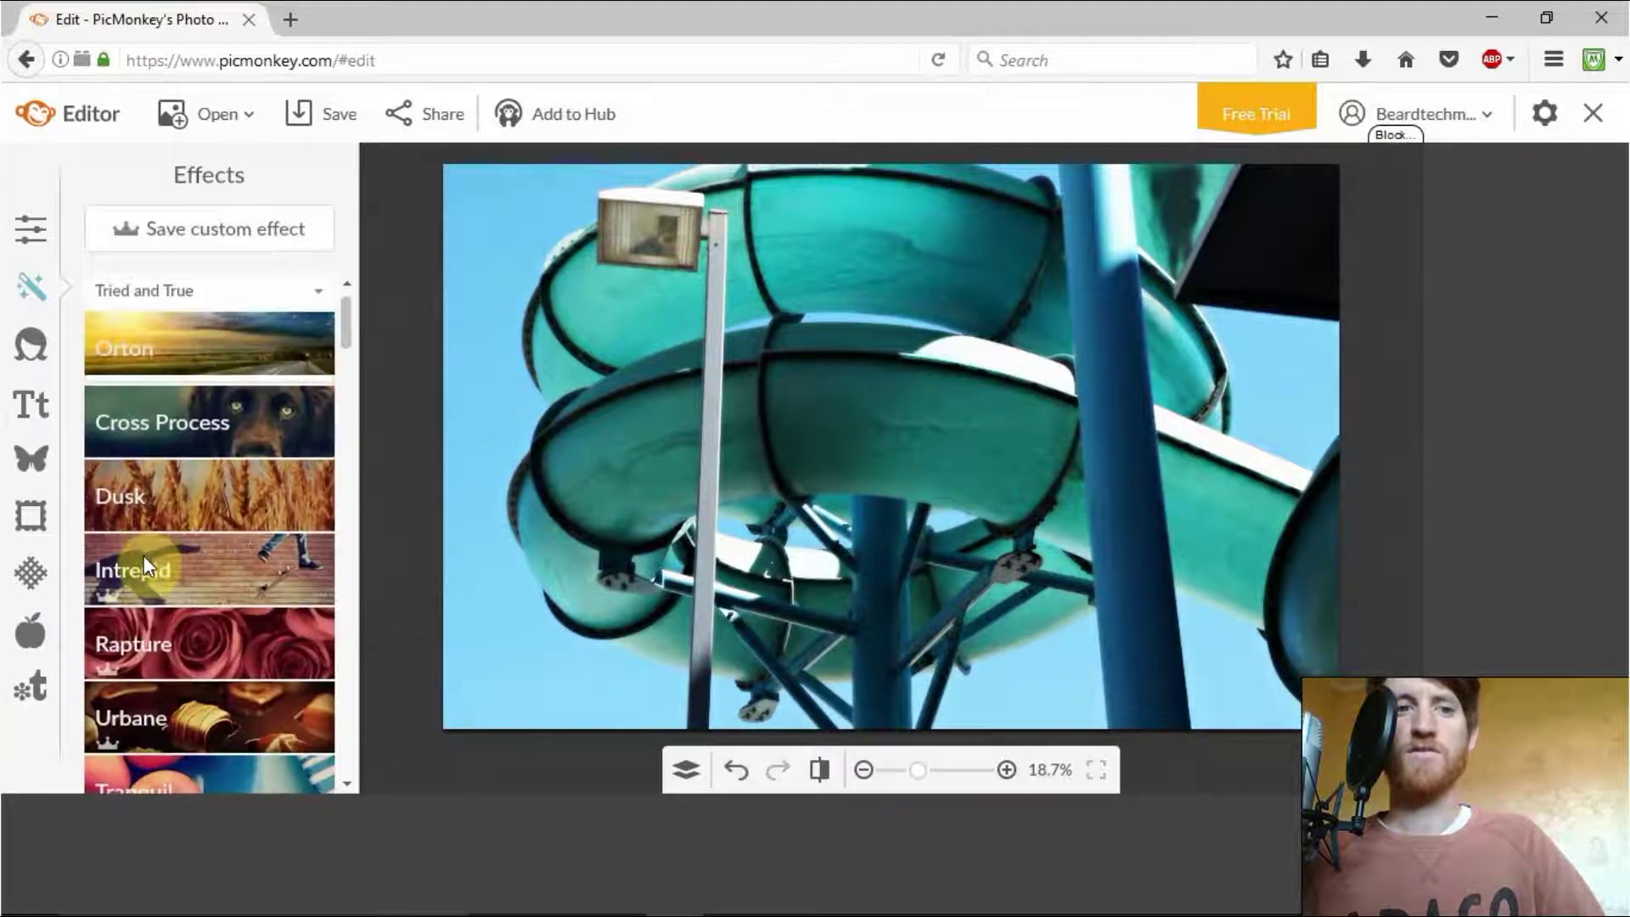
- Try the Cross Process effect on the photo in its Red, Blue and Green variants
click(262, 425)
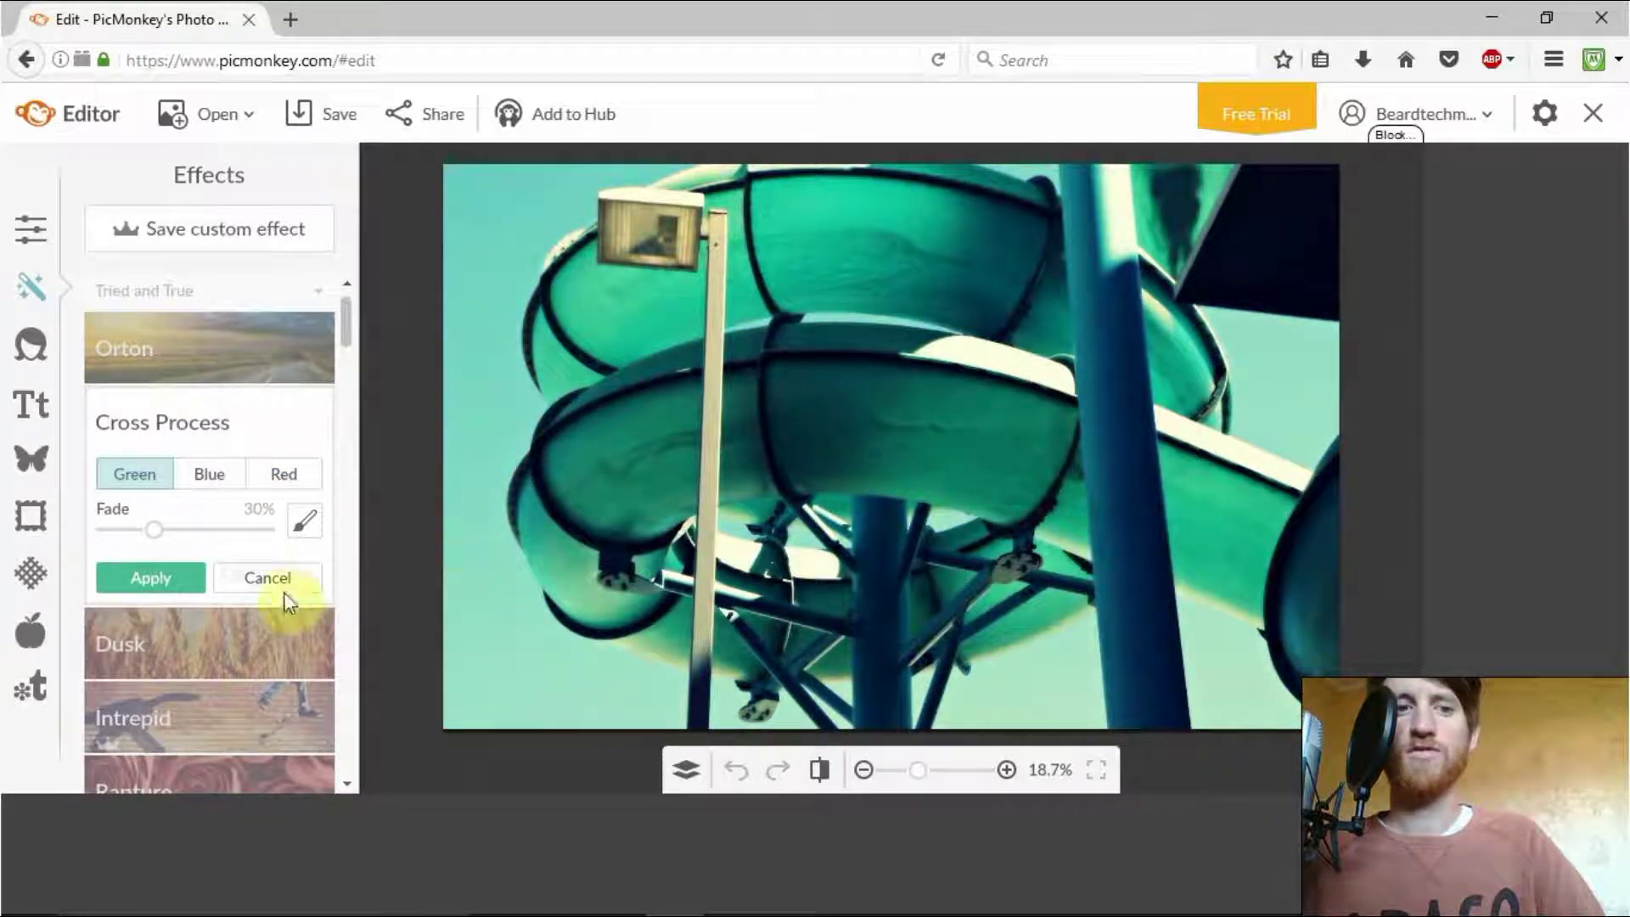
click(214, 472)
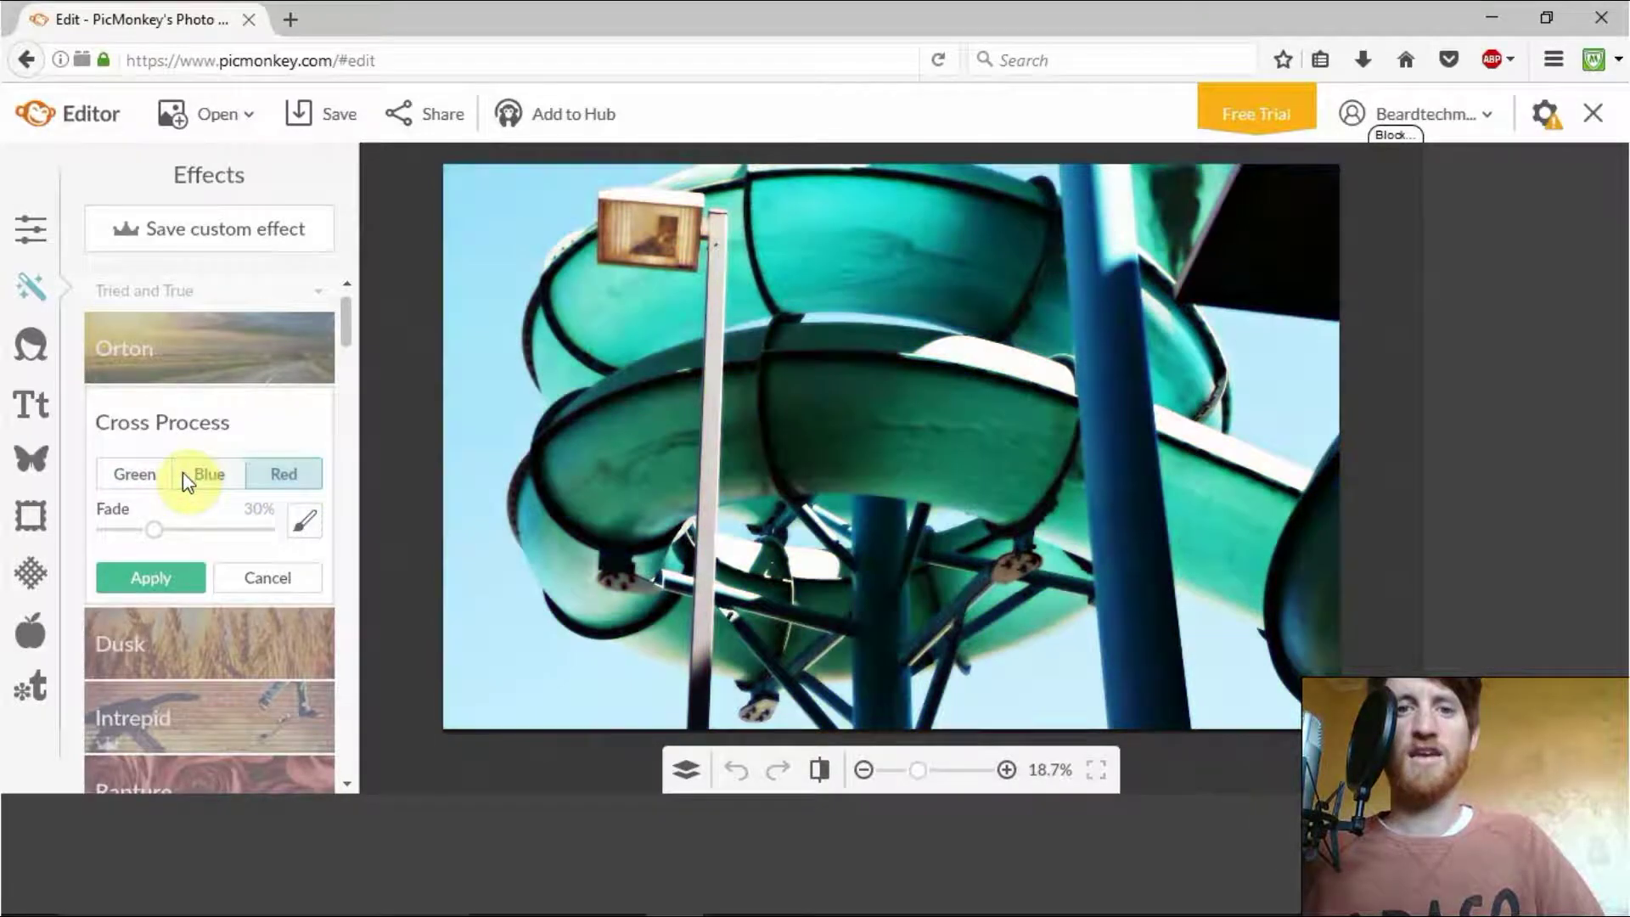
click(209, 472)
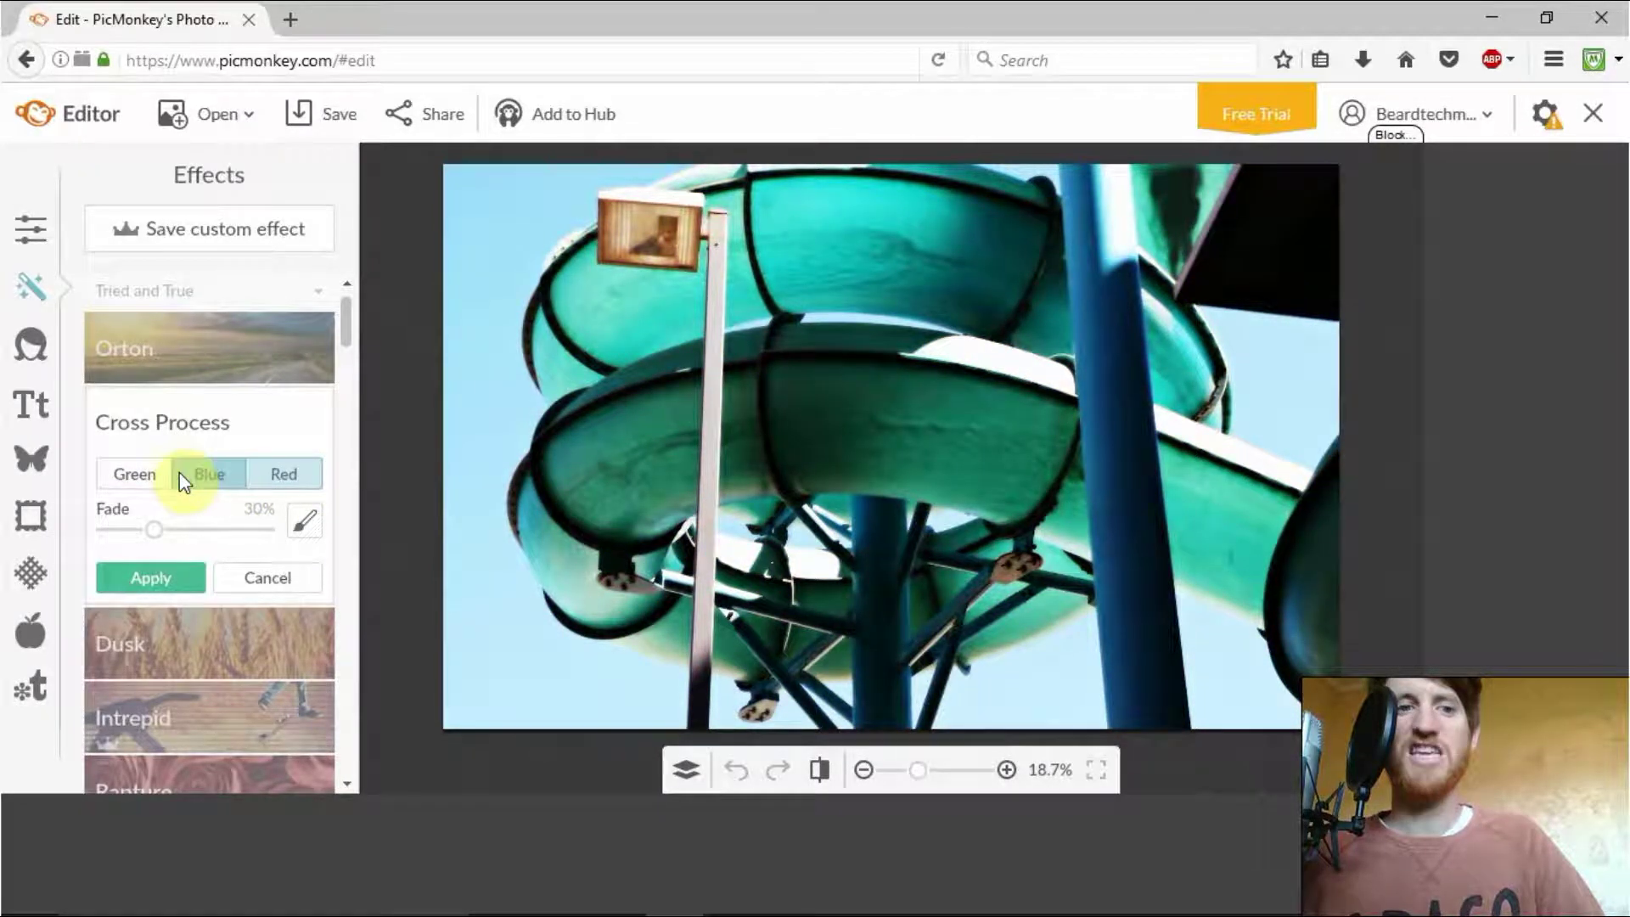
click(136, 473)
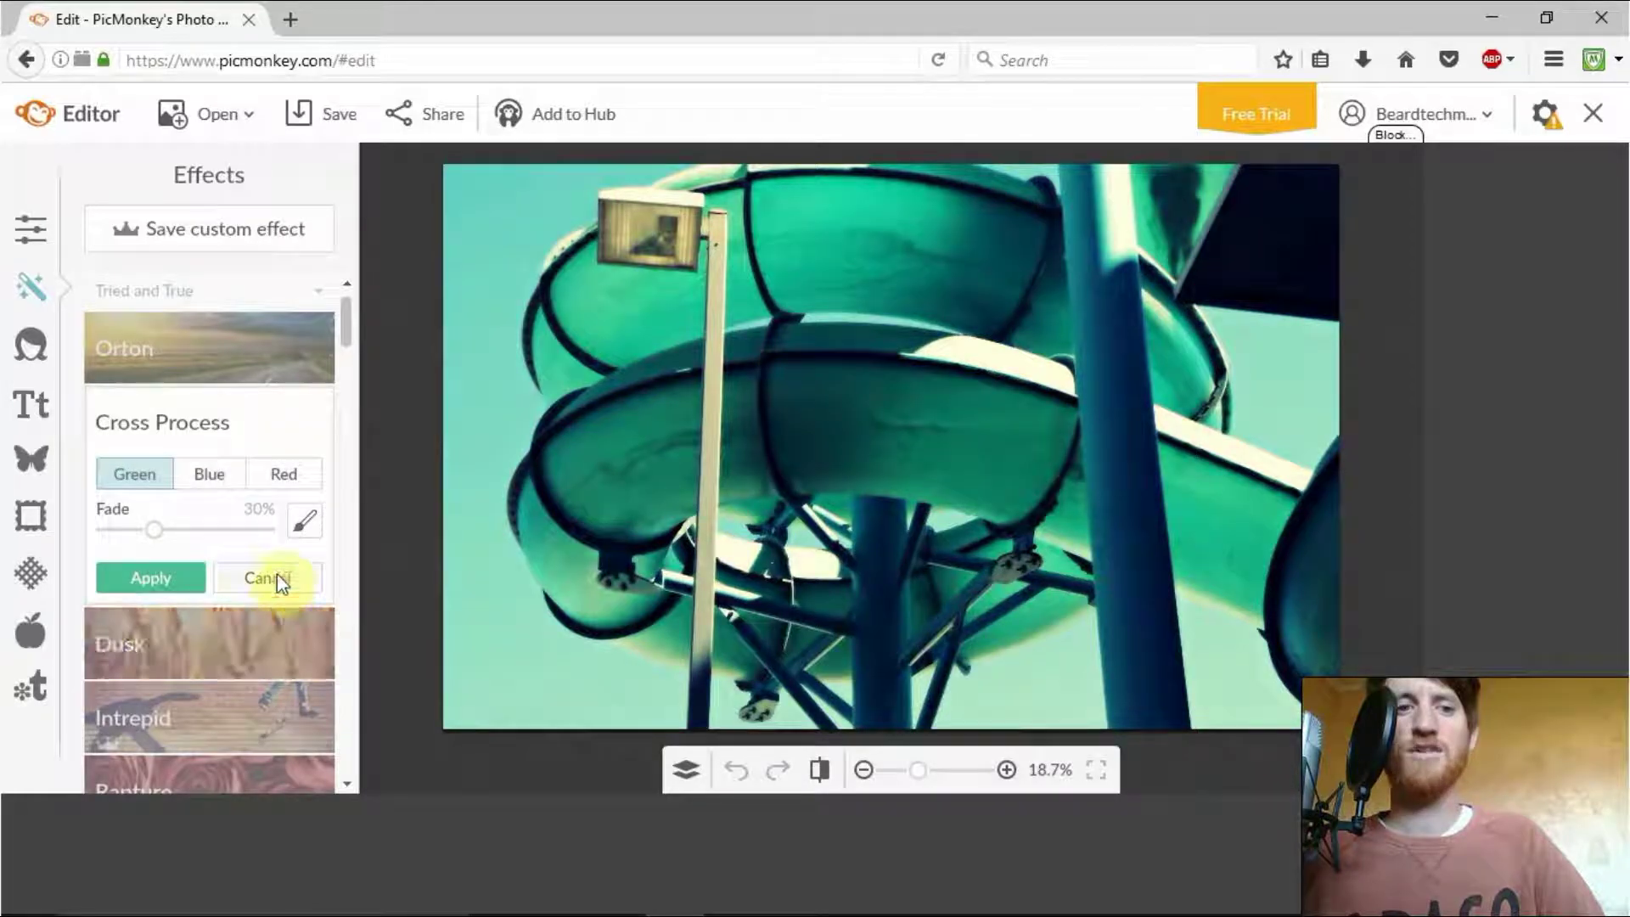
click(277, 574)
- Try the Dusk and Tranquil effects on the photo, each with 30% fade
click(263, 495)
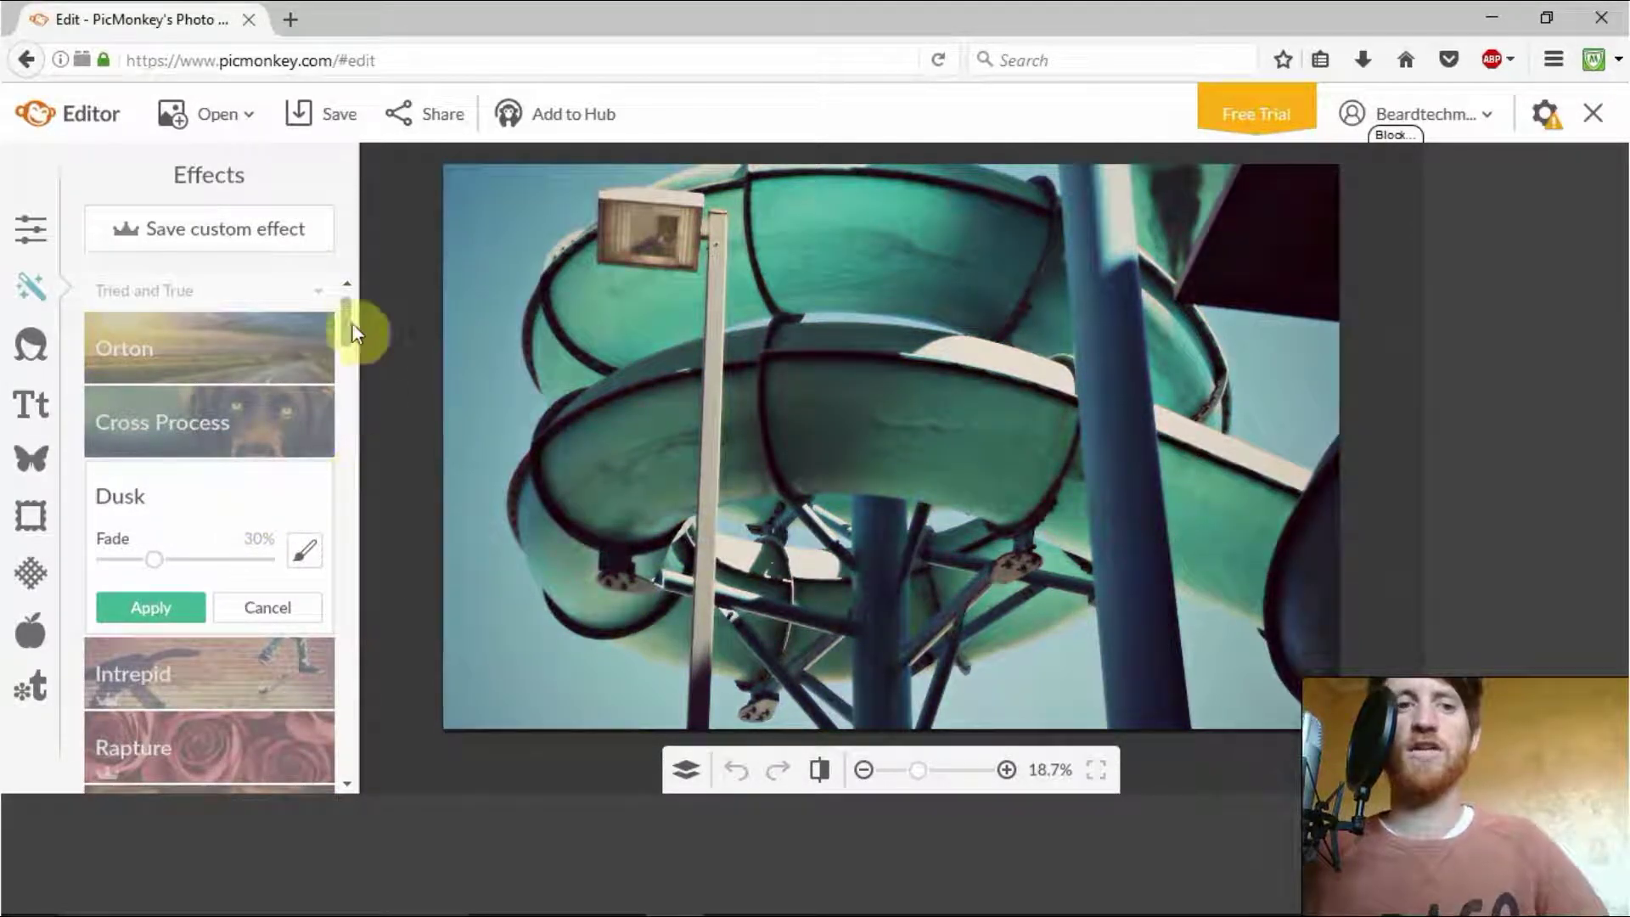
click(276, 606)
scroll(205, 492, down, 2)
scroll(205, 491, down, 2)
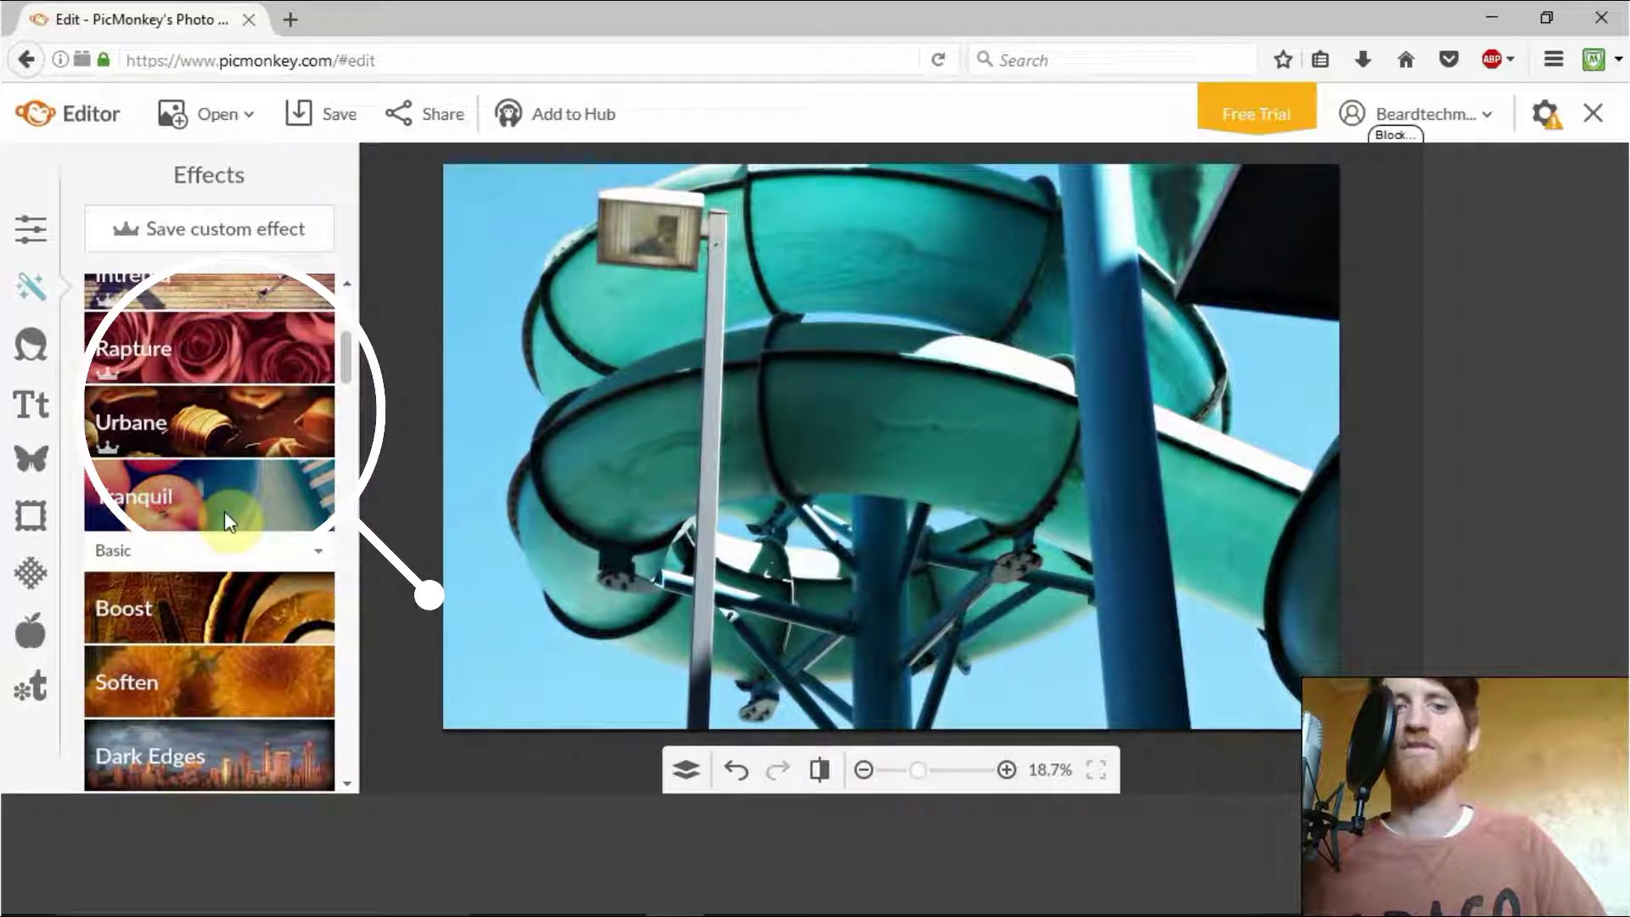
click(269, 496)
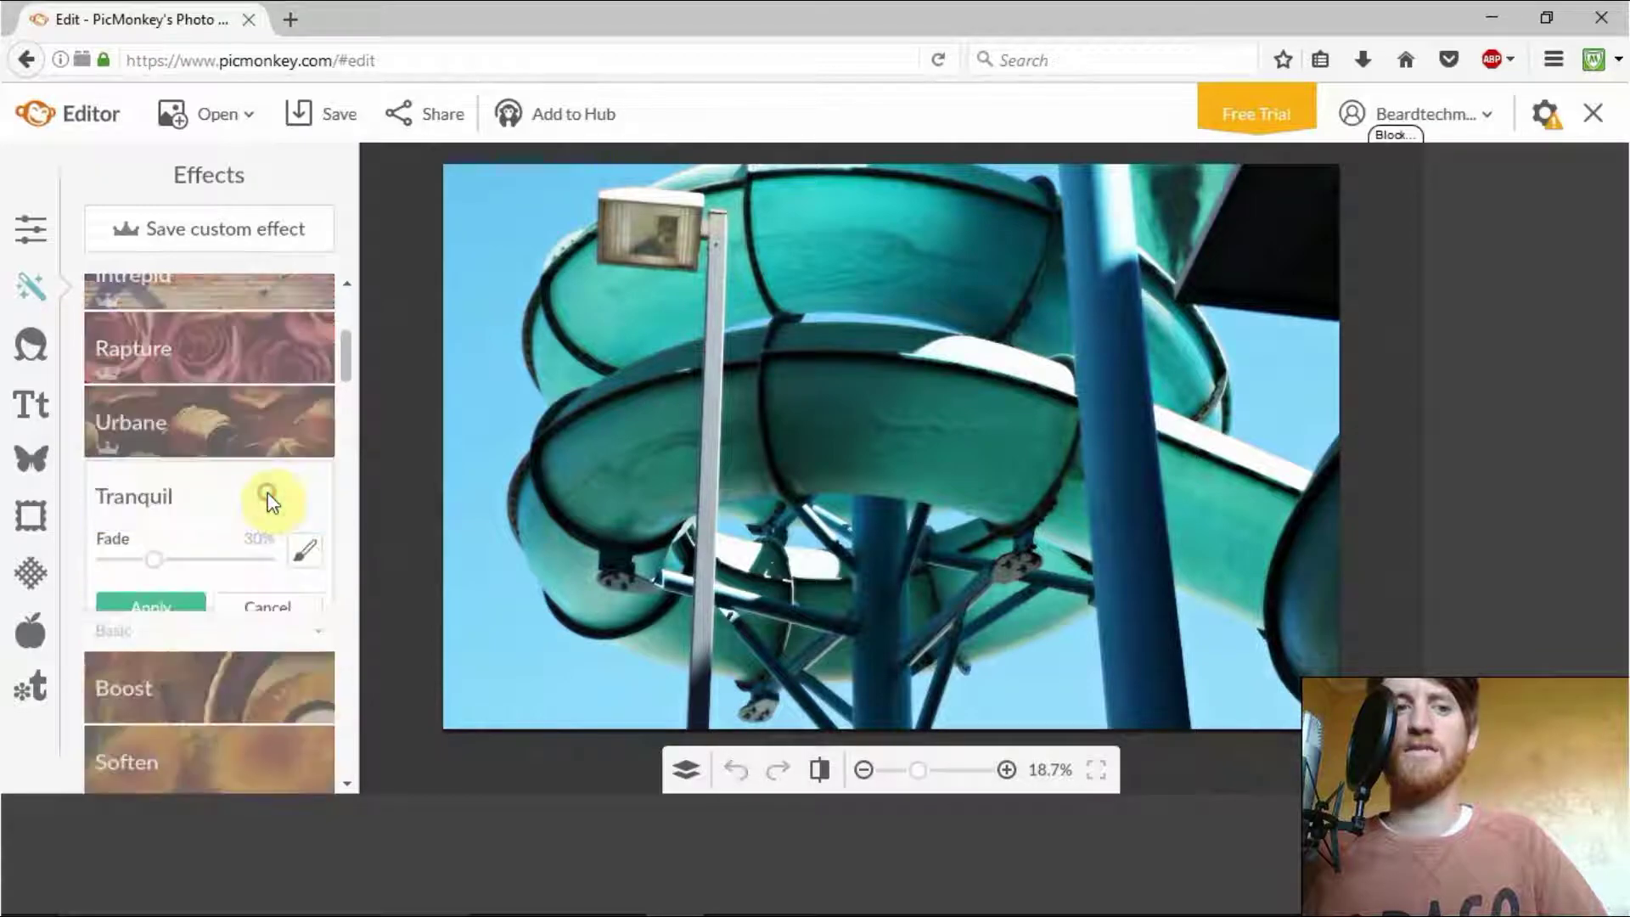
click(268, 609)
- Try the Black and White effect on the photo with 0% fade
scroll(255, 586, down, 4)
scroll(252, 527, up, 2)
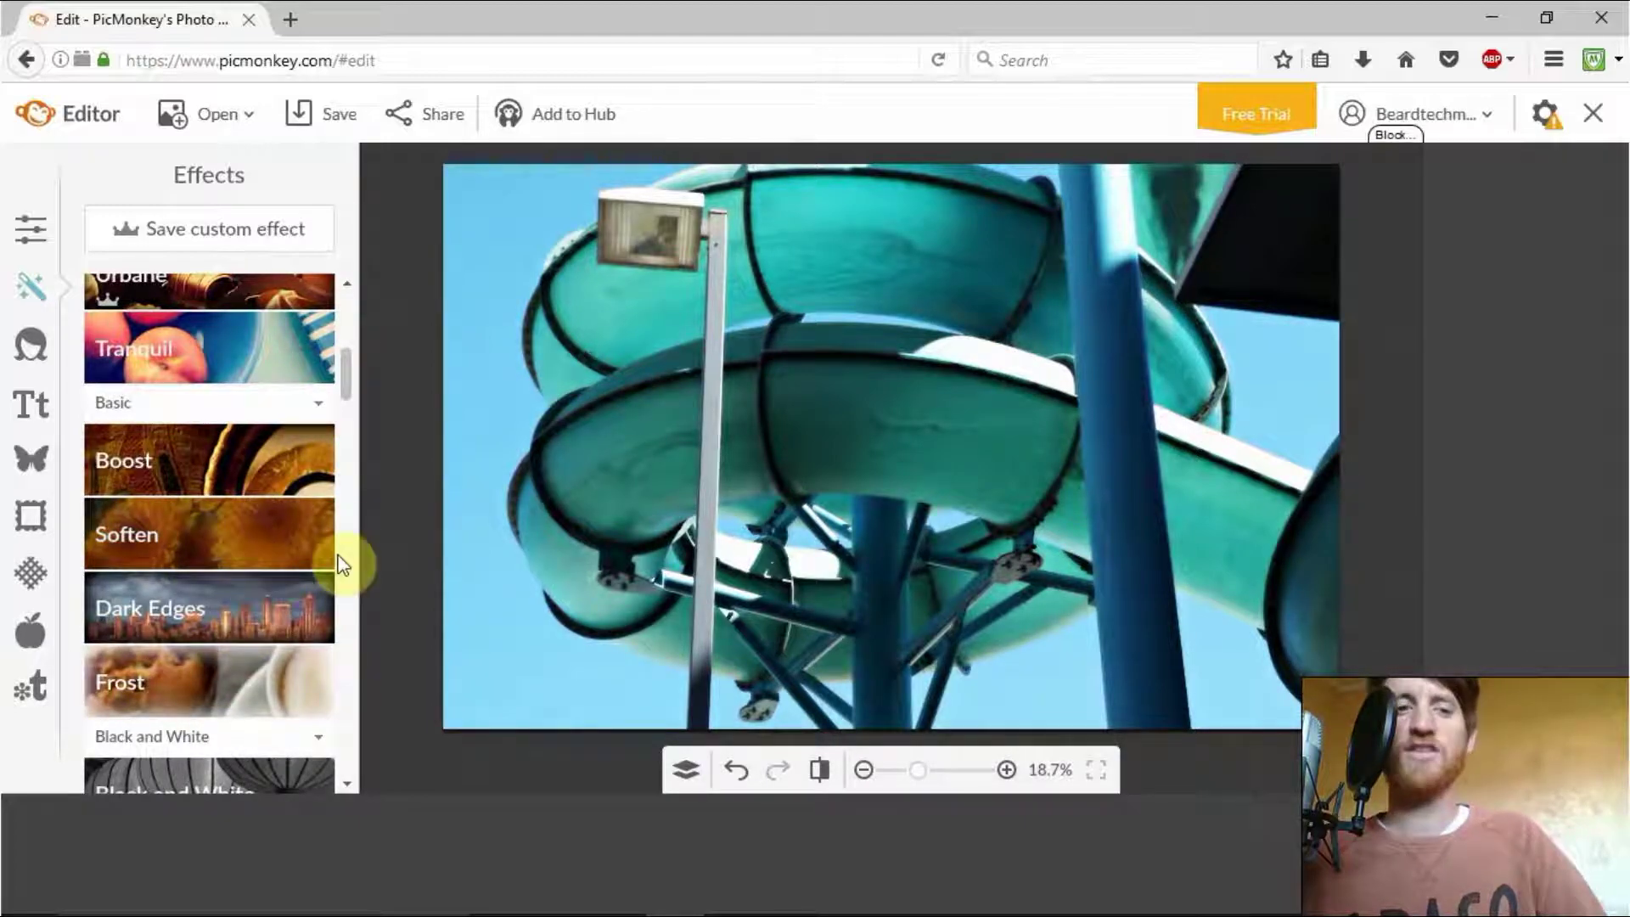
drag(343, 369, 294, 390)
click(272, 363)
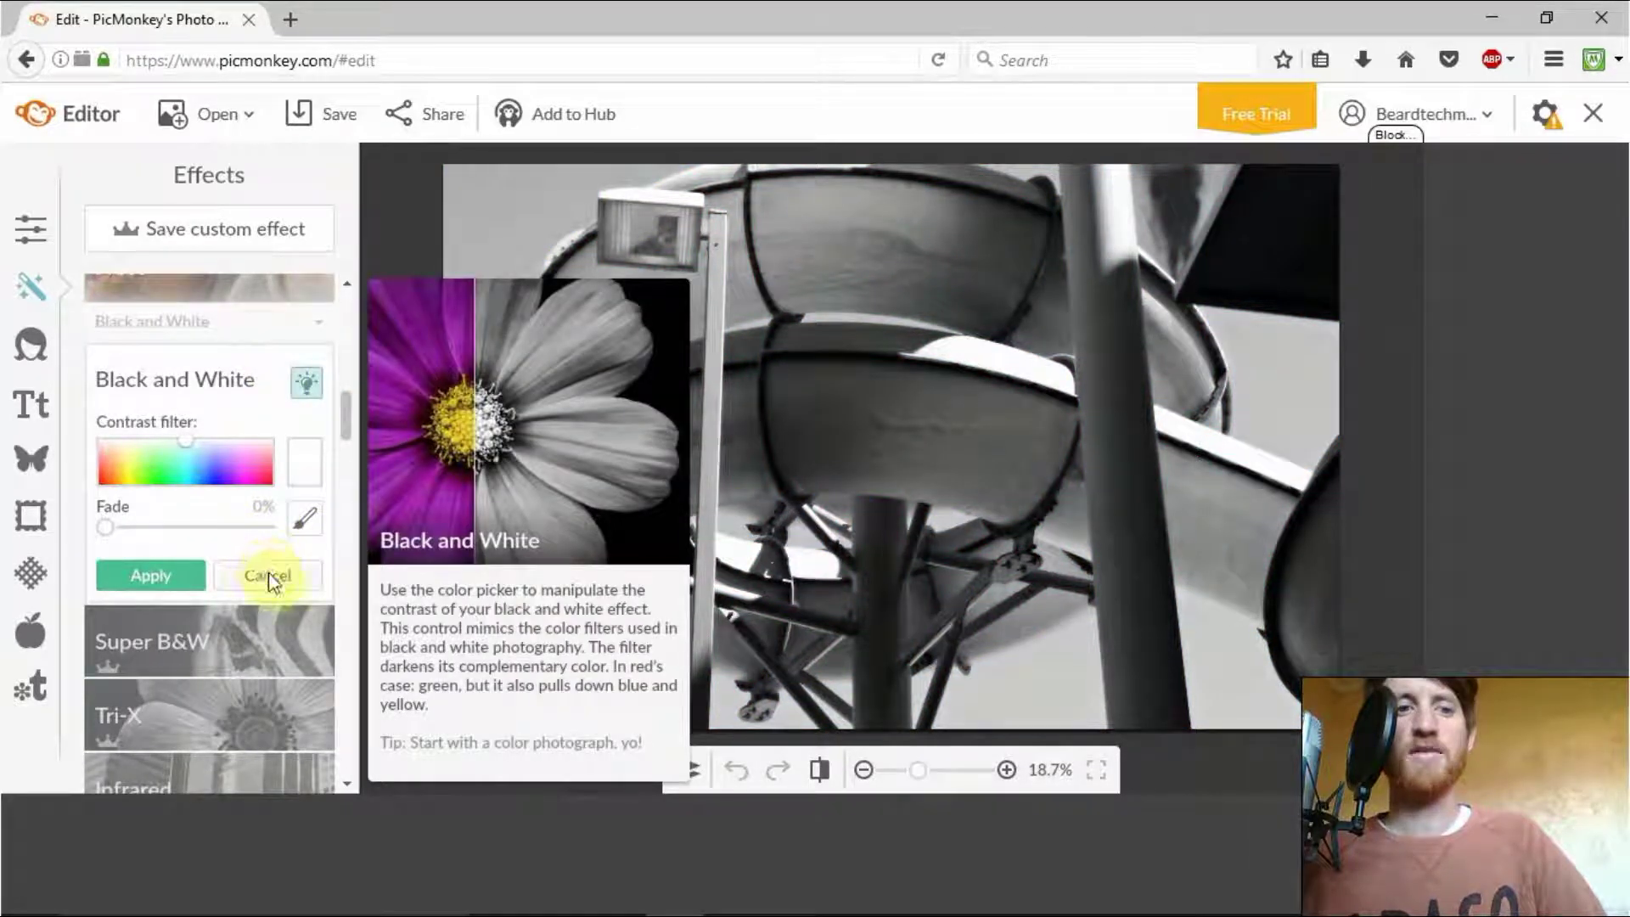
click(270, 574)
- Apply the Yester-color effect to the photo with round corners and 30% fade
drag(343, 411, 353, 506)
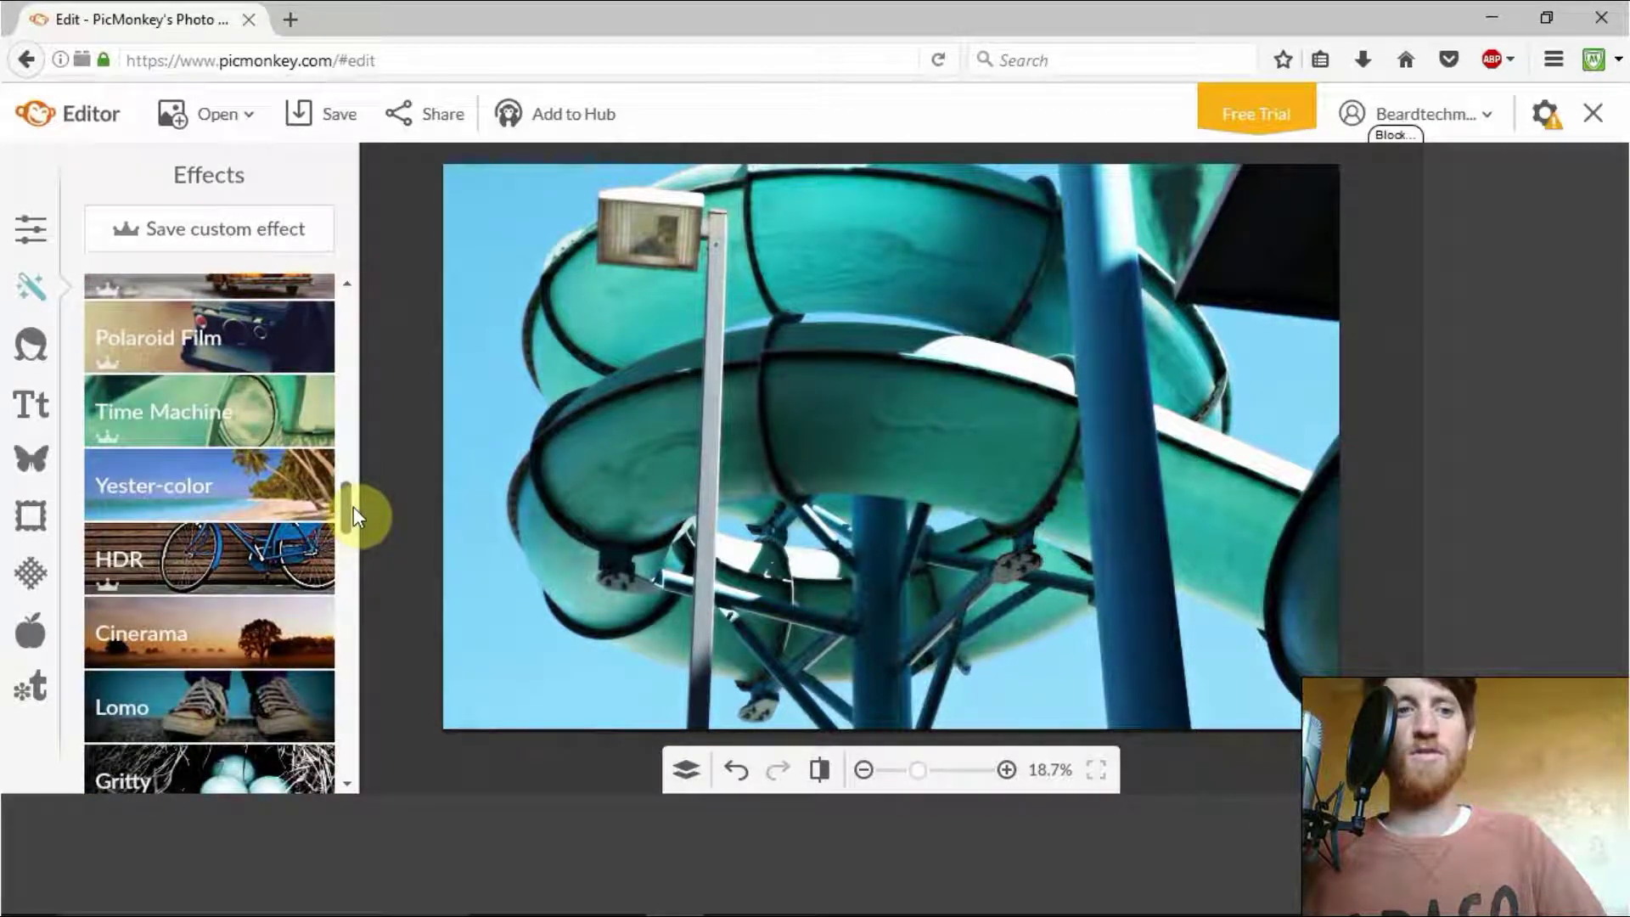
click(289, 457)
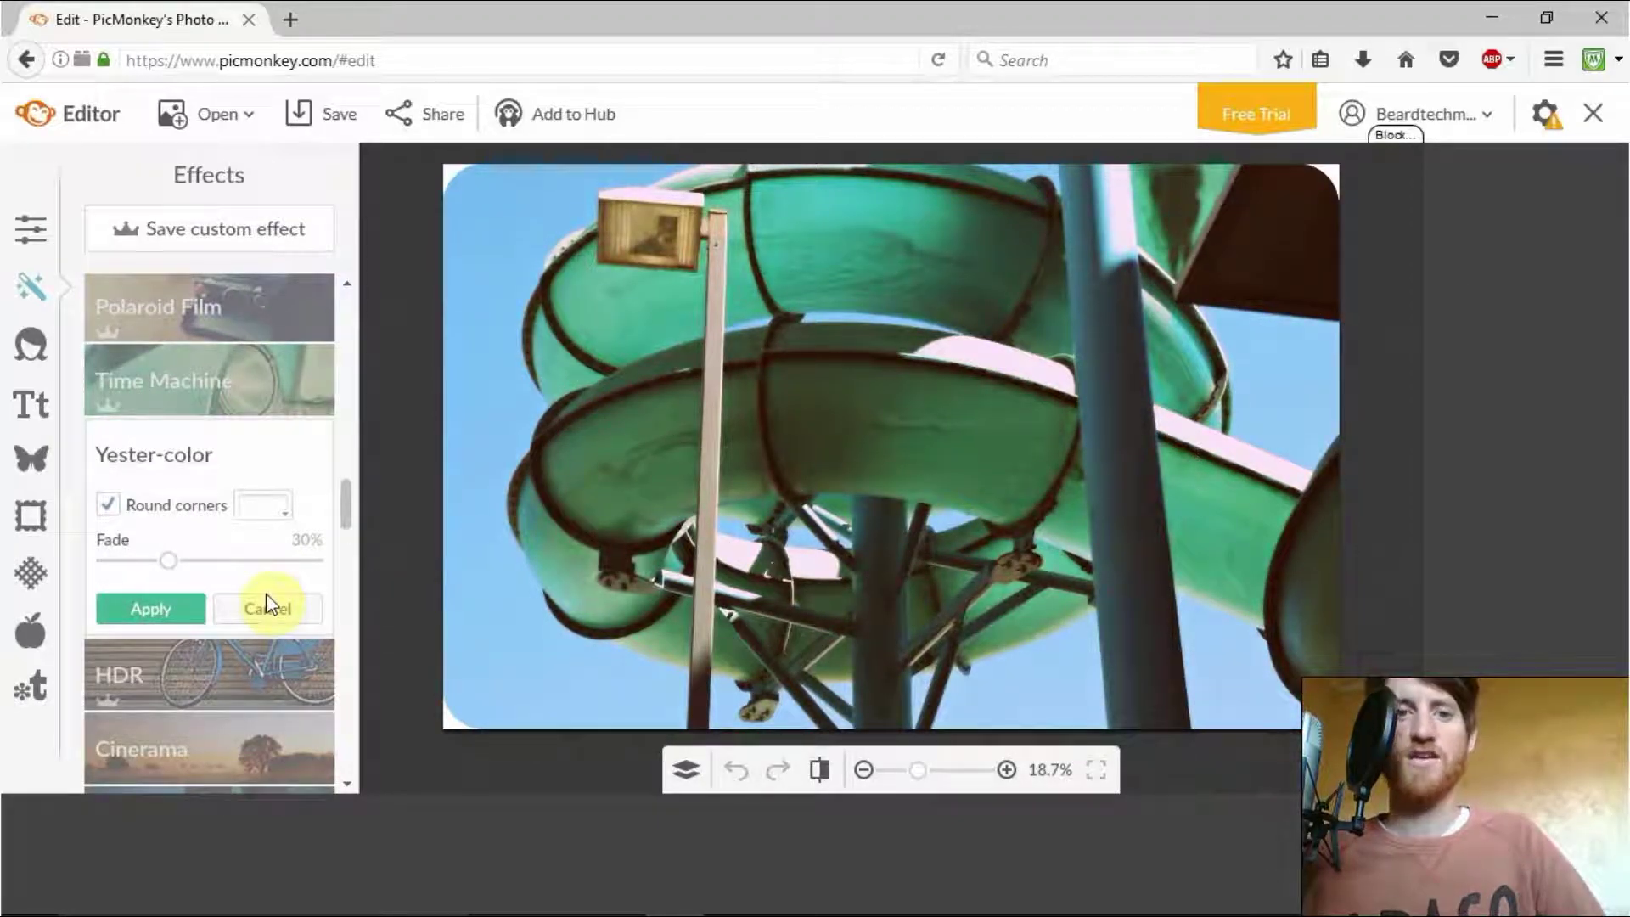
click(151, 610)
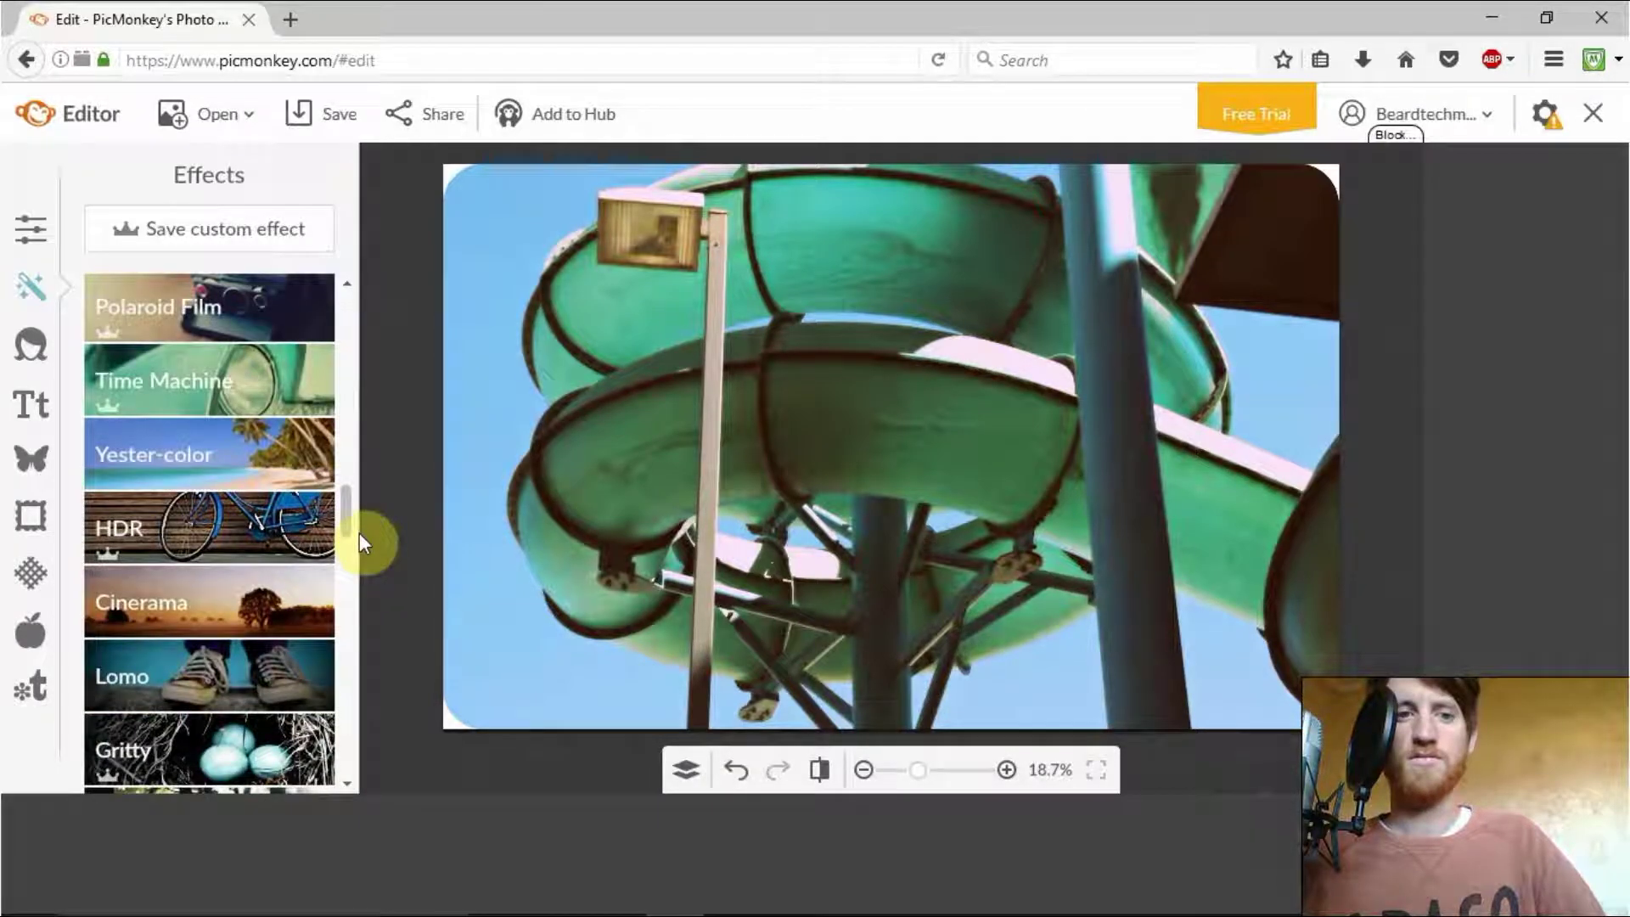
- Try the Cinerama effect on the photo with and without the letterbox
scroll(352, 526, down, 2)
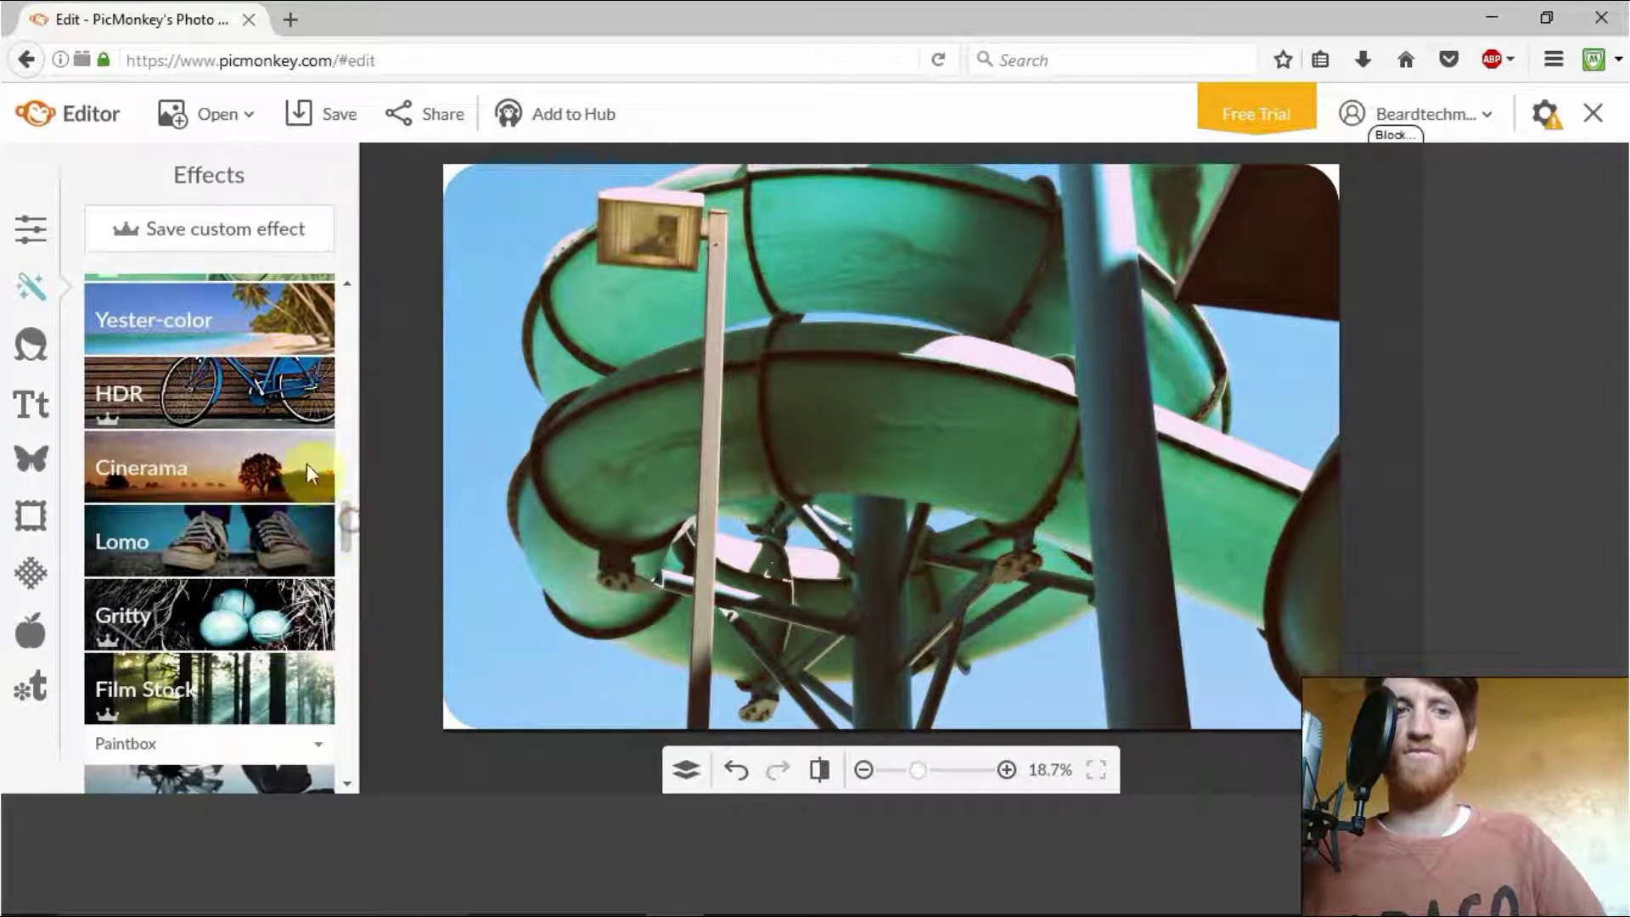
drag(351, 525, 348, 549)
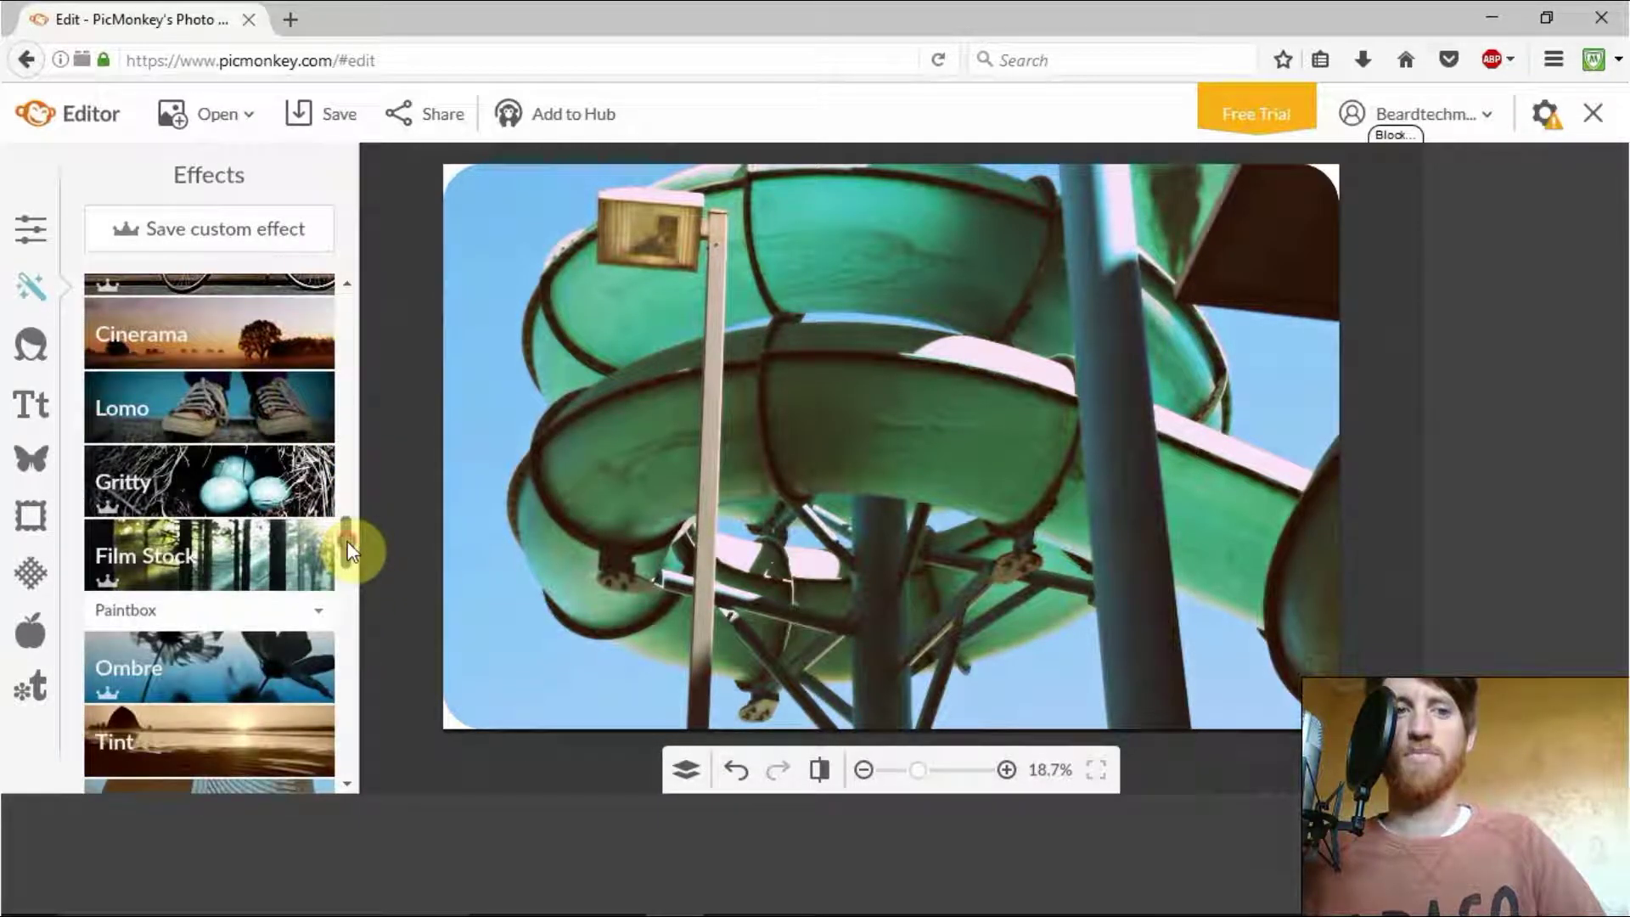
click(276, 356)
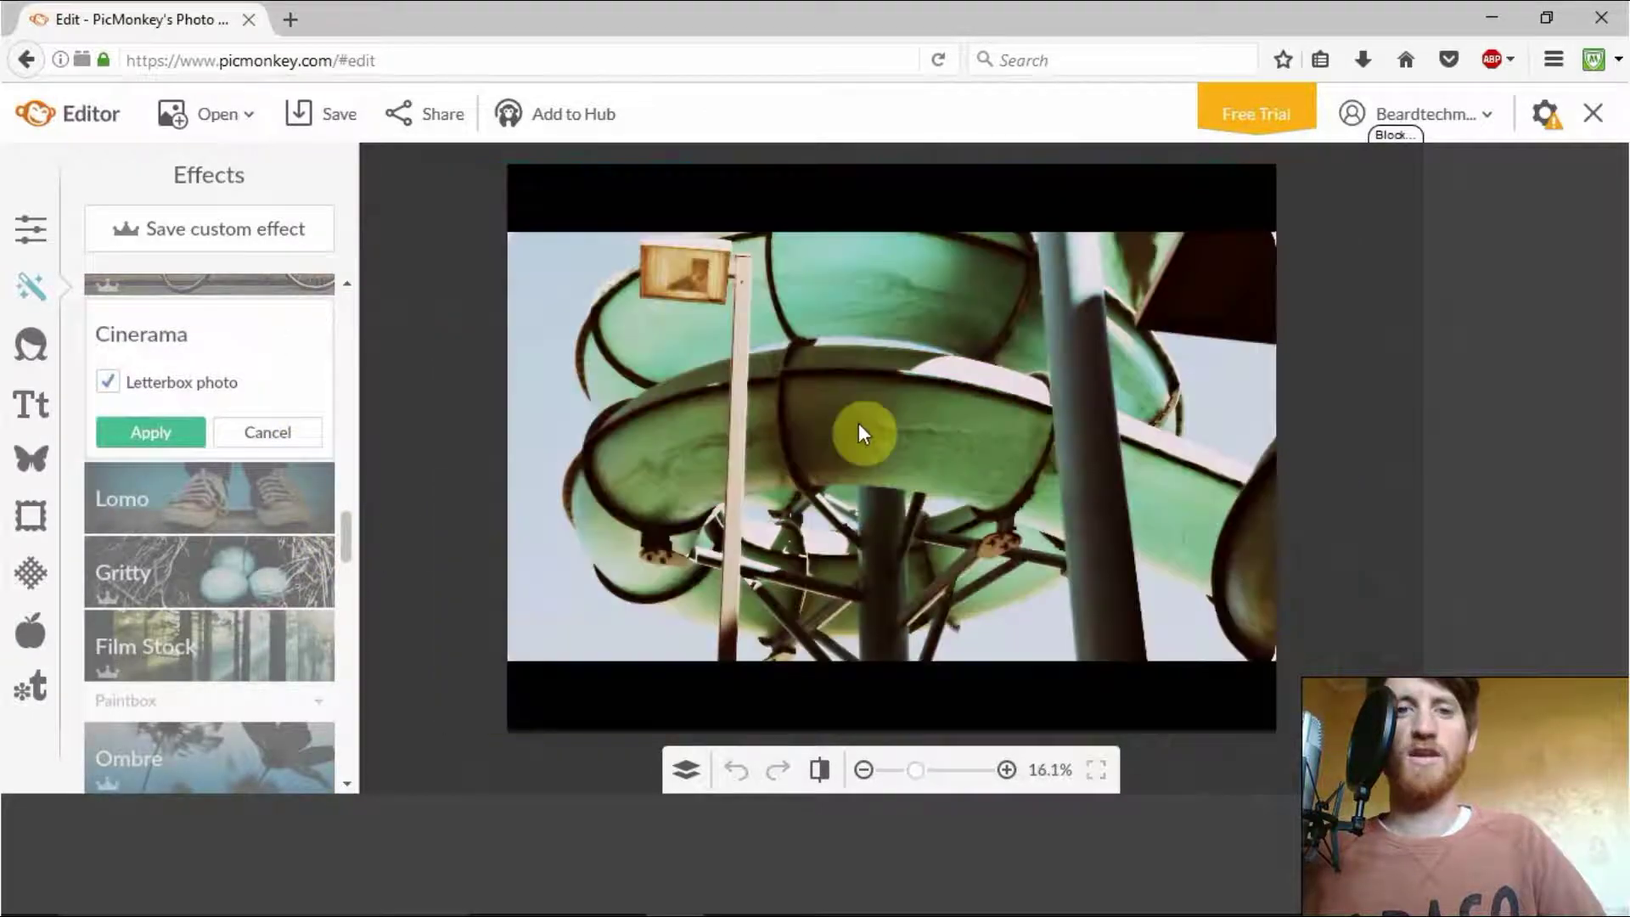
click(110, 381)
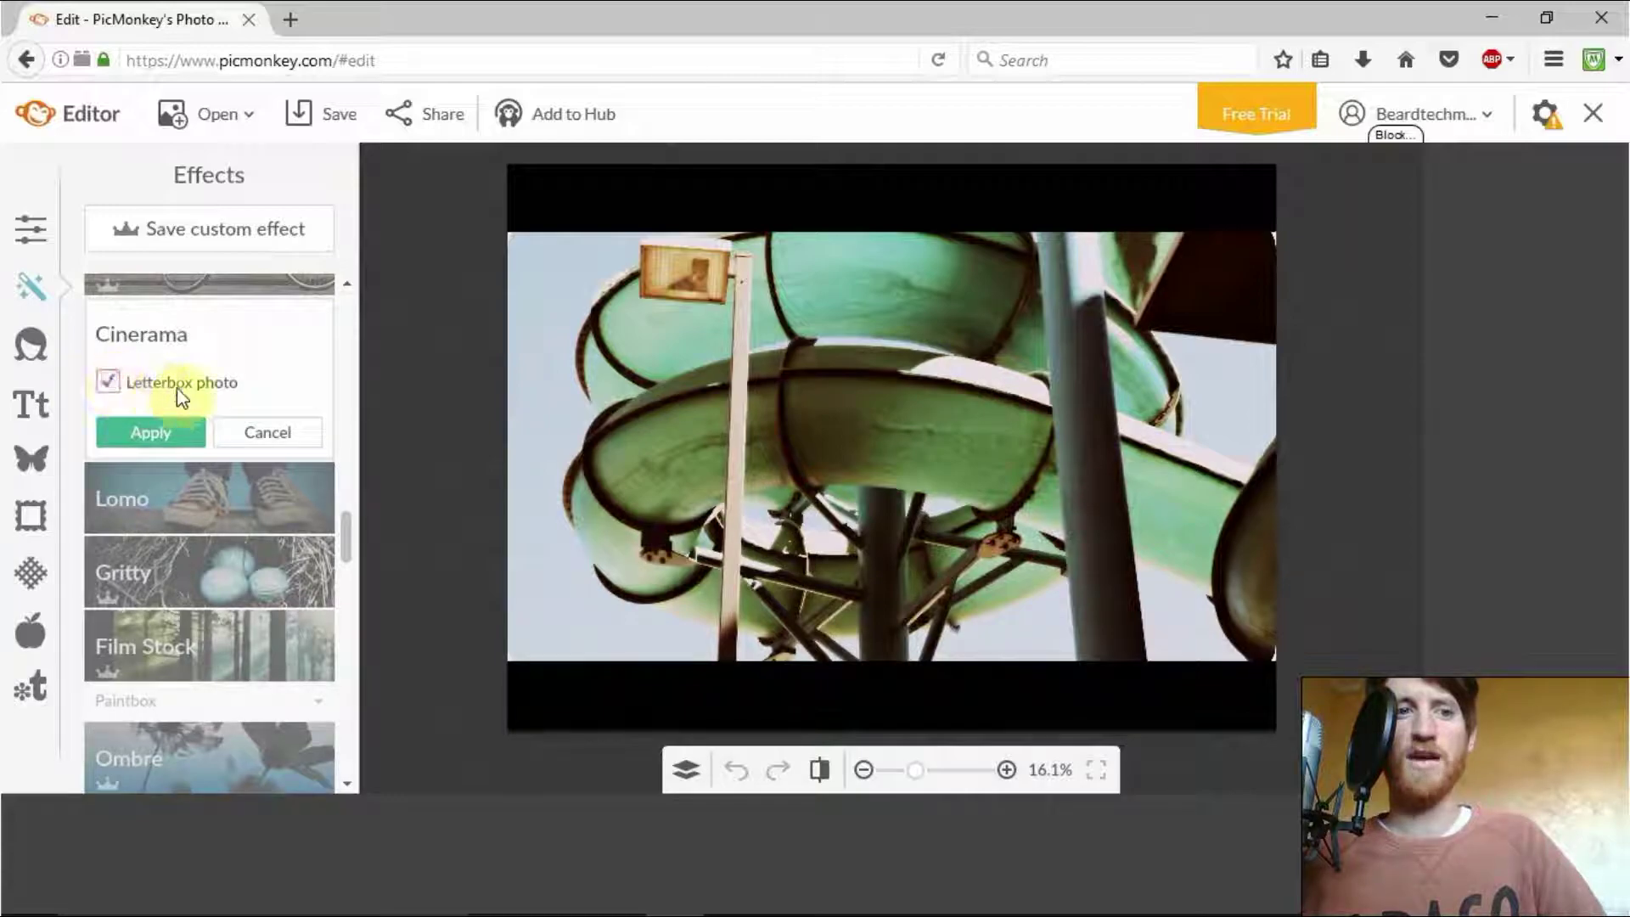
click(182, 395)
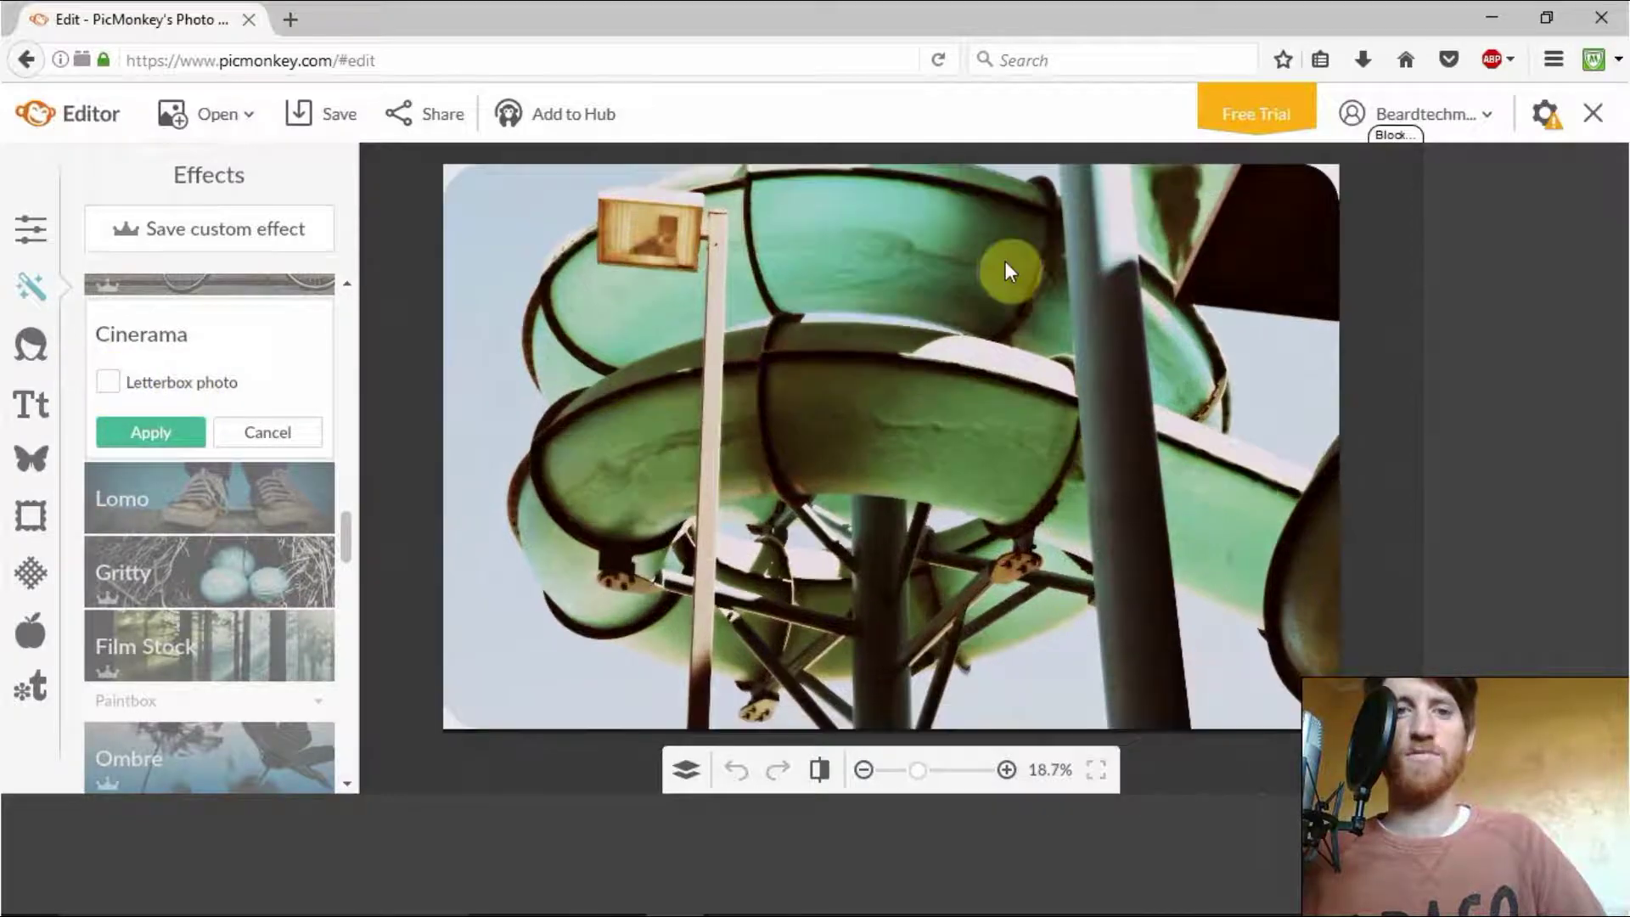
click(283, 437)
- Try the Warhol effect on the photo with 20% contrast and 0% fade
drag(345, 542, 344, 582)
click(262, 441)
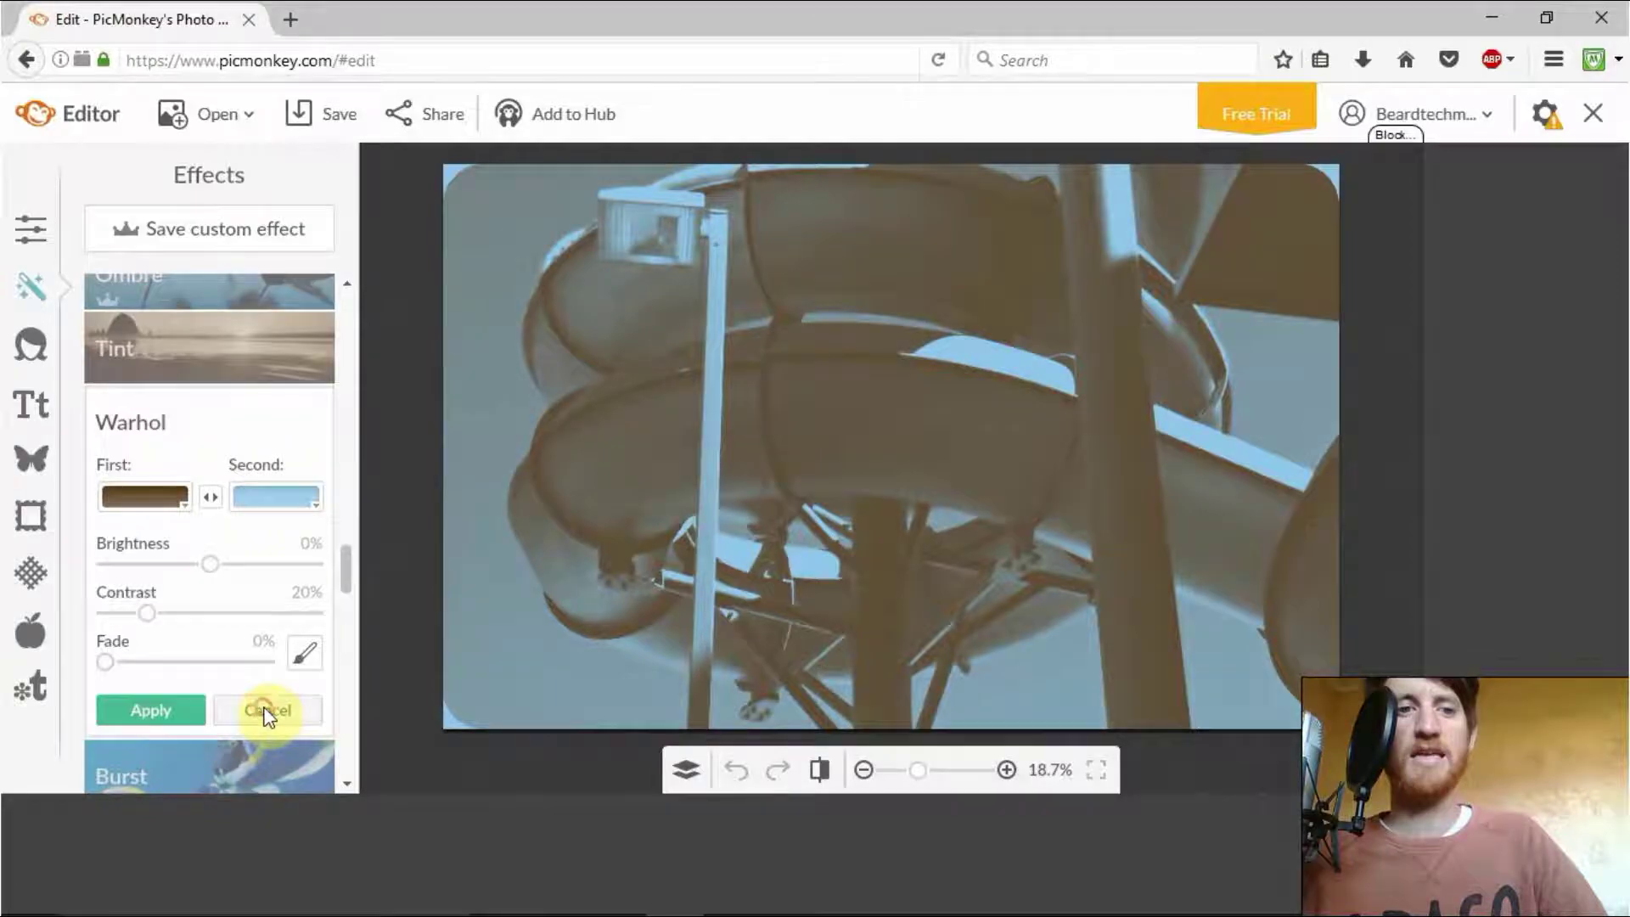
click(267, 716)
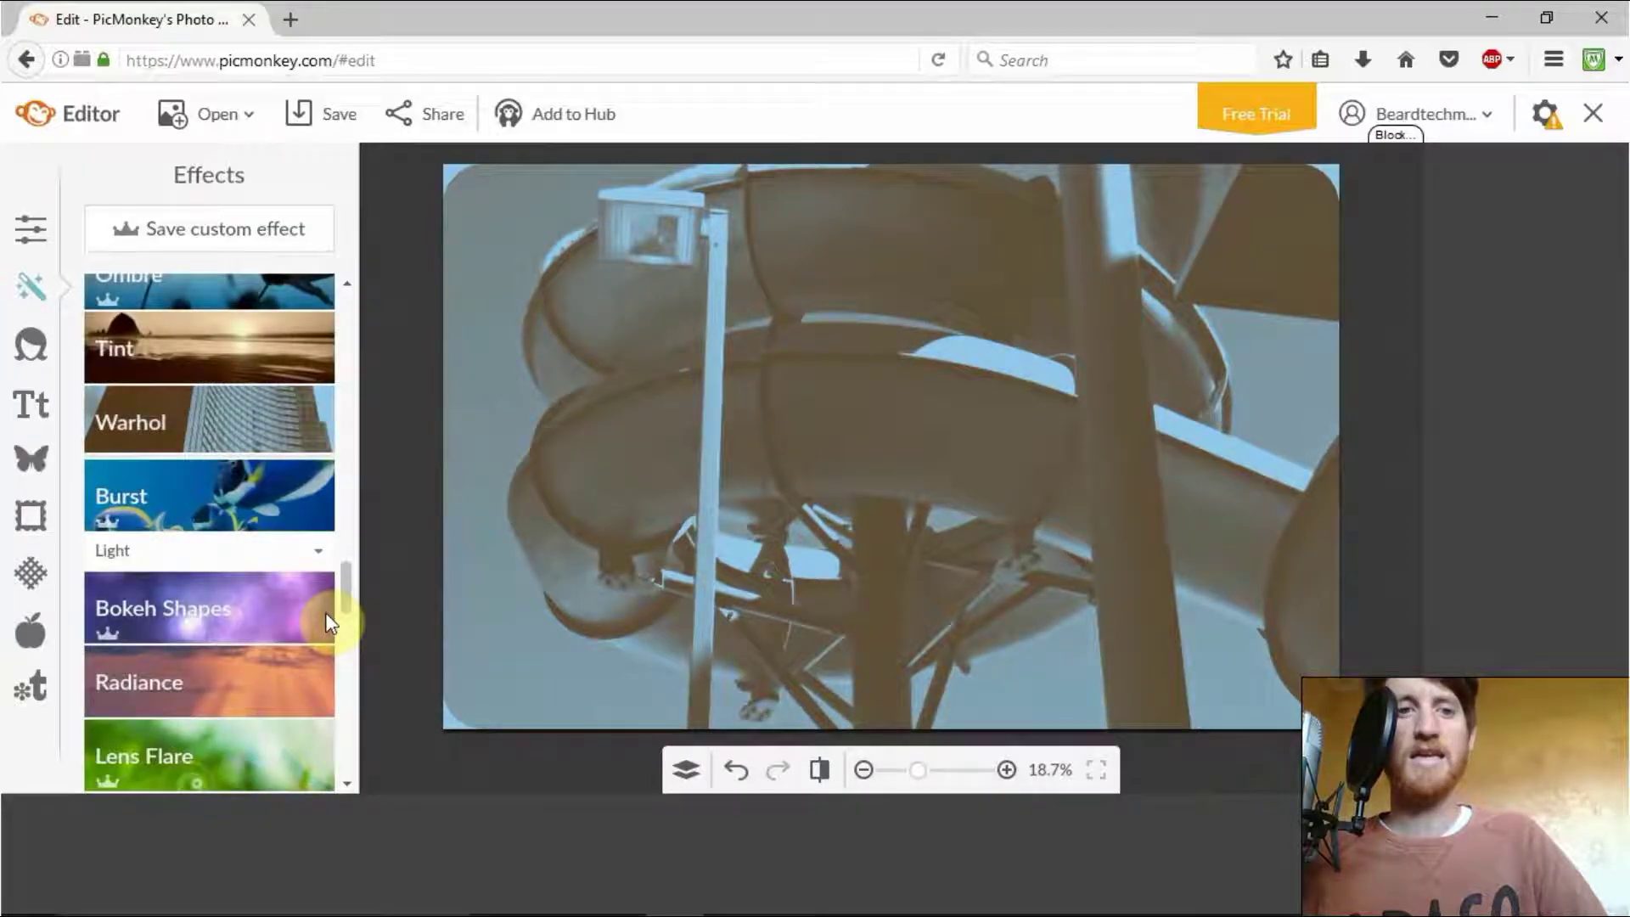
mouse_move(348, 598)
mouse_down()
mouse_move(325, 723)
mouse_move(349, 757)
mouse_move(343, 586)
mouse_up()
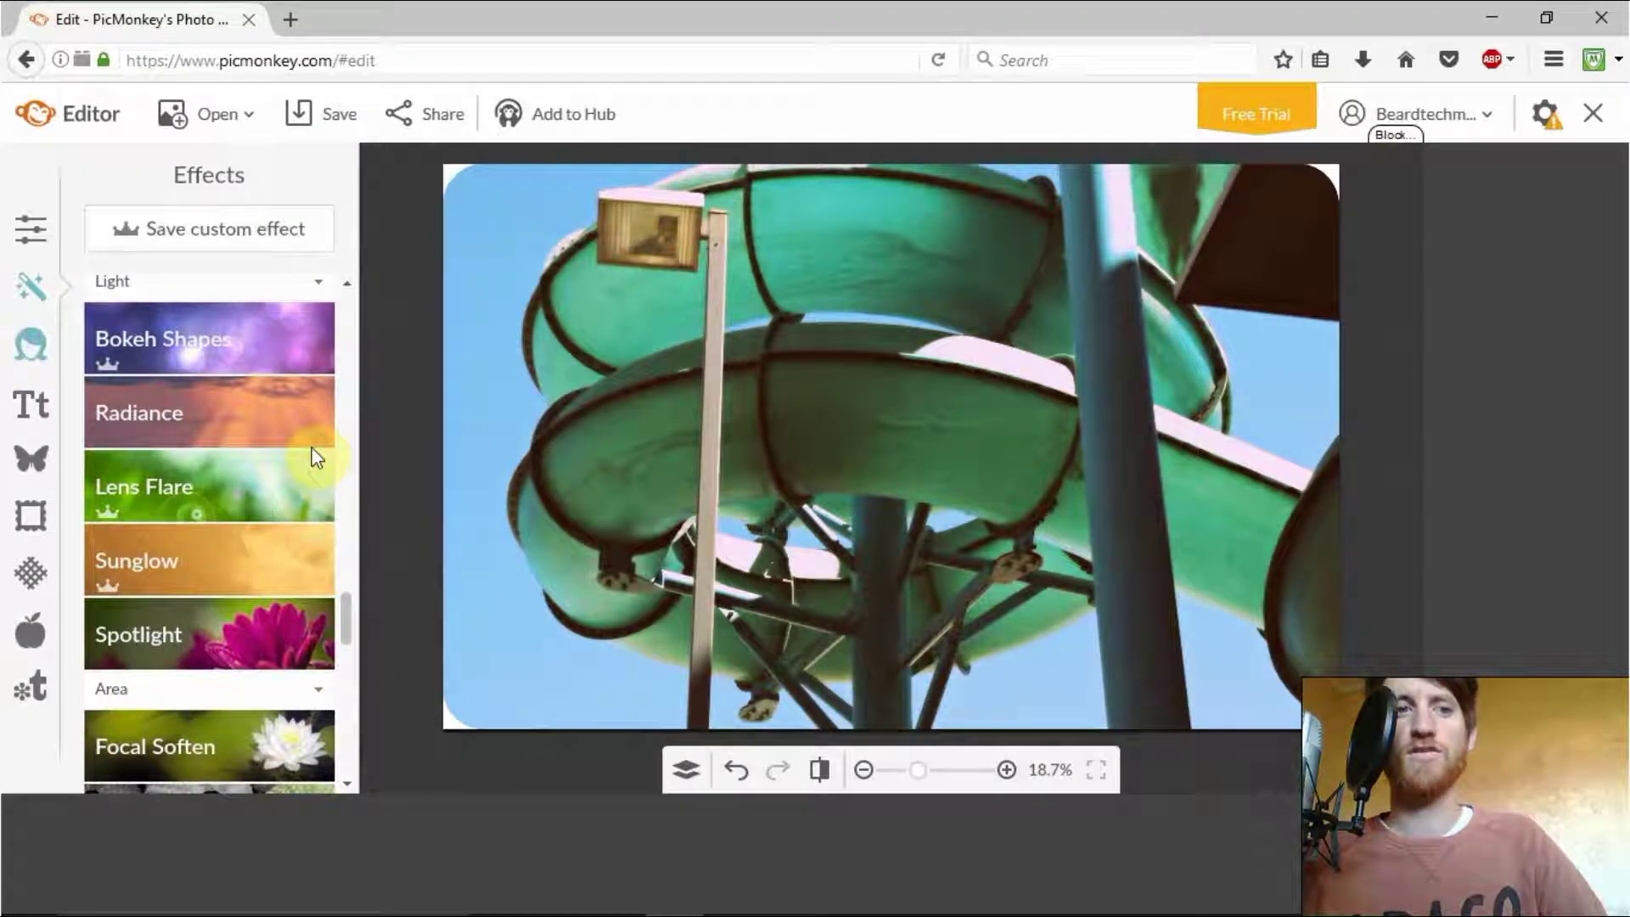
- Open the Touch Up tools and look through the skin and mouth options
click(30, 344)
scroll(349, 326, down, 4)
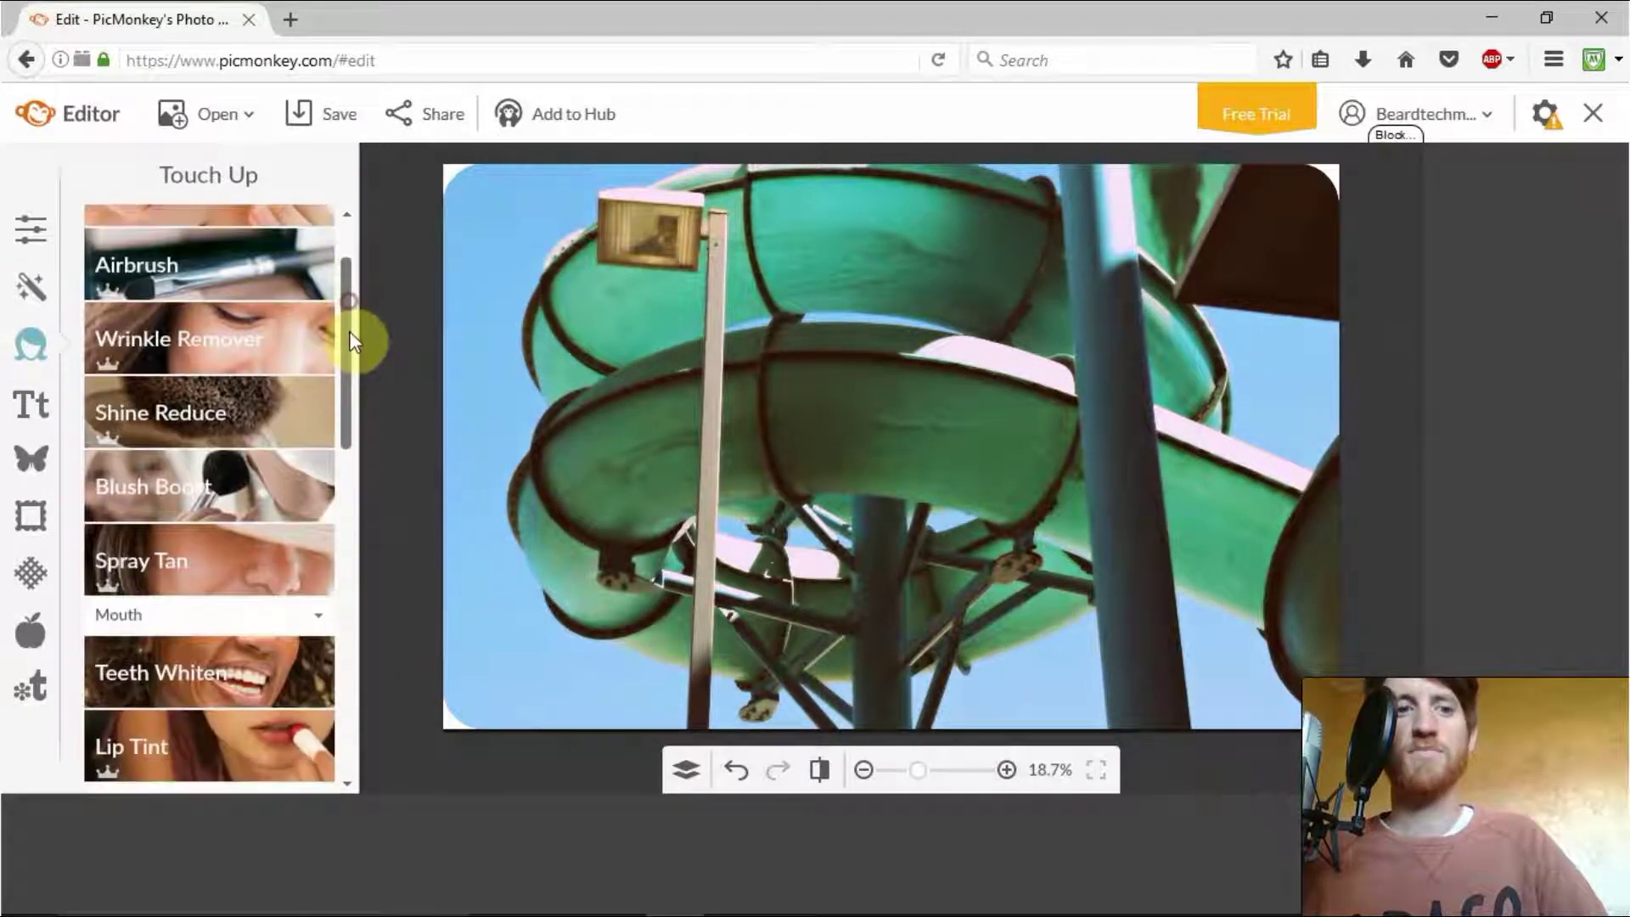
drag(355, 404, 343, 303)
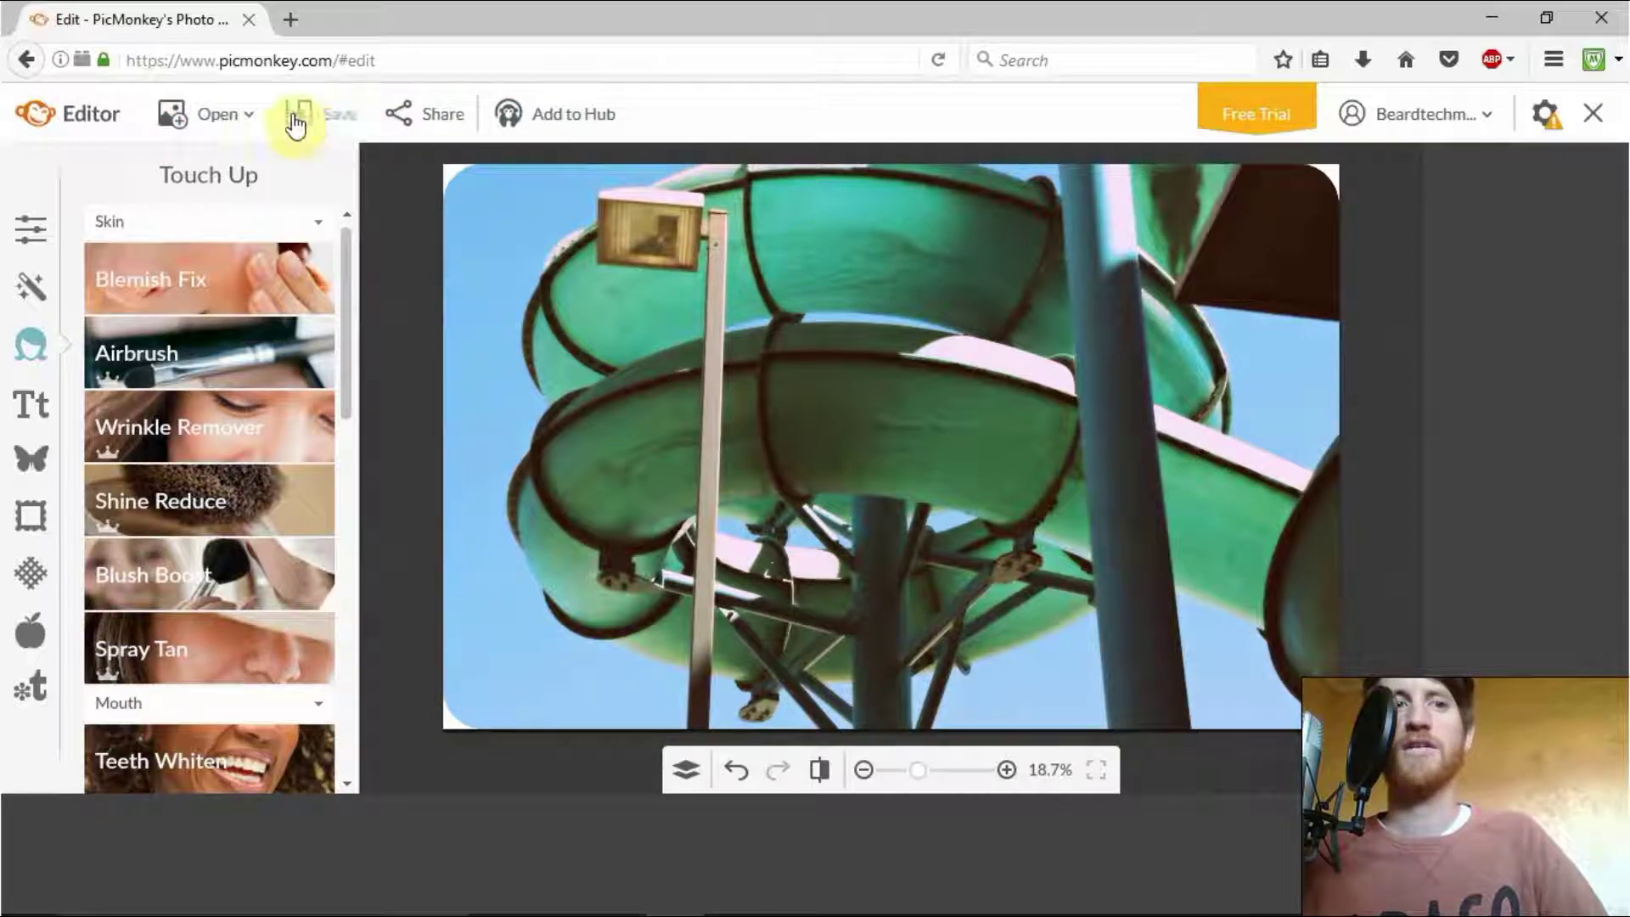
- Open the photo DSCF4656 from the computer's March 2017 folder without saving the current edits
click(226, 117)
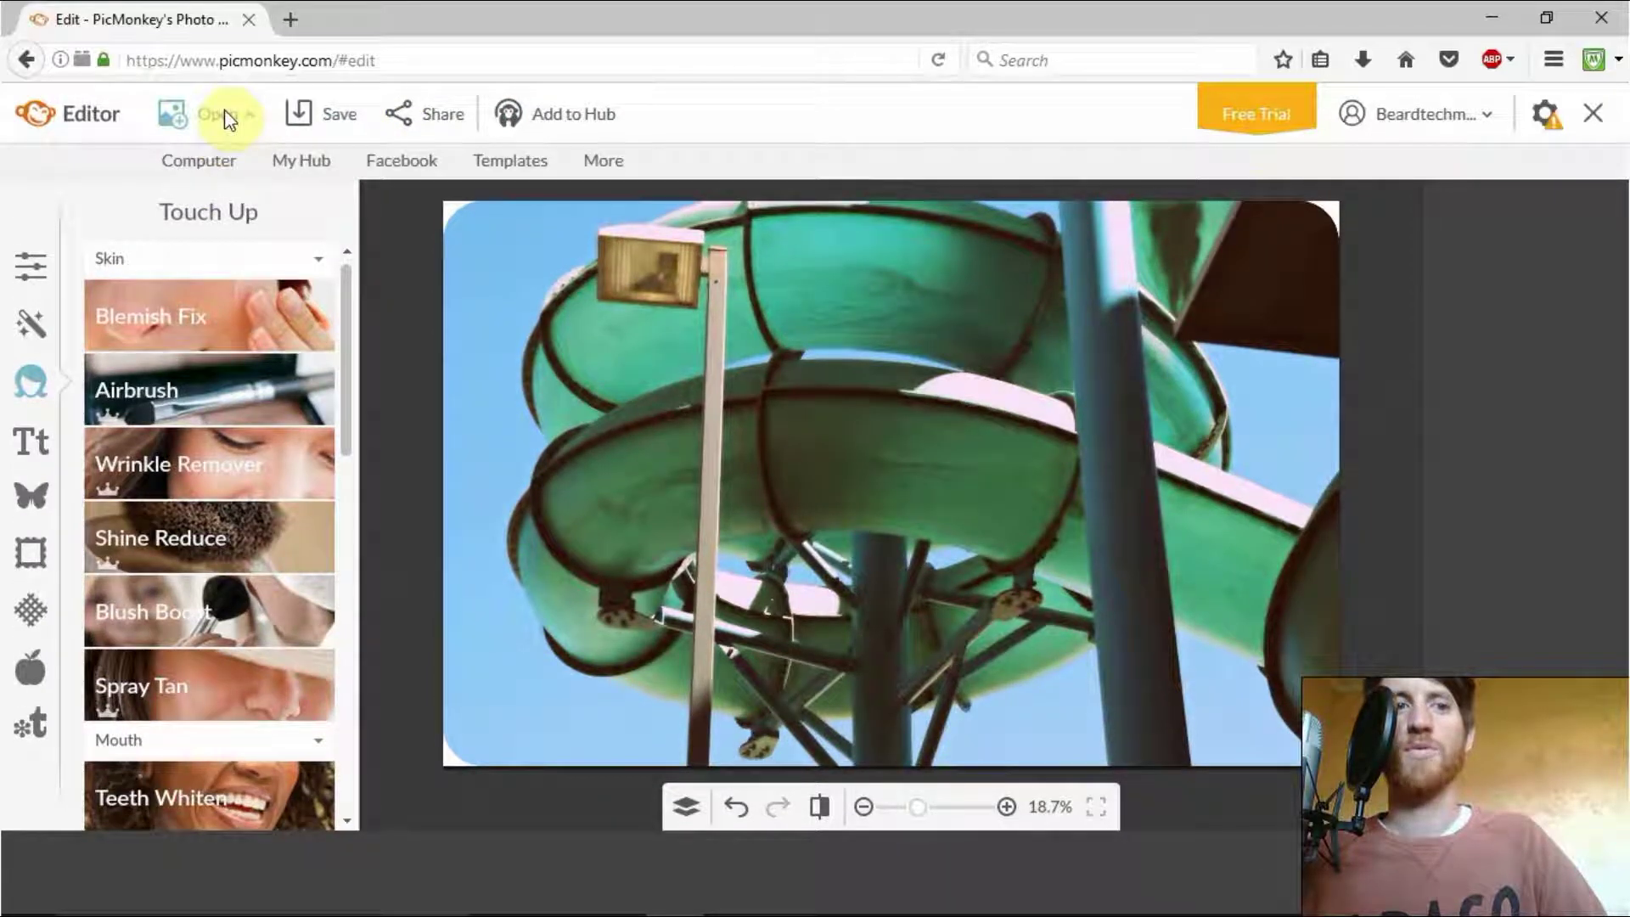
click(198, 167)
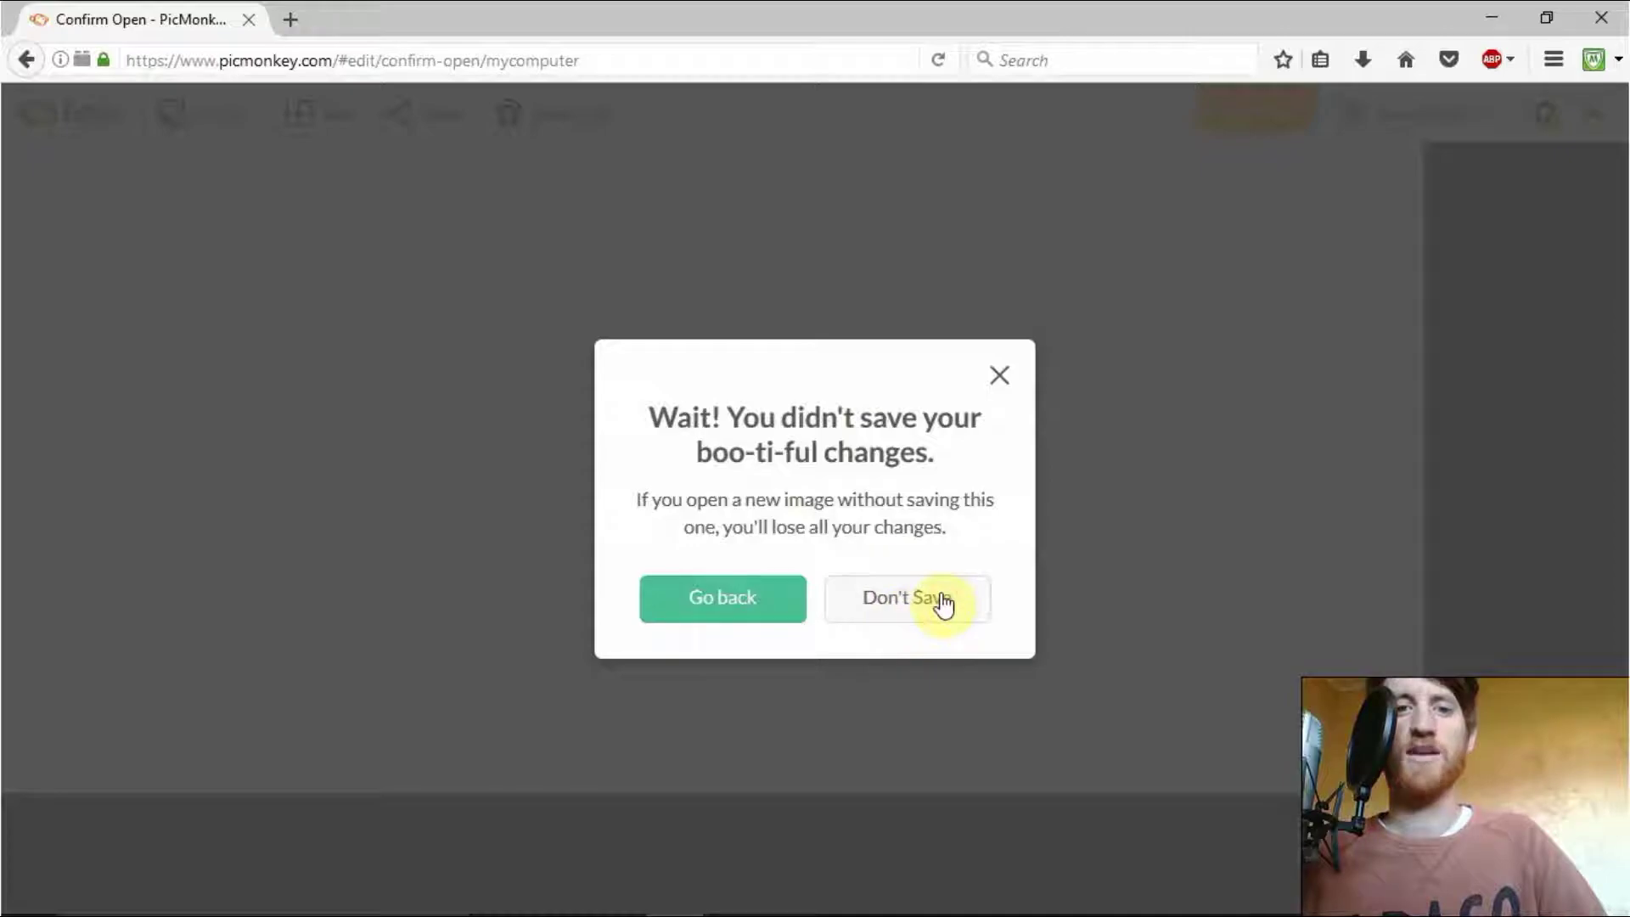
click(898, 604)
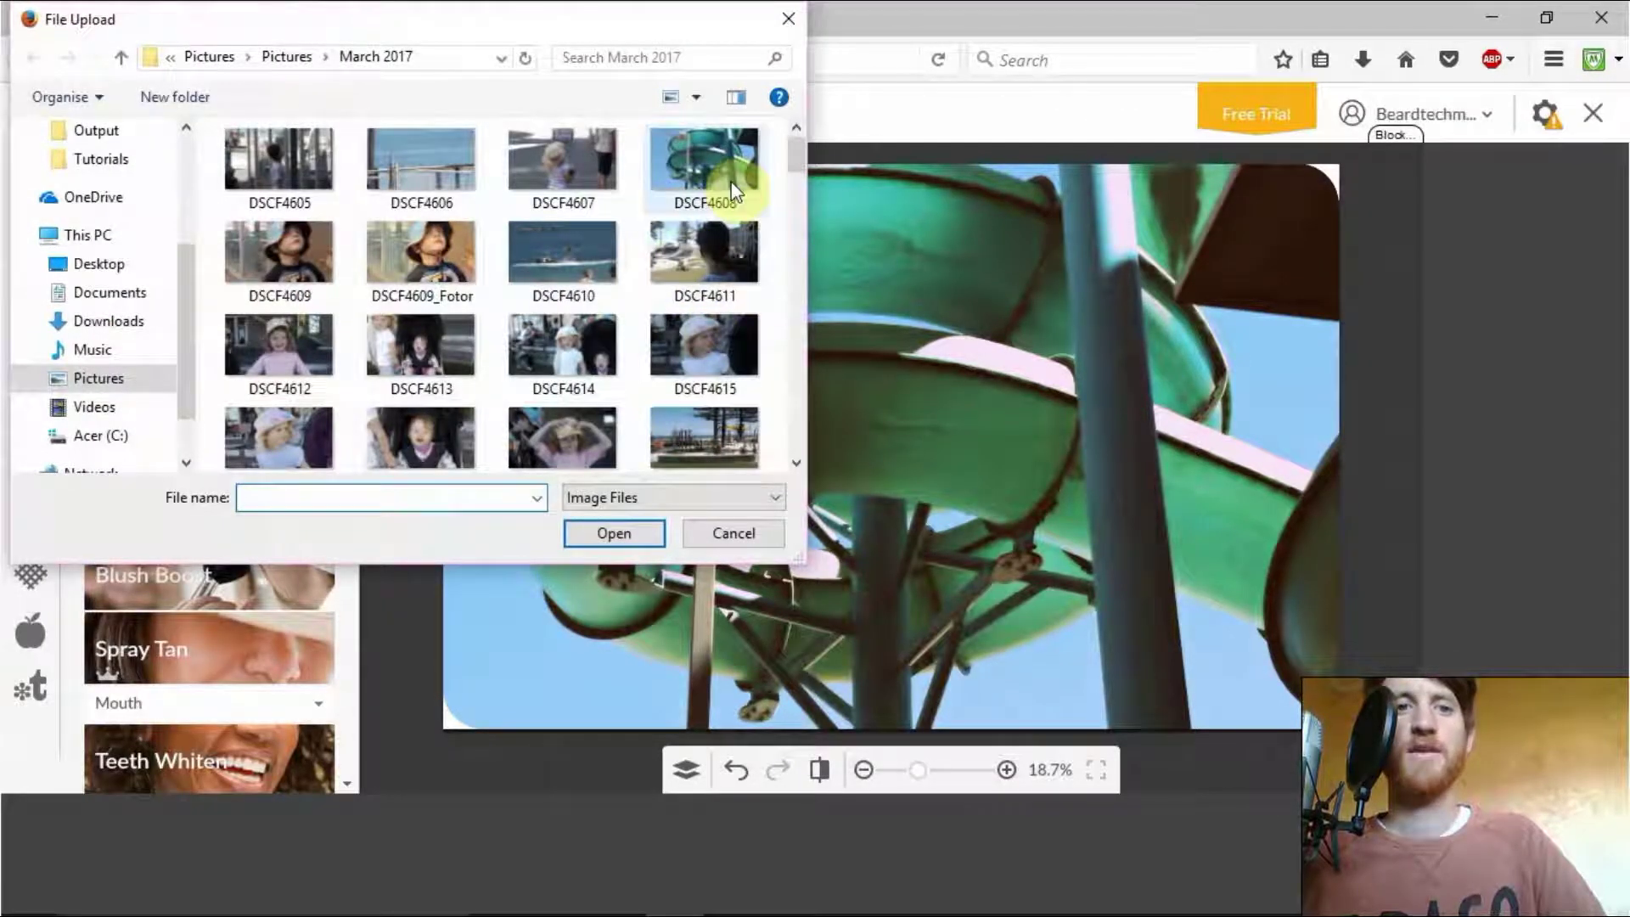
drag(793, 160, 793, 268)
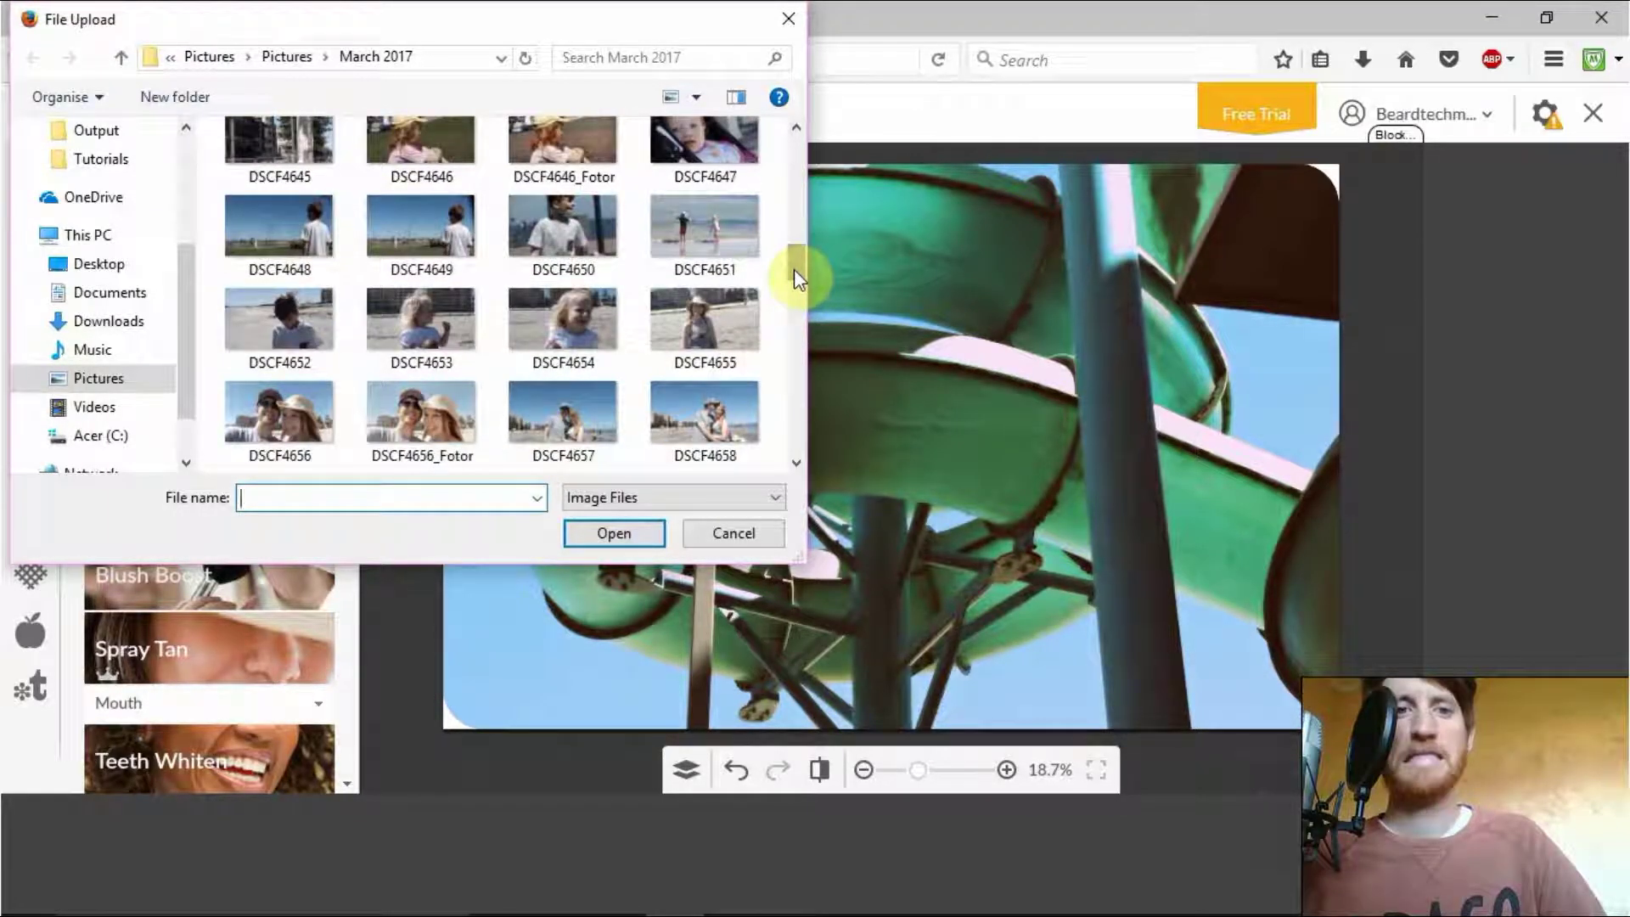
click(798, 461)
click(797, 461)
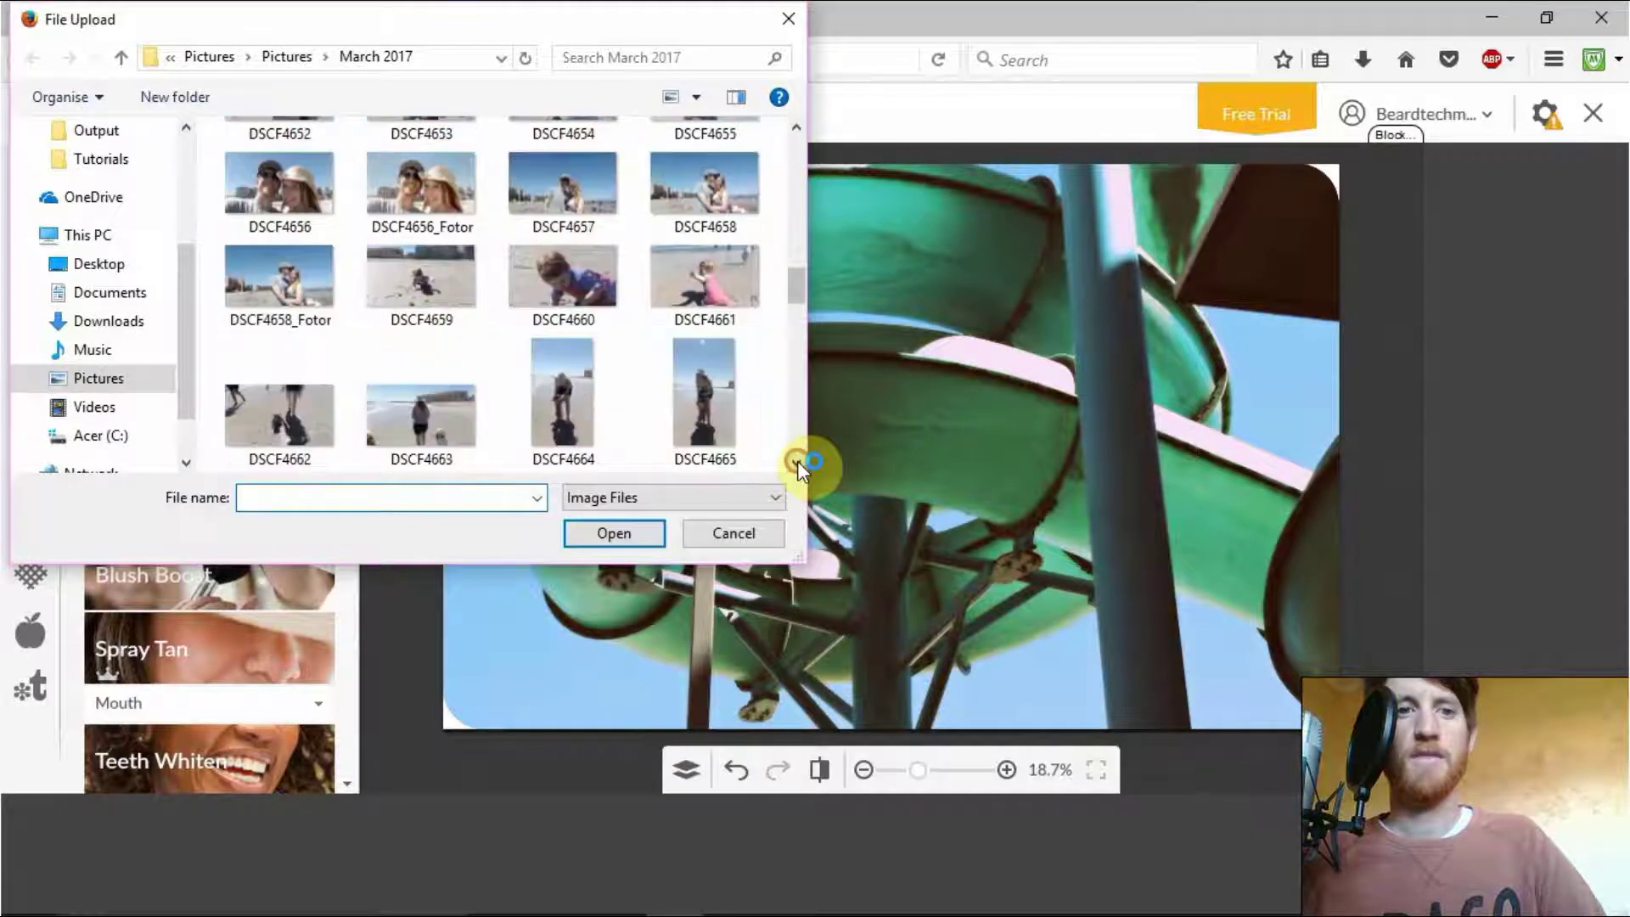
click(289, 182)
click(615, 535)
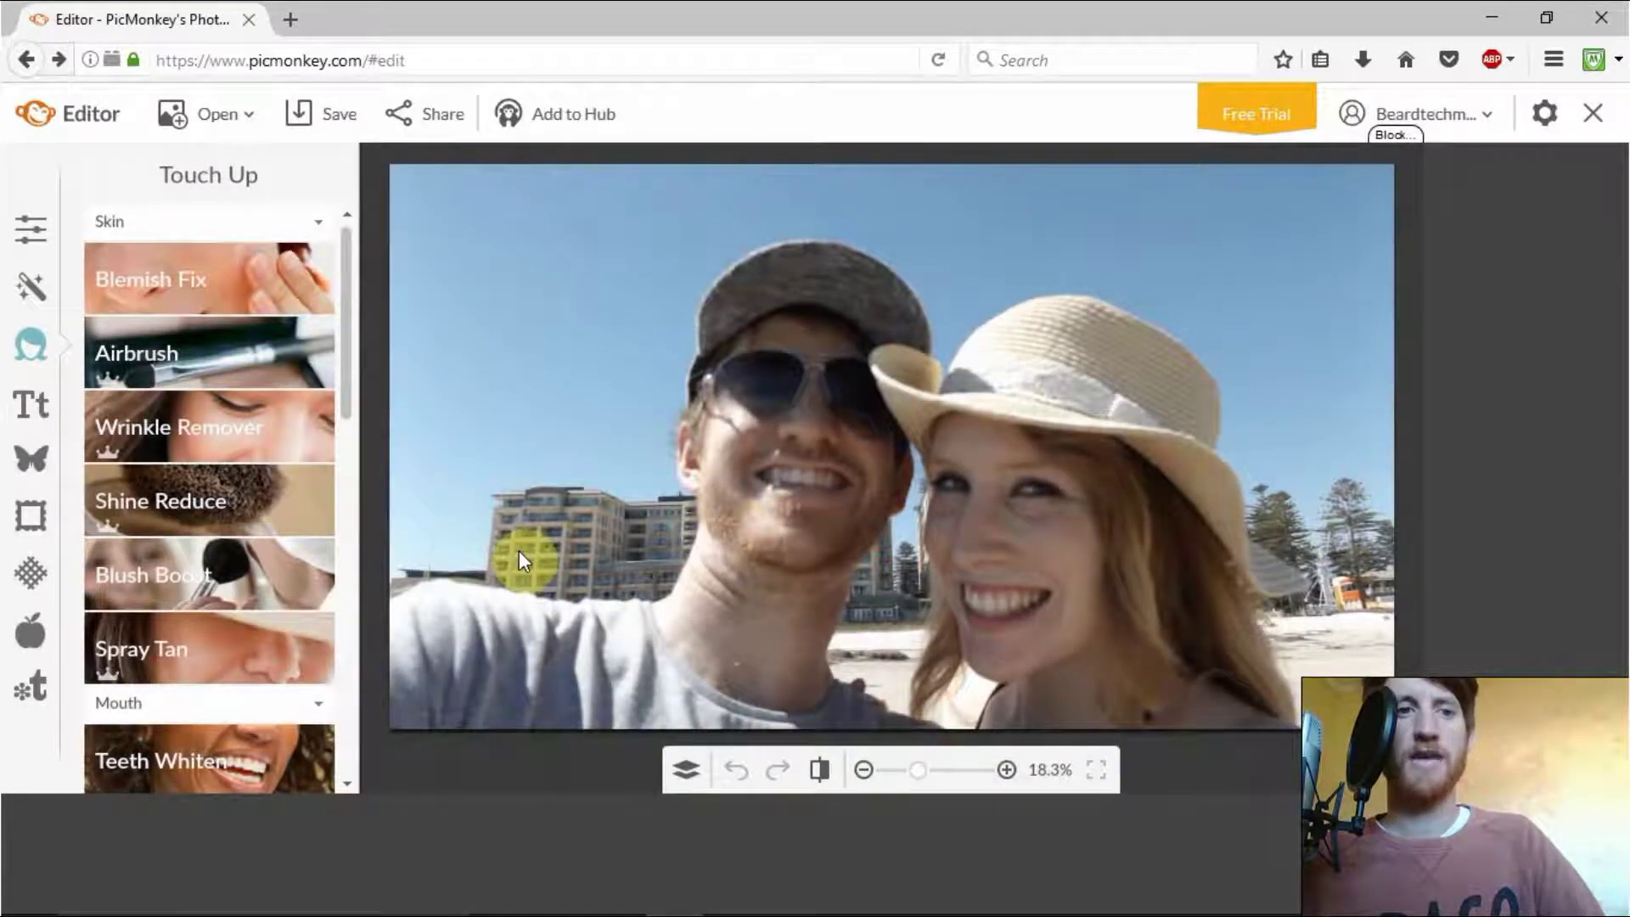
- Apply Blemish Fix with brush size 10 to spots on the man's neck and face
click(273, 282)
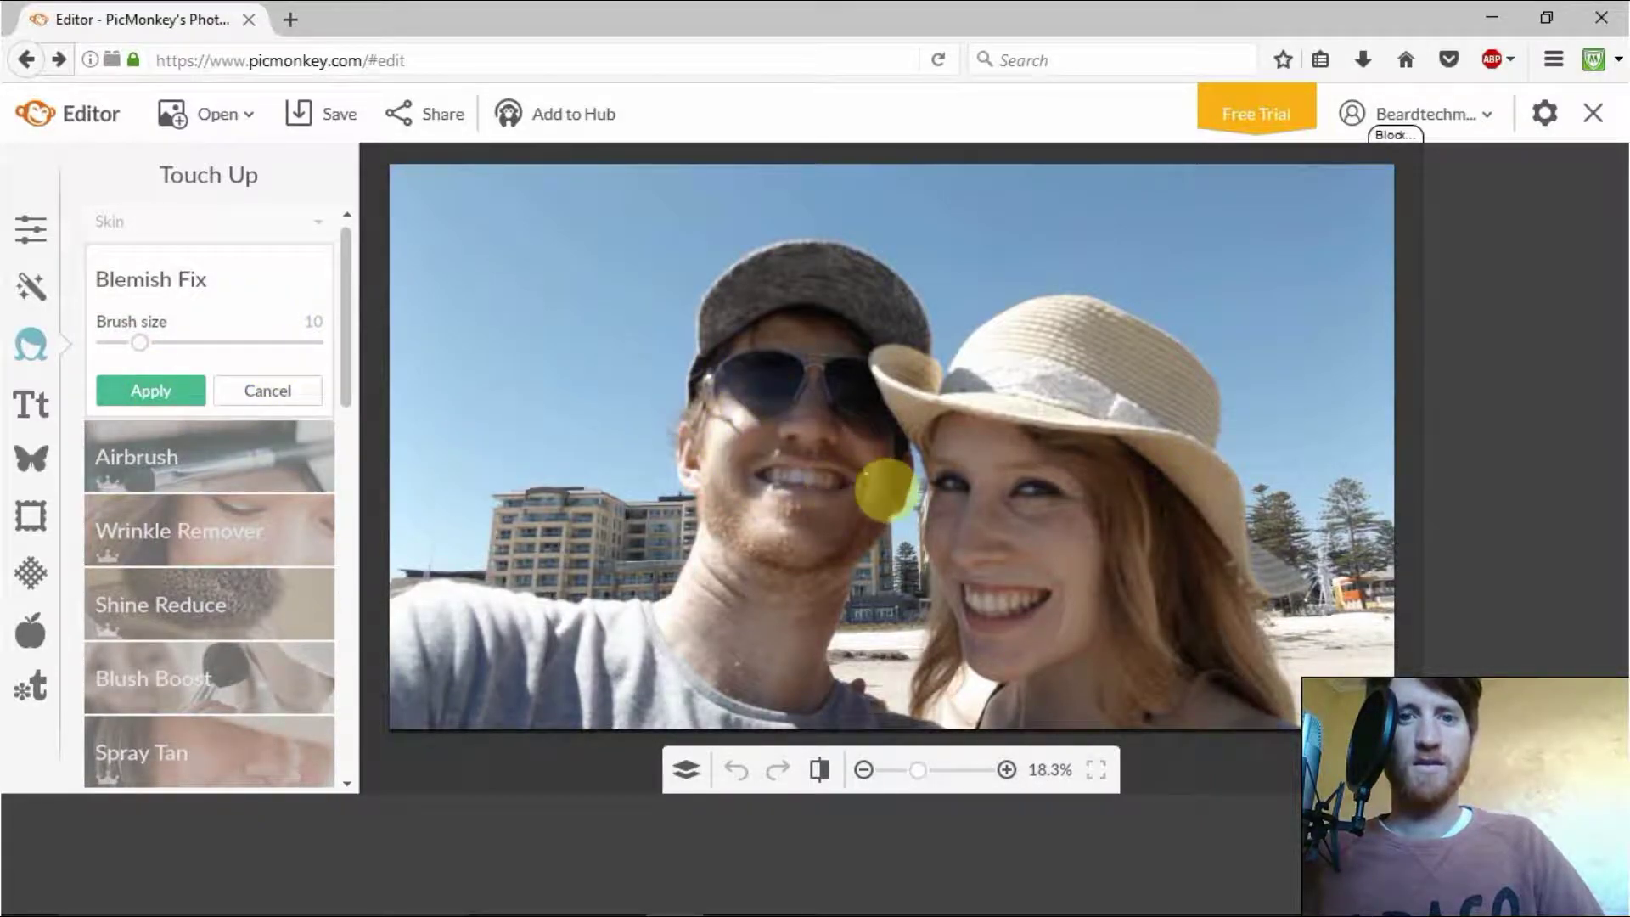
click(745, 682)
click(761, 697)
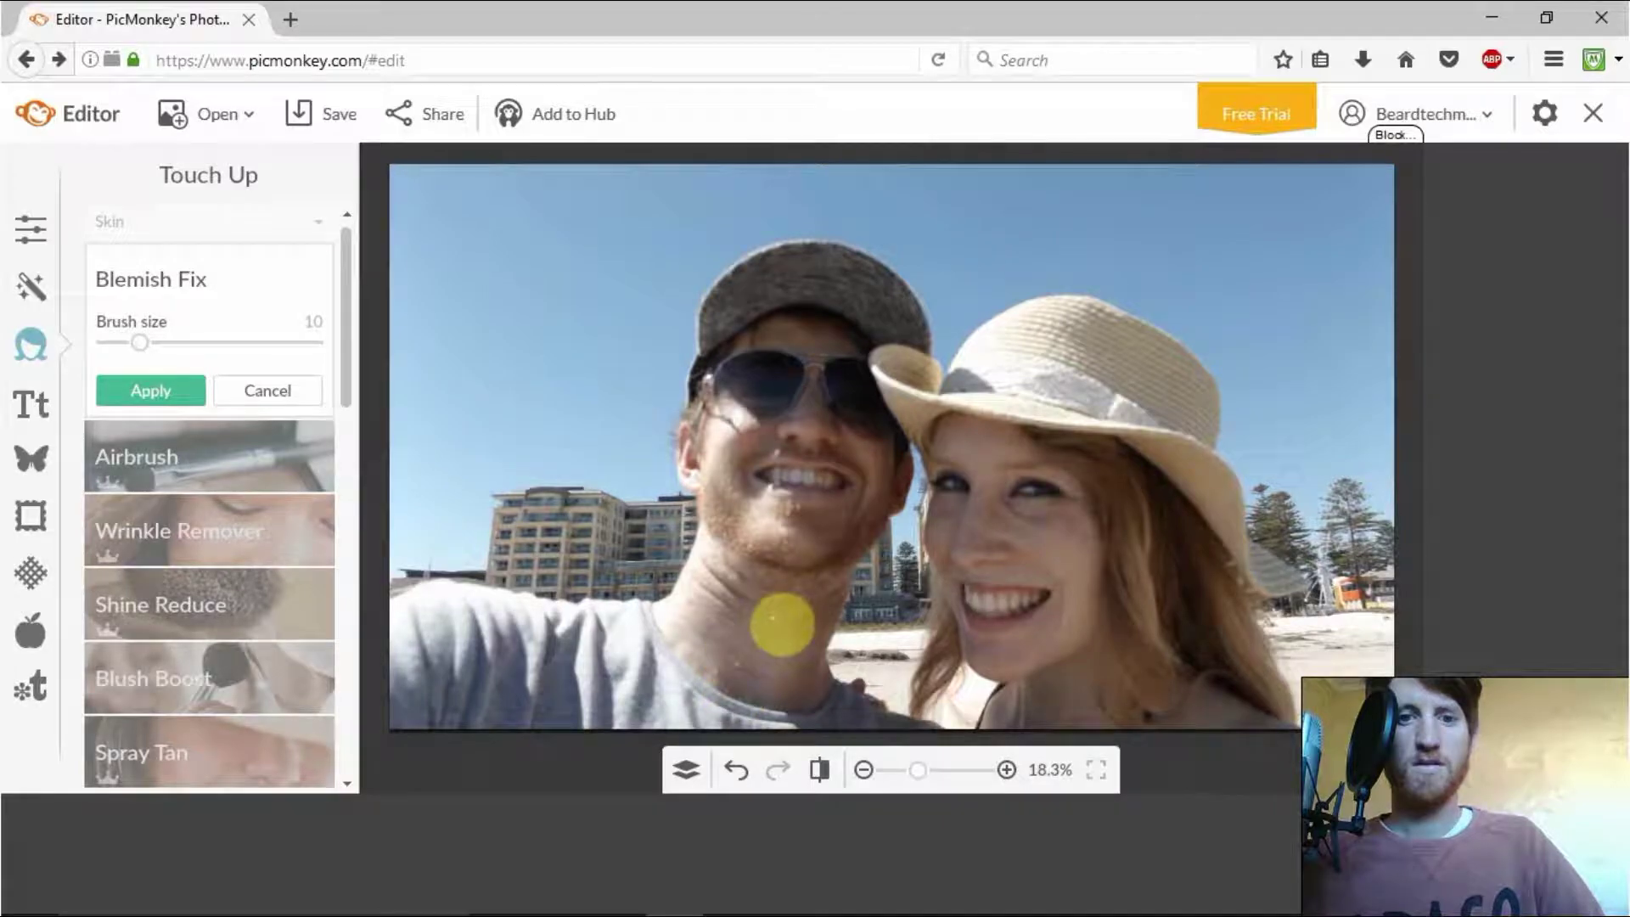
click(770, 543)
click(747, 473)
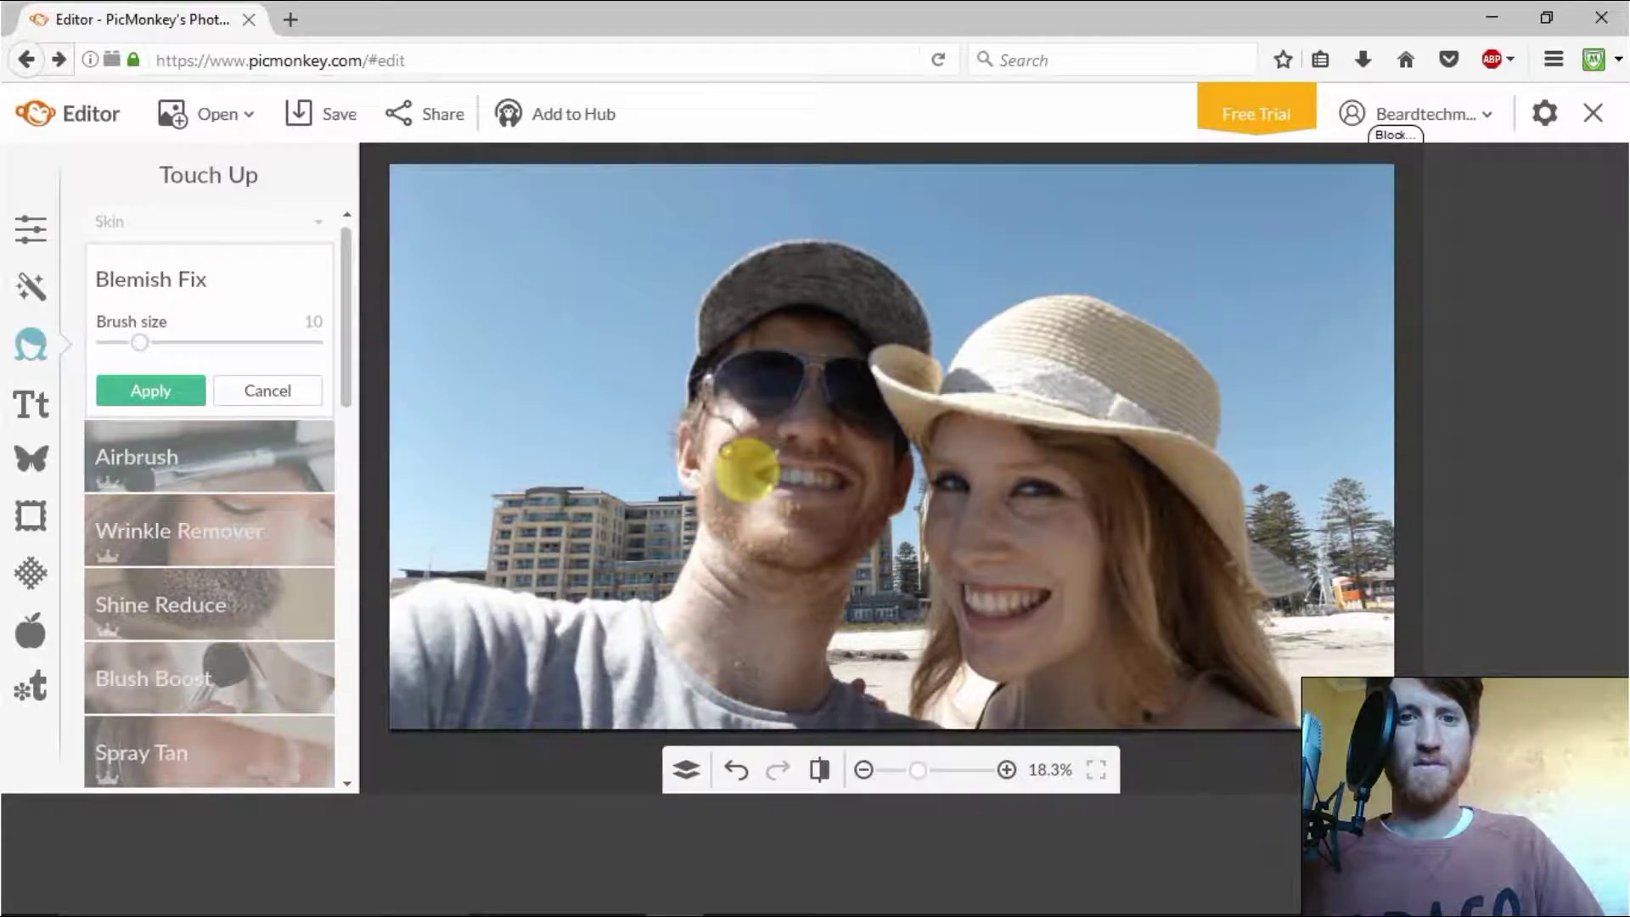
click(1005, 769)
click(1005, 769)
click(1005, 769)
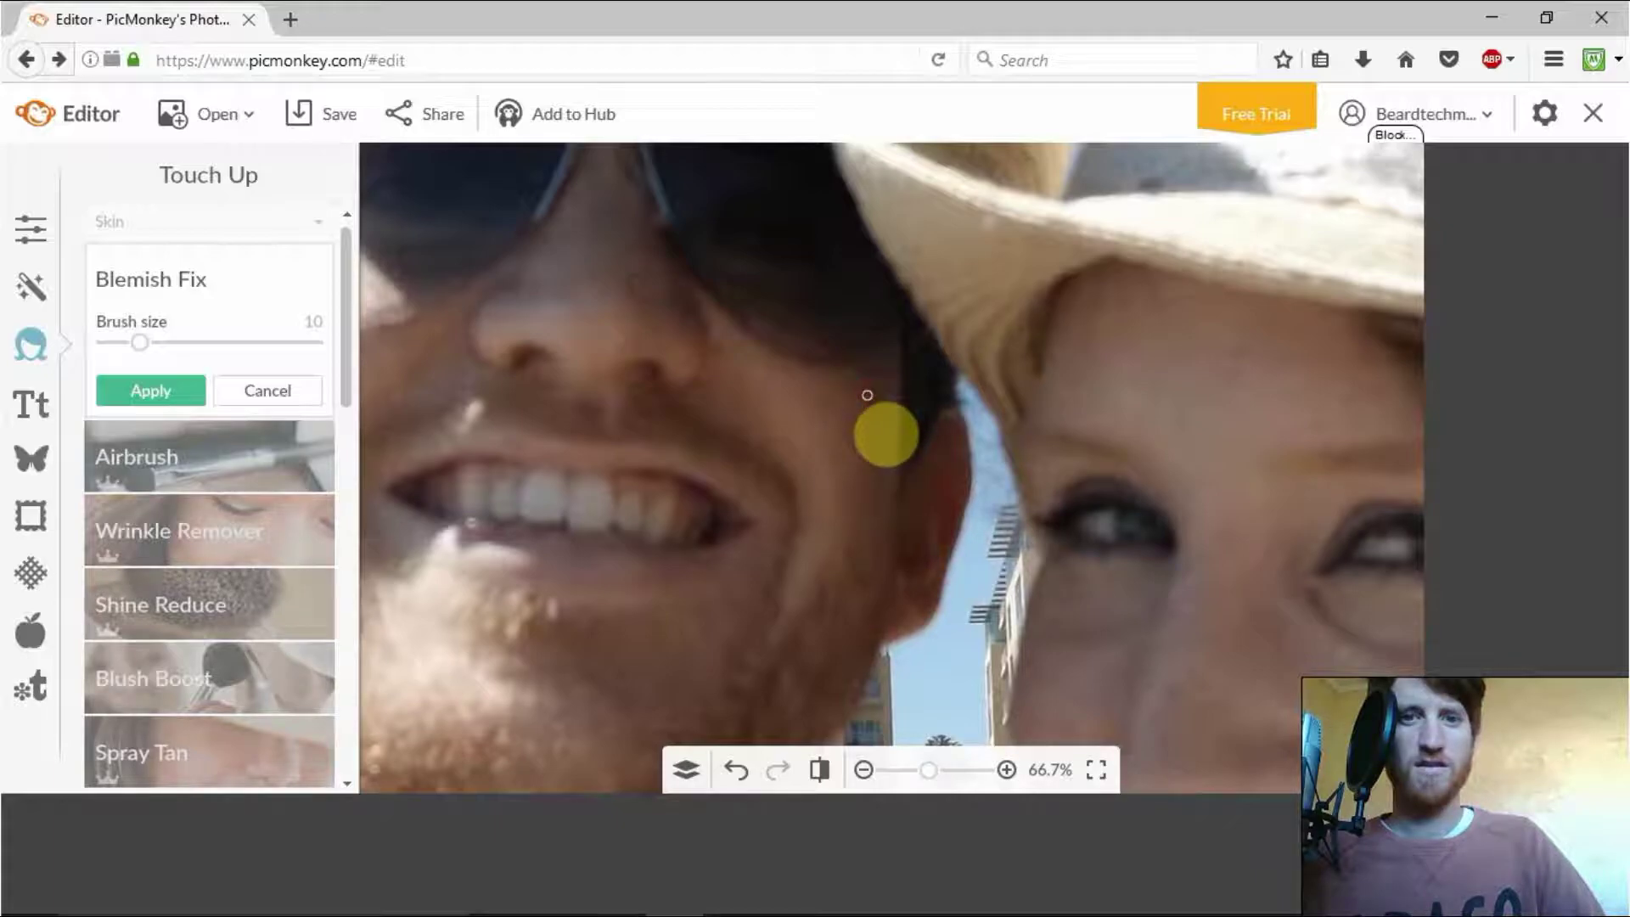
click(162, 389)
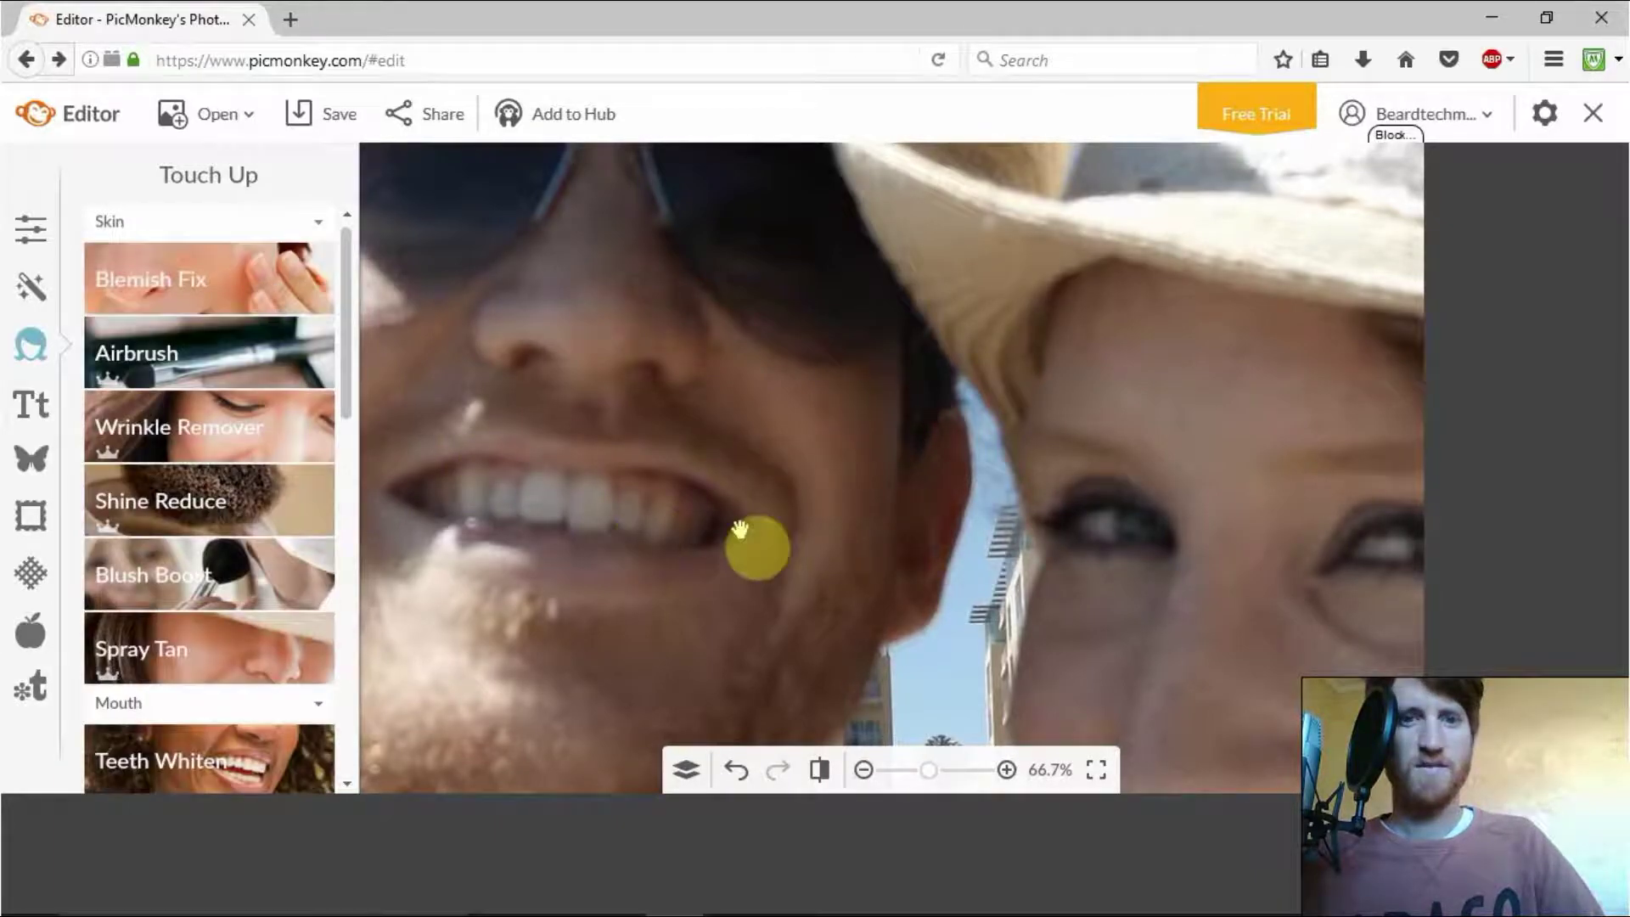
- Whiten the man's teeth with Teeth Whiten and apply the change
drag(345, 344, 345, 404)
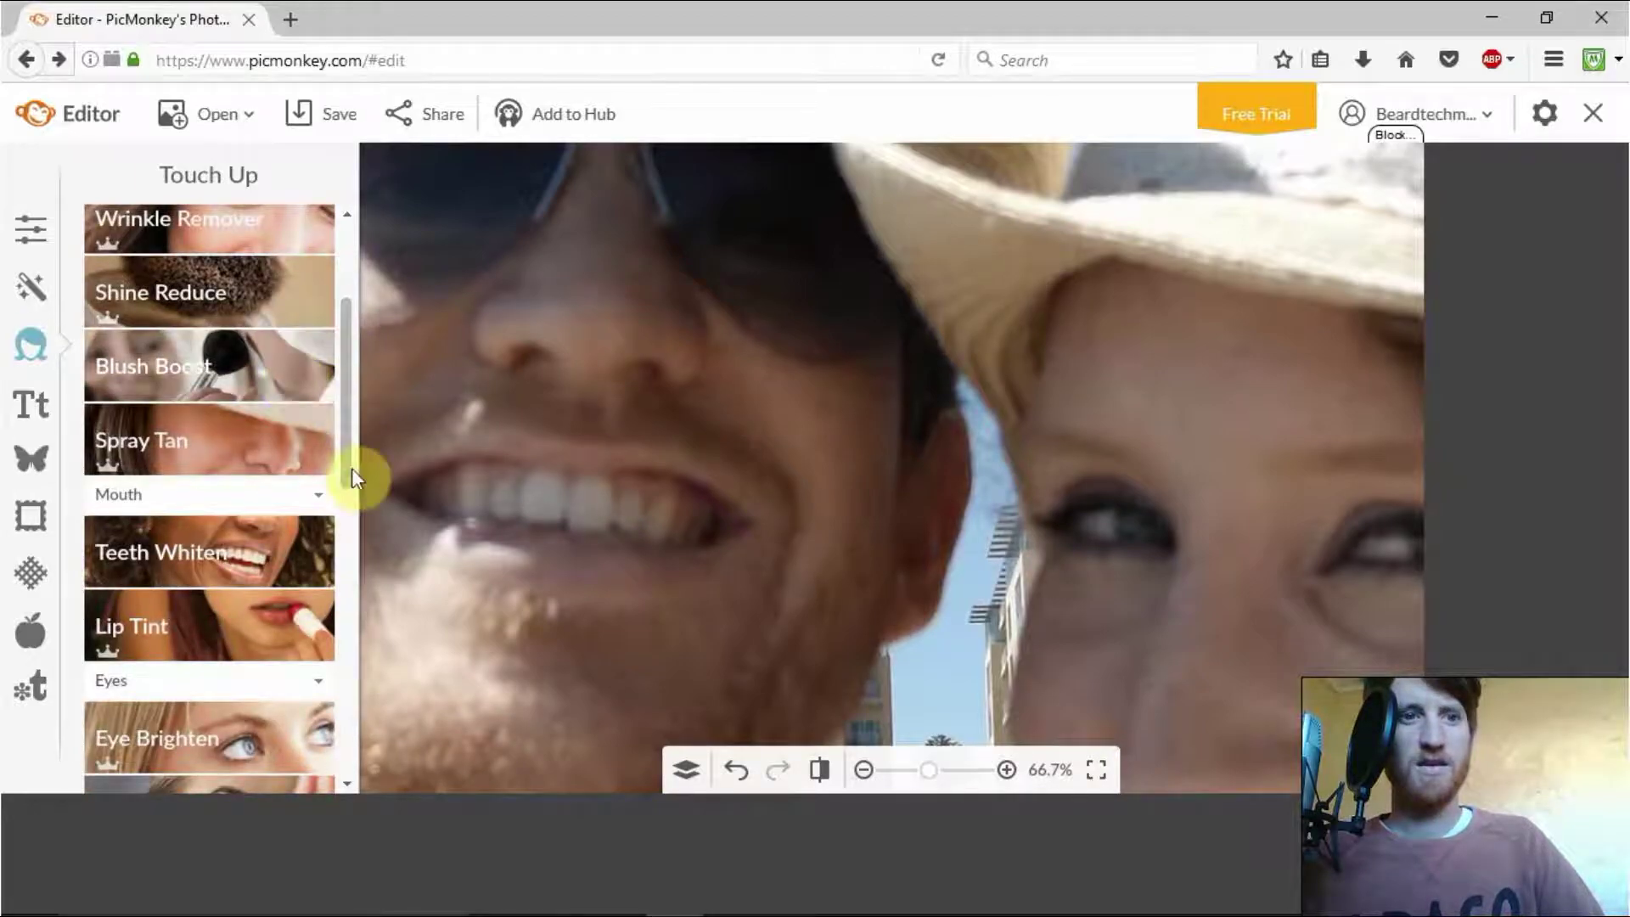
drag(348, 393, 348, 431)
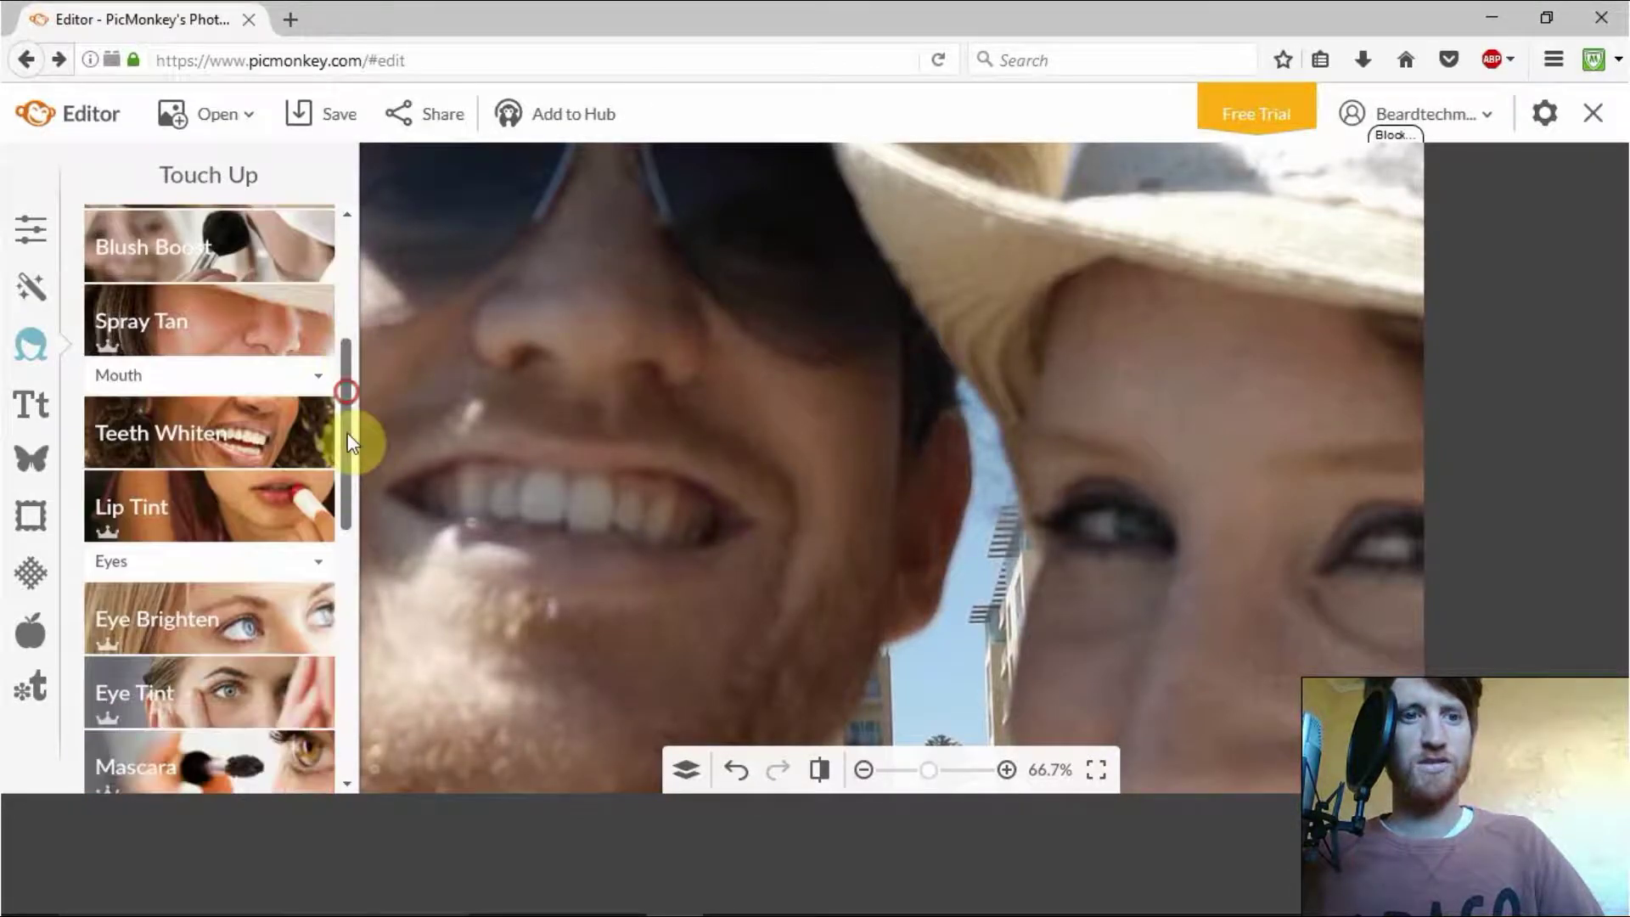
click(229, 424)
mouse_move(555, 551)
mouse_down()
mouse_move(548, 497)
mouse_move(692, 527)
mouse_move(684, 557)
mouse_move(450, 497)
mouse_move(510, 577)
mouse_up()
click(201, 593)
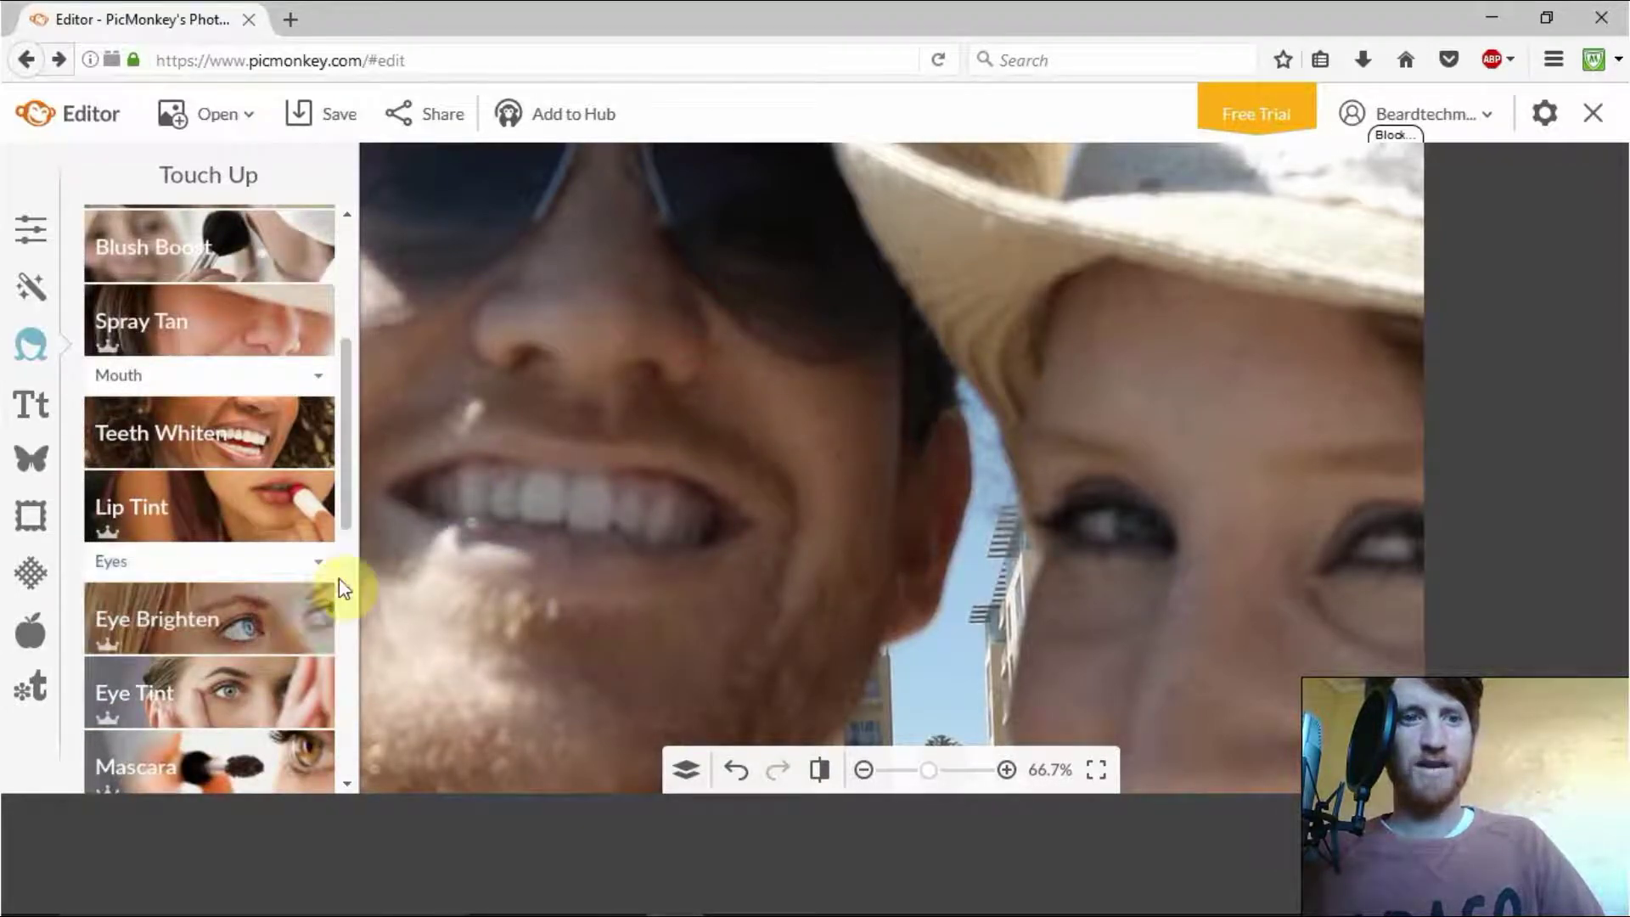
- Look through the remaining Touch Up tools for the eyes and body
mouse_move(345, 436)
mouse_down()
mouse_move(322, 703)
mouse_move(329, 640)
mouse_move(303, 582)
mouse_up()
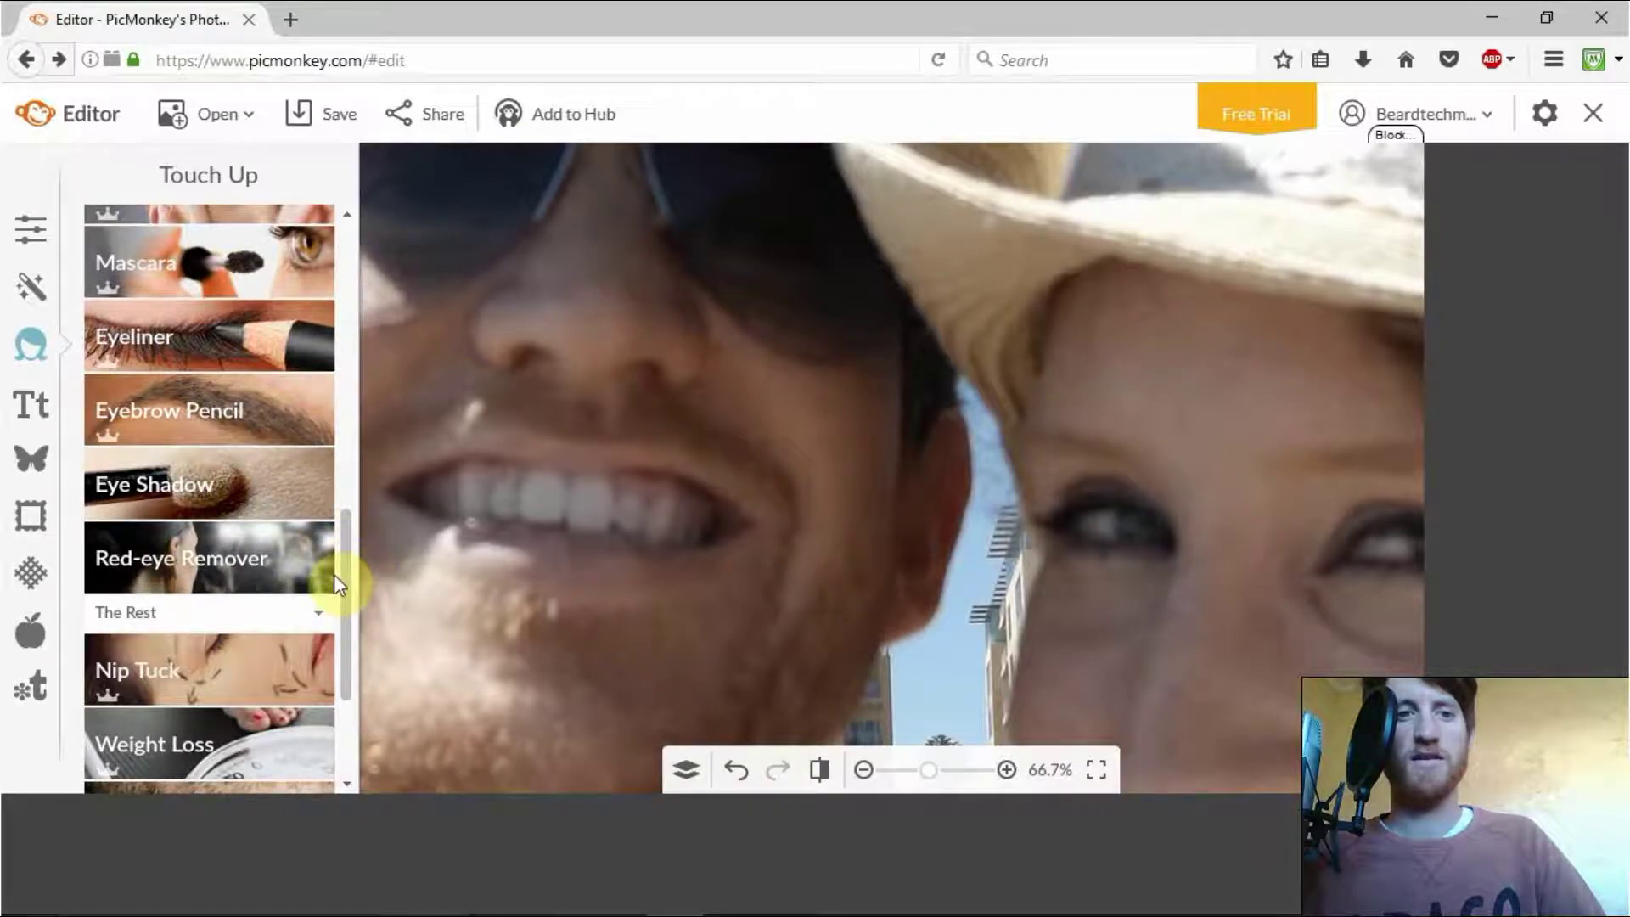
mouse_move(348, 577)
mouse_down()
mouse_move(337, 352)
mouse_move(272, 291)
mouse_up()
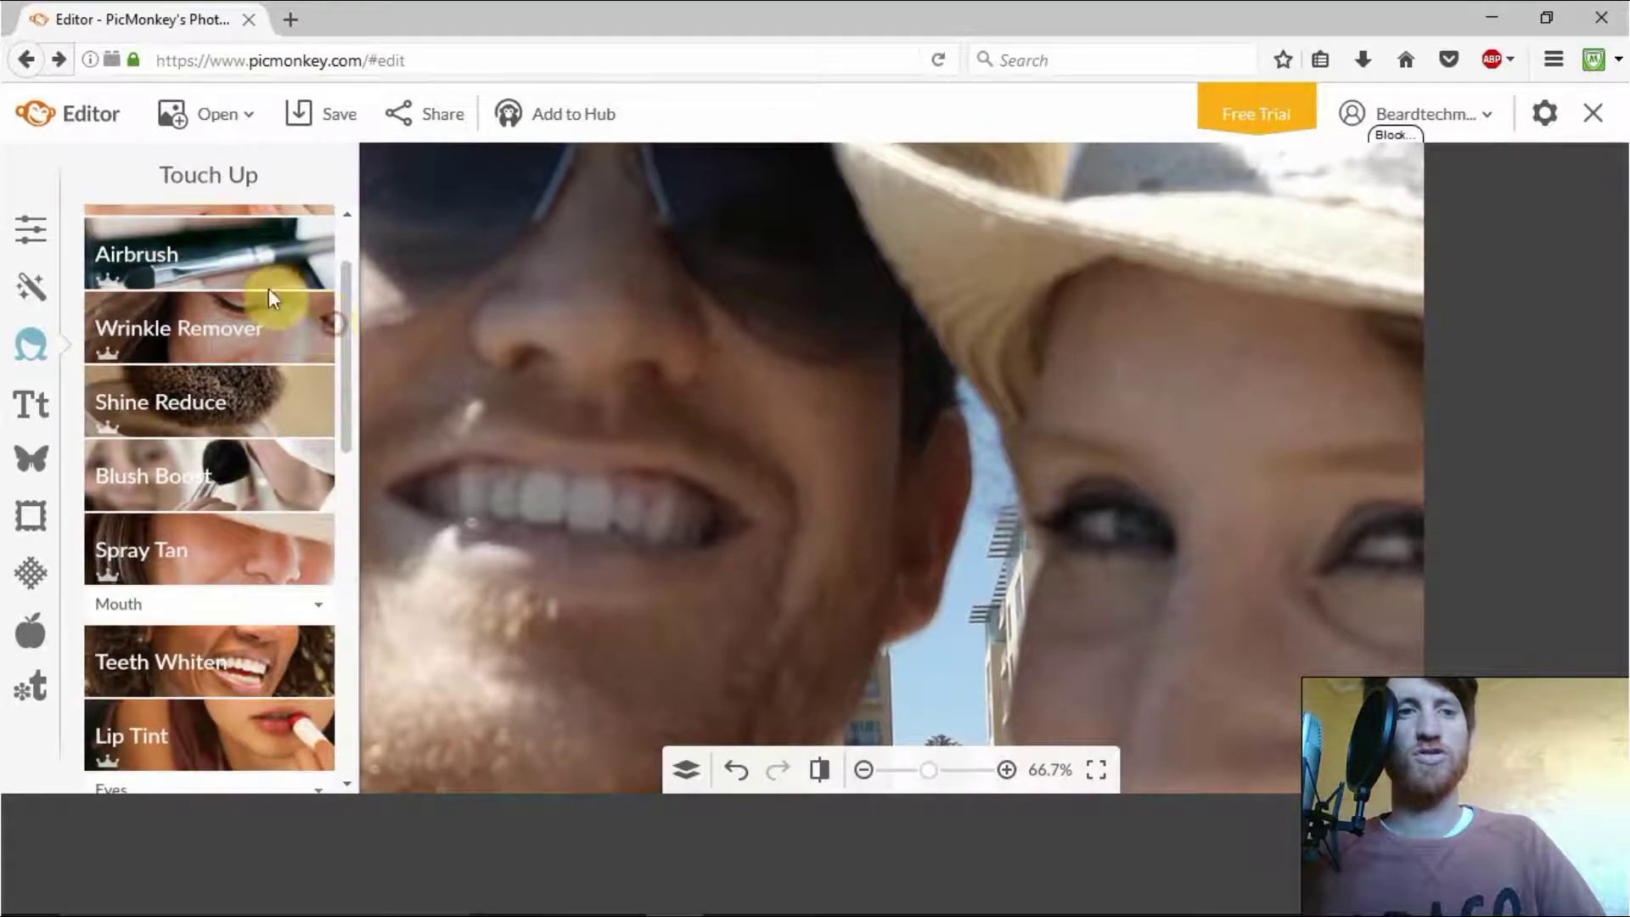
click(864, 770)
click(863, 770)
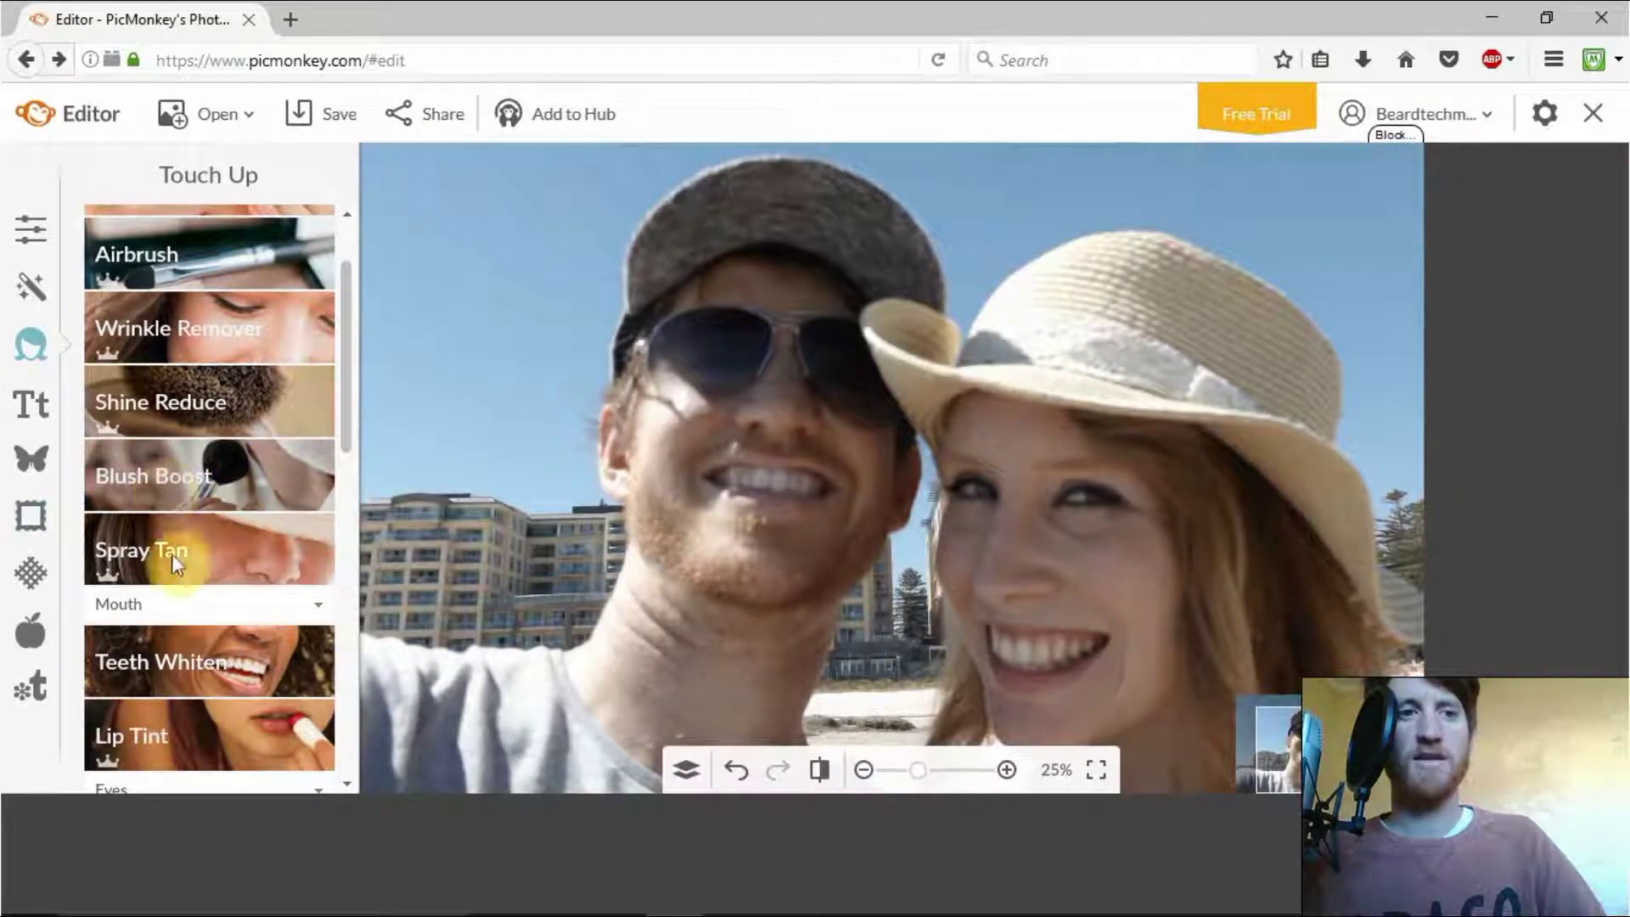
- Try sharpening the couple's photo with sharpness 26 and clarity 33%
click(24, 285)
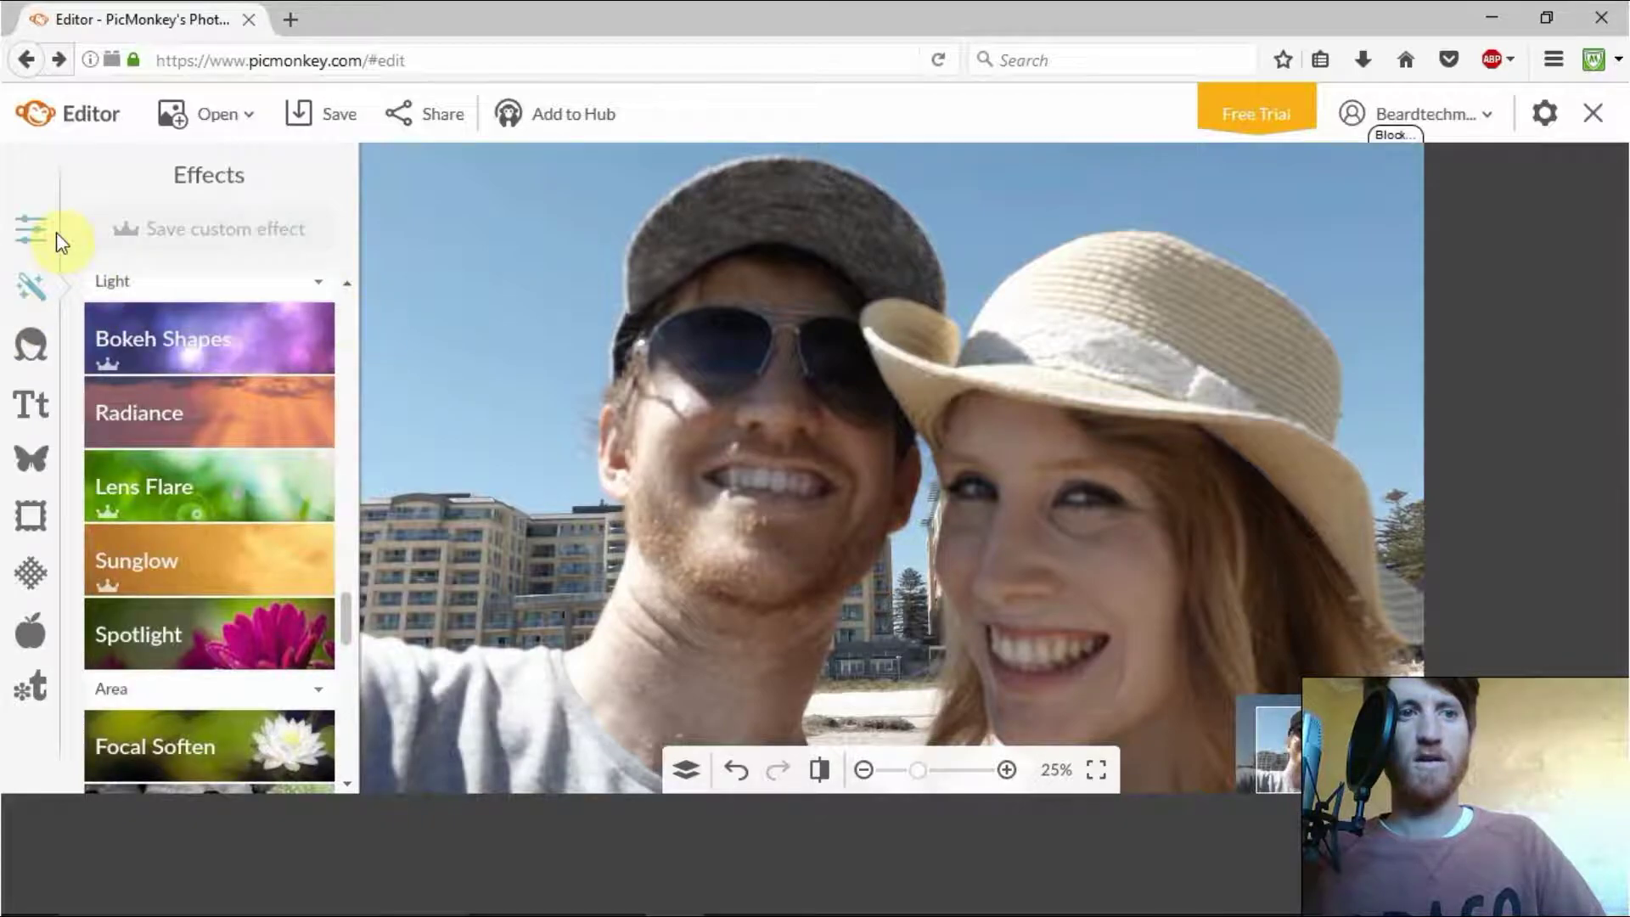
click(25, 231)
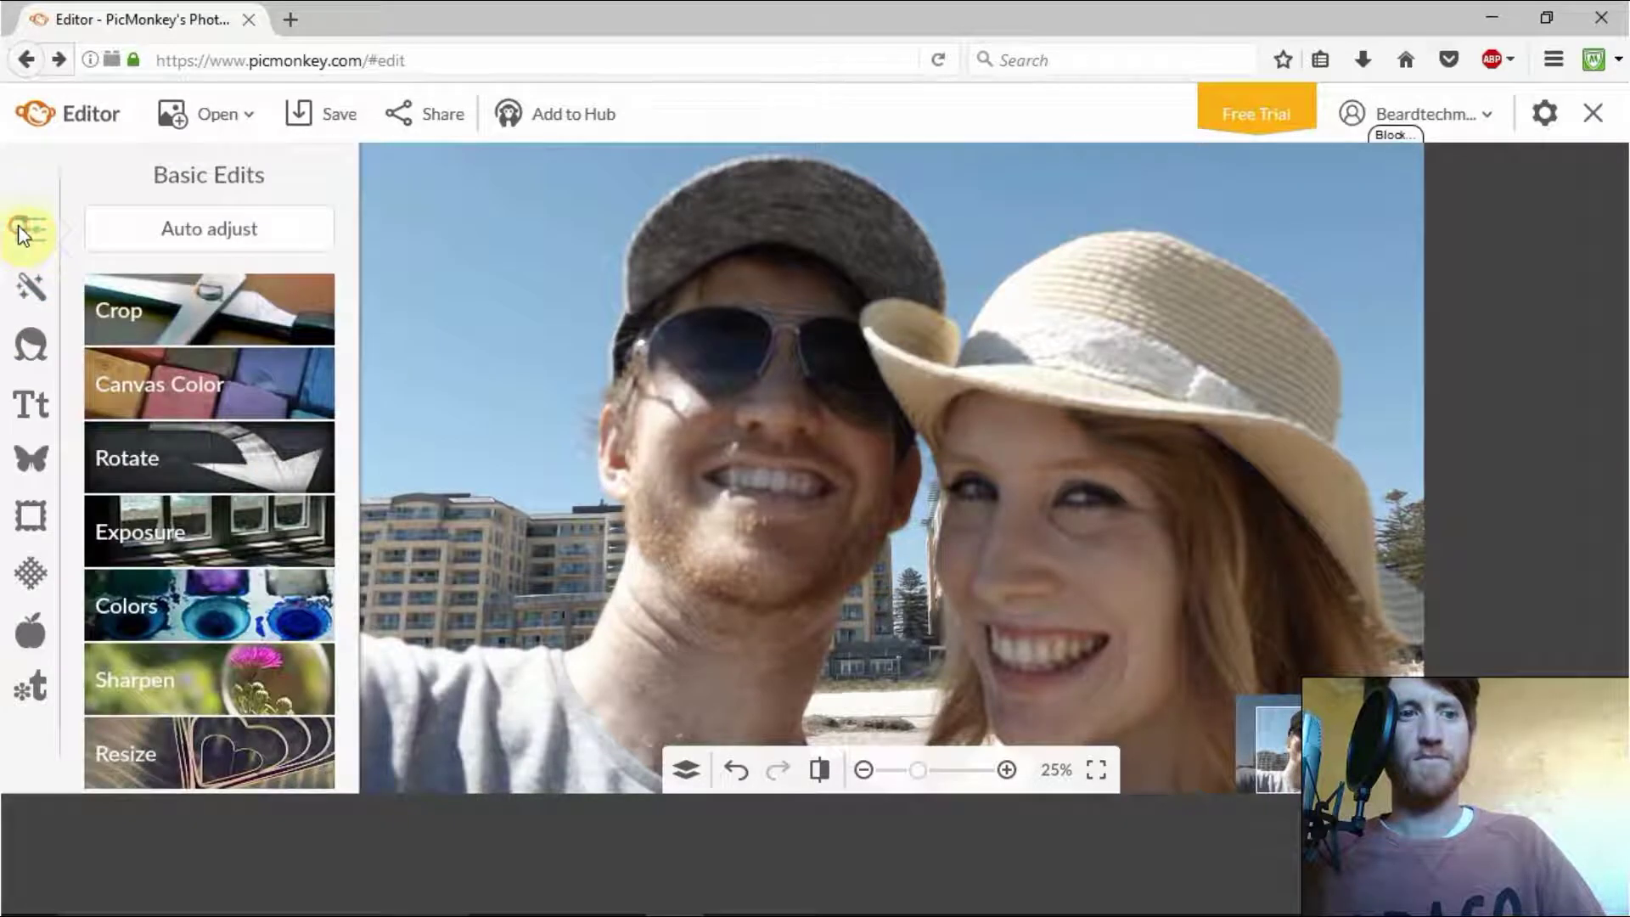
click(224, 679)
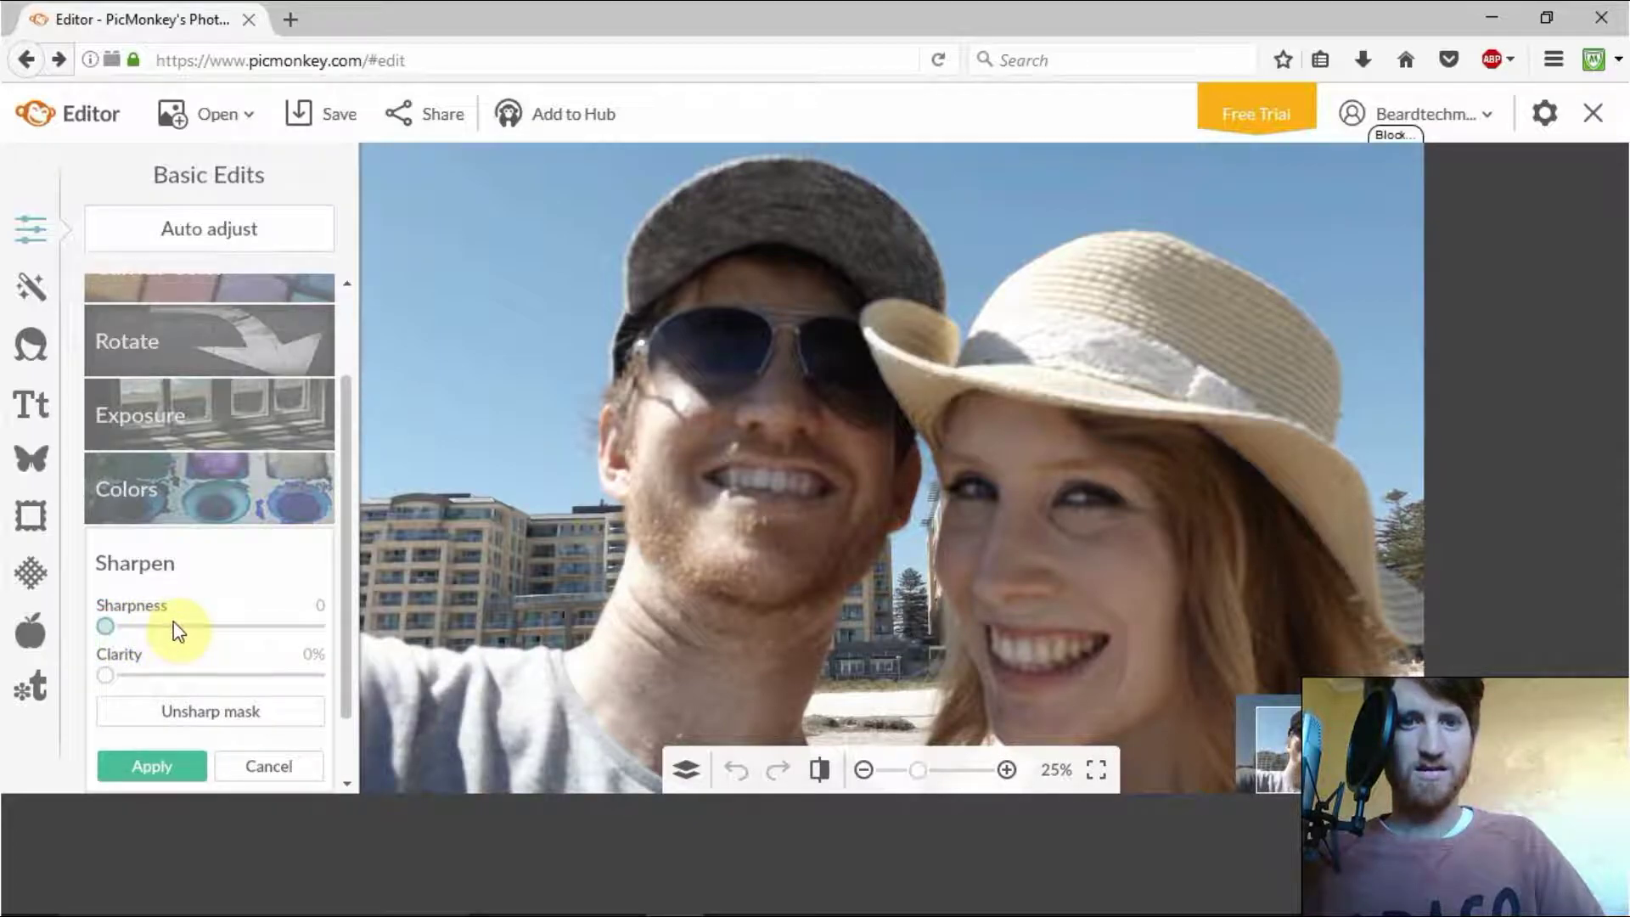
click(140, 626)
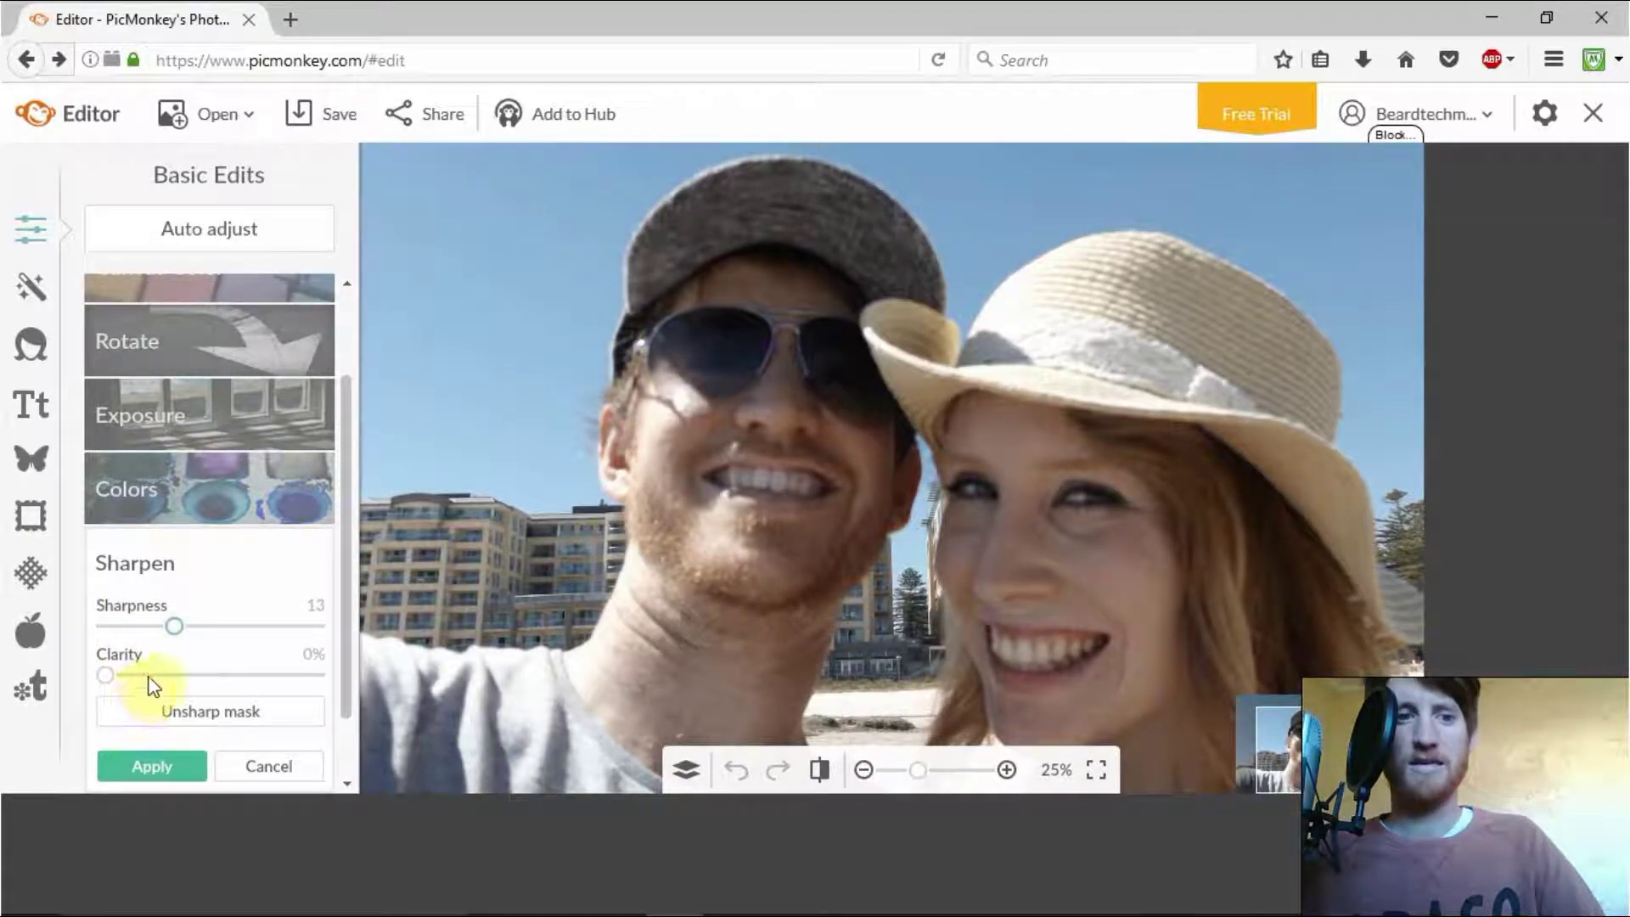
drag(171, 629, 244, 628)
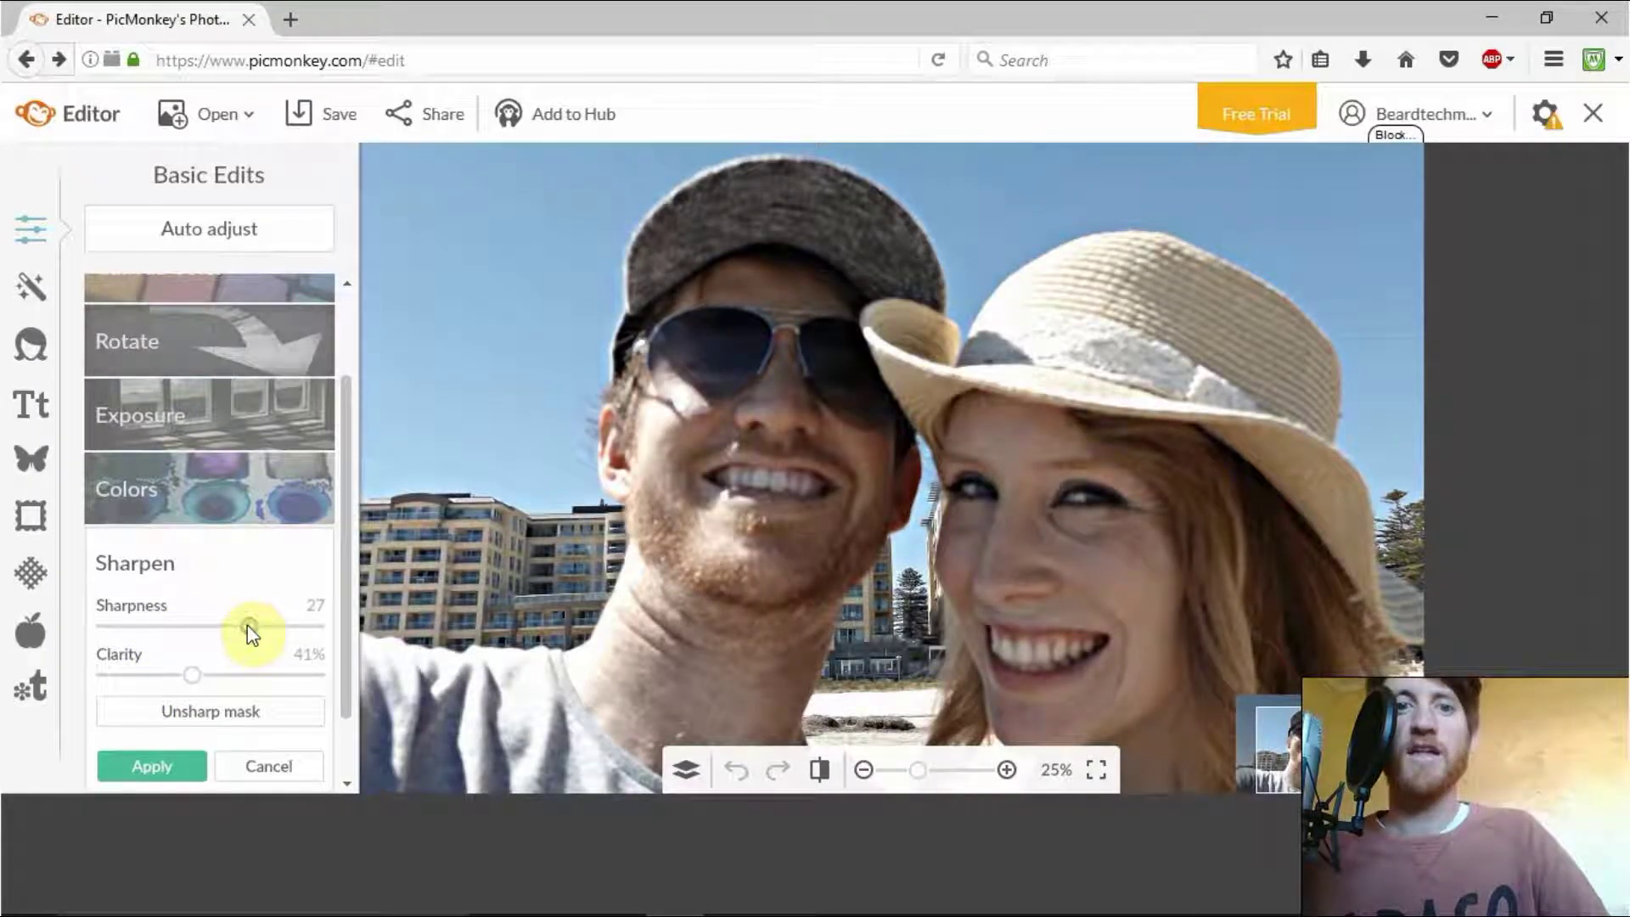
mouse_move(195, 677)
mouse_down()
mouse_move(152, 679)
mouse_move(175, 676)
mouse_up()
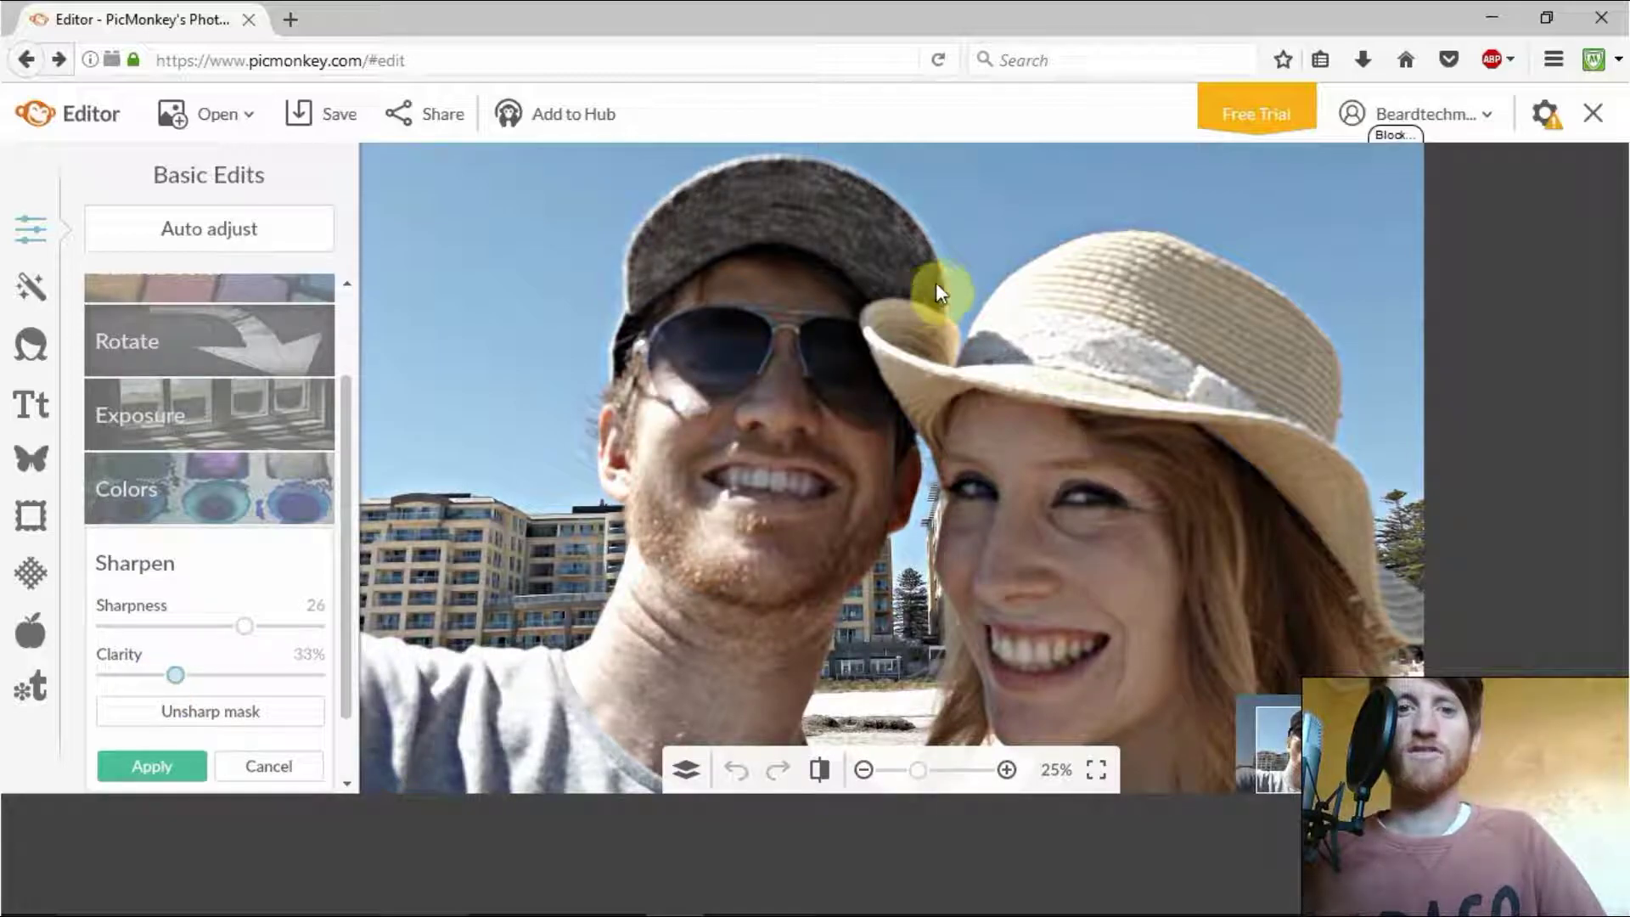
click(271, 764)
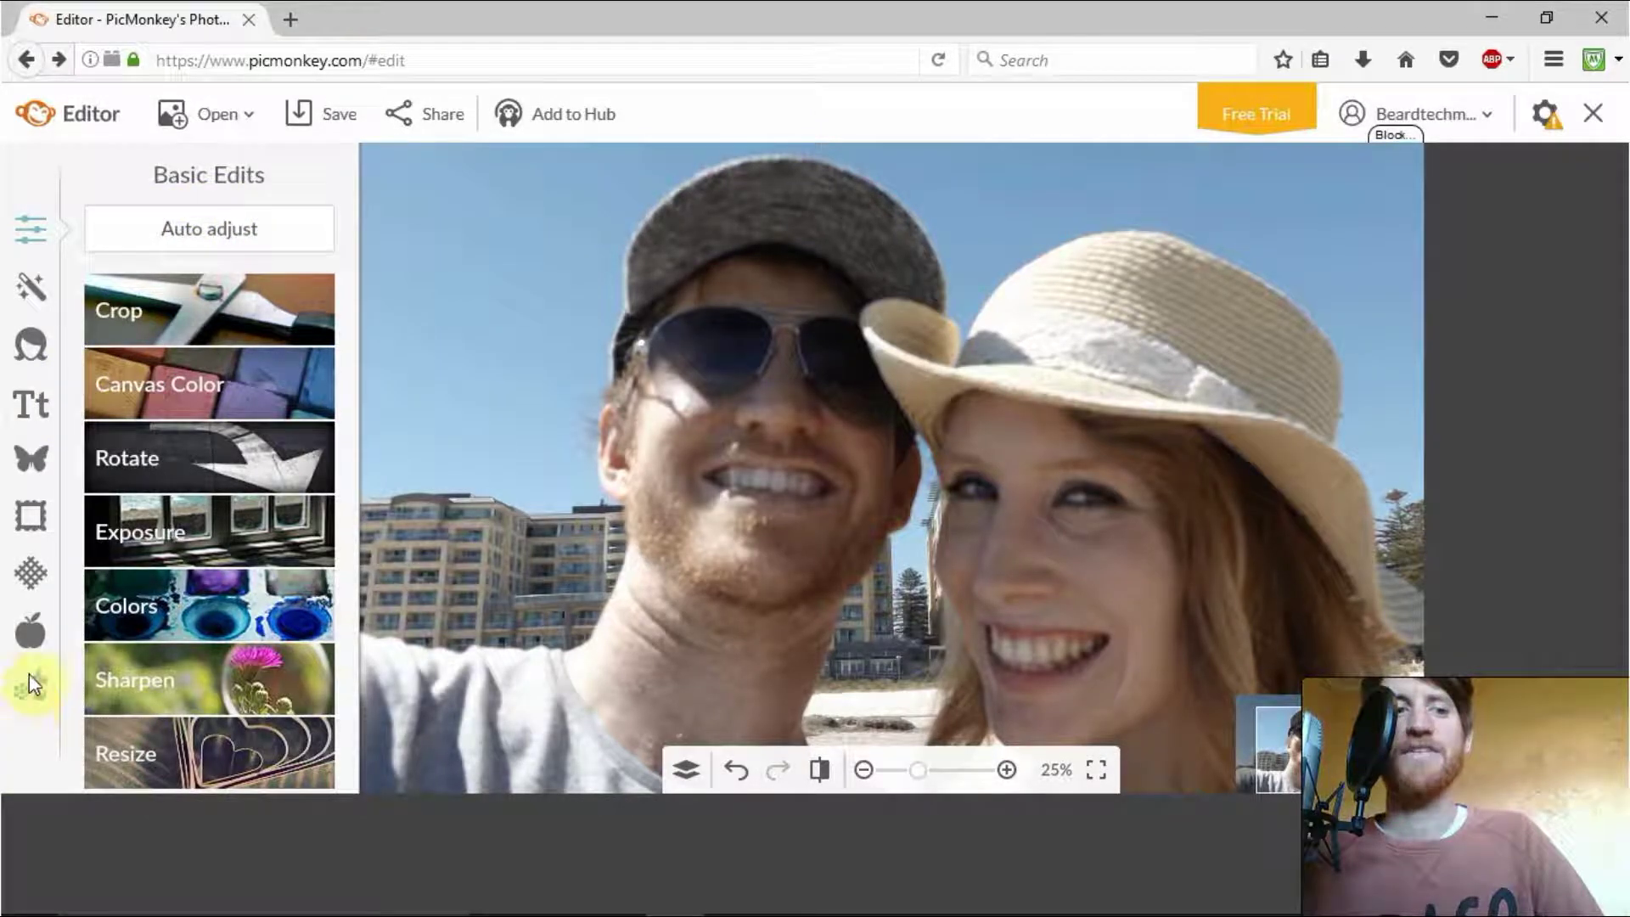
- Look through the available textures, from Space and Burst down to Papyrus and Paint
click(29, 568)
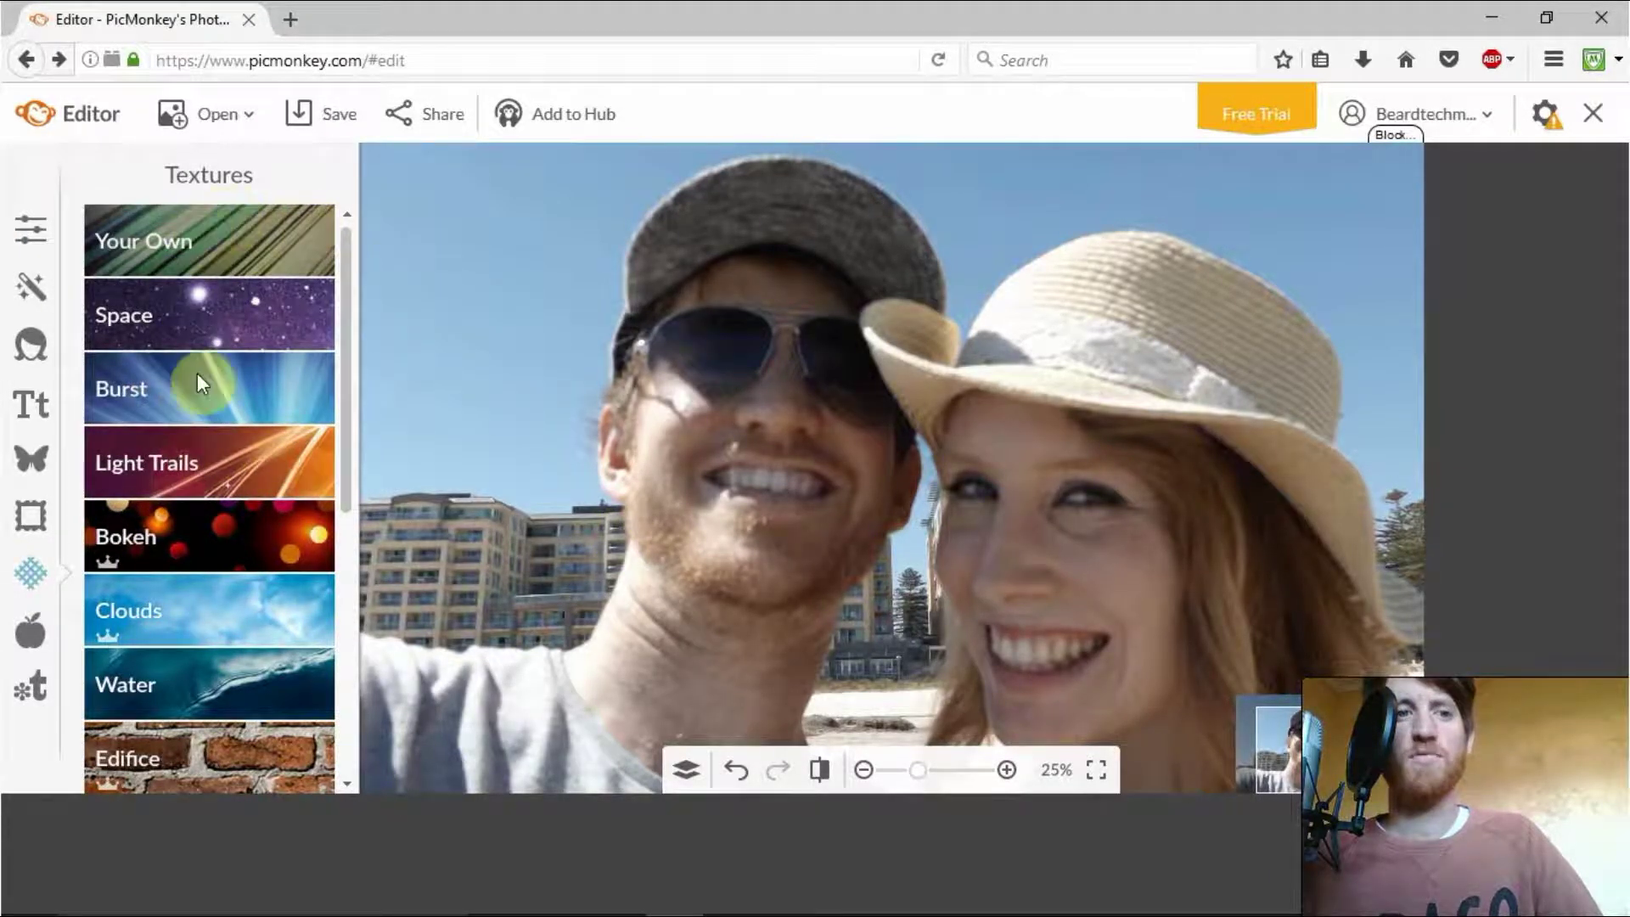
drag(345, 345, 344, 551)
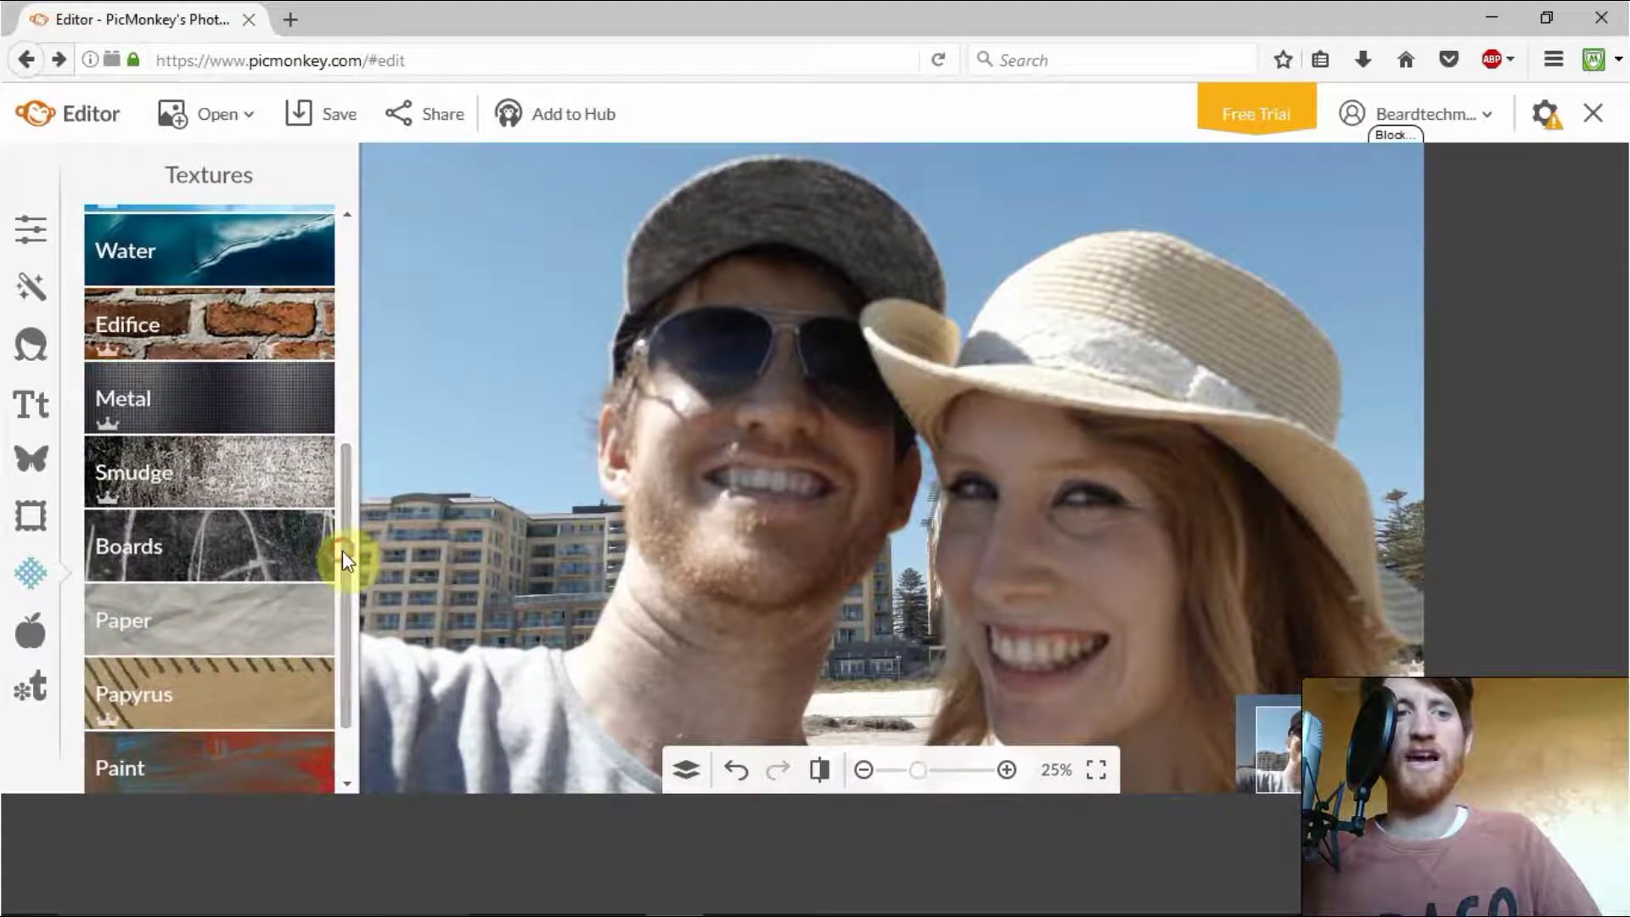
click(48, 527)
- Open the Day of the Dead theme and look through its costume effects and overlays
click(28, 629)
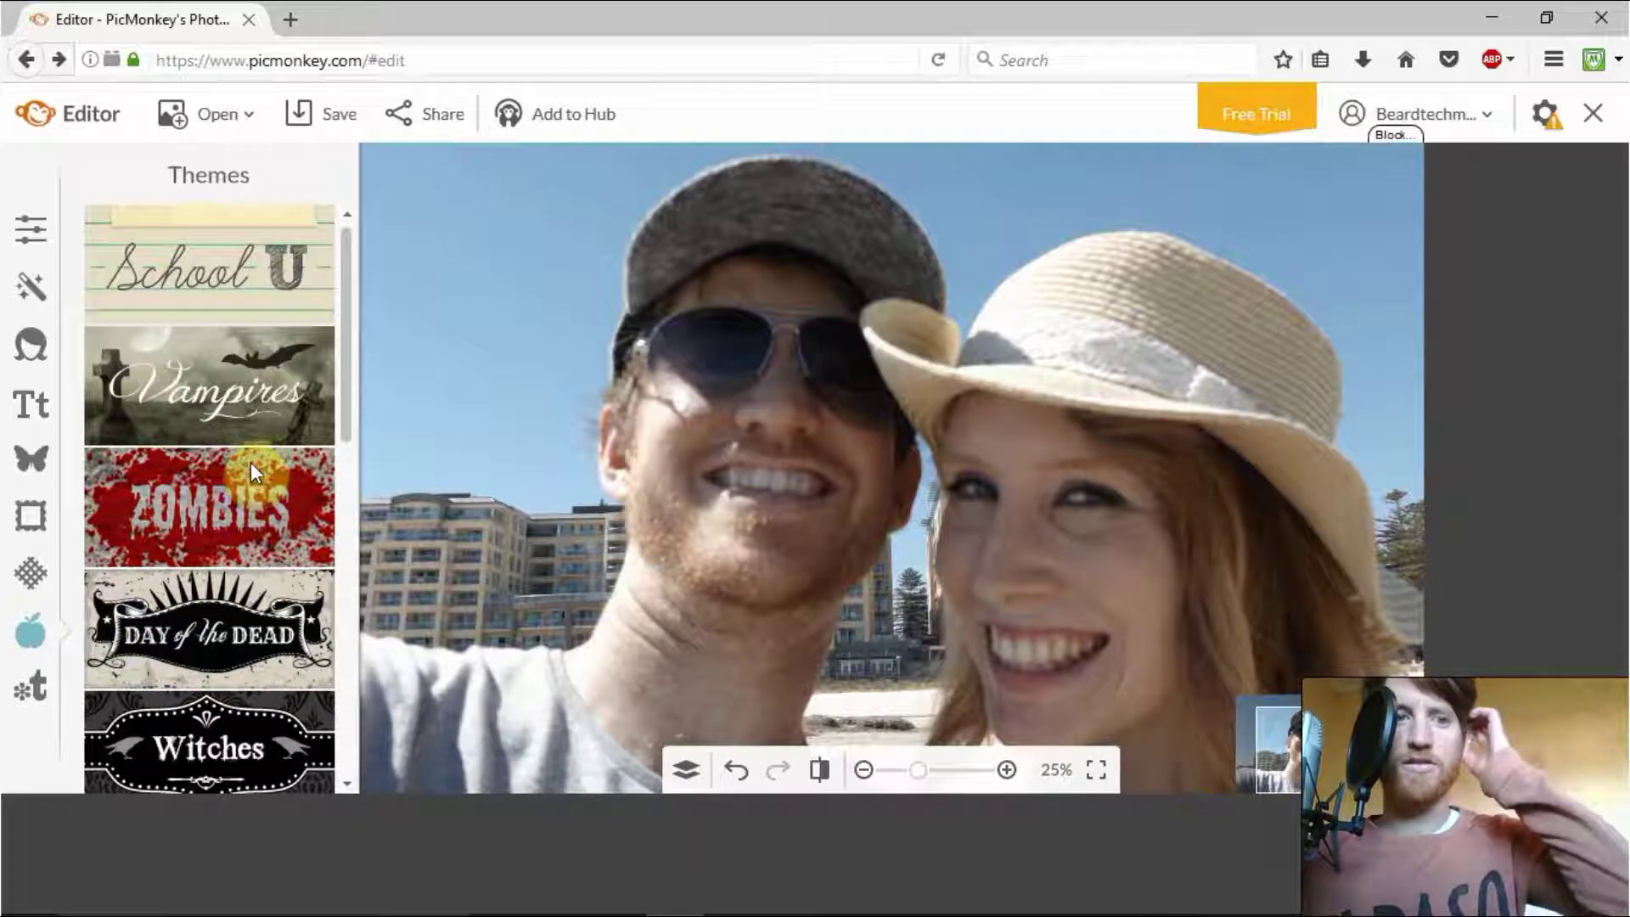
click(264, 620)
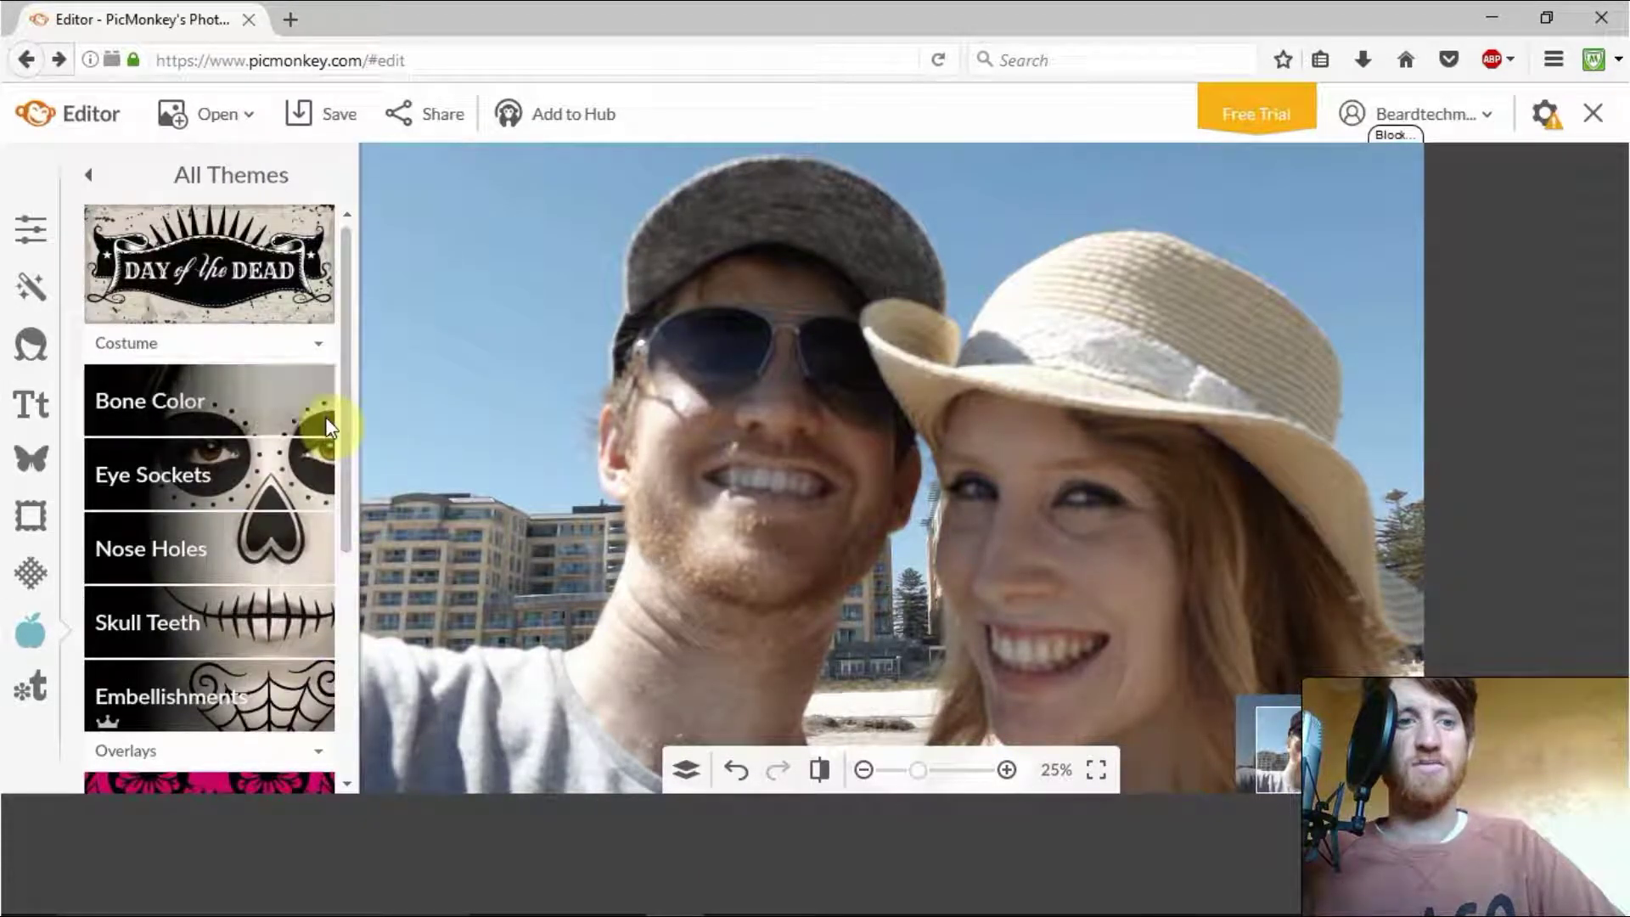
mouse_move(342, 391)
mouse_down()
mouse_move(348, 513)
mouse_move(322, 484)
mouse_move(345, 367)
mouse_move(345, 421)
mouse_up()
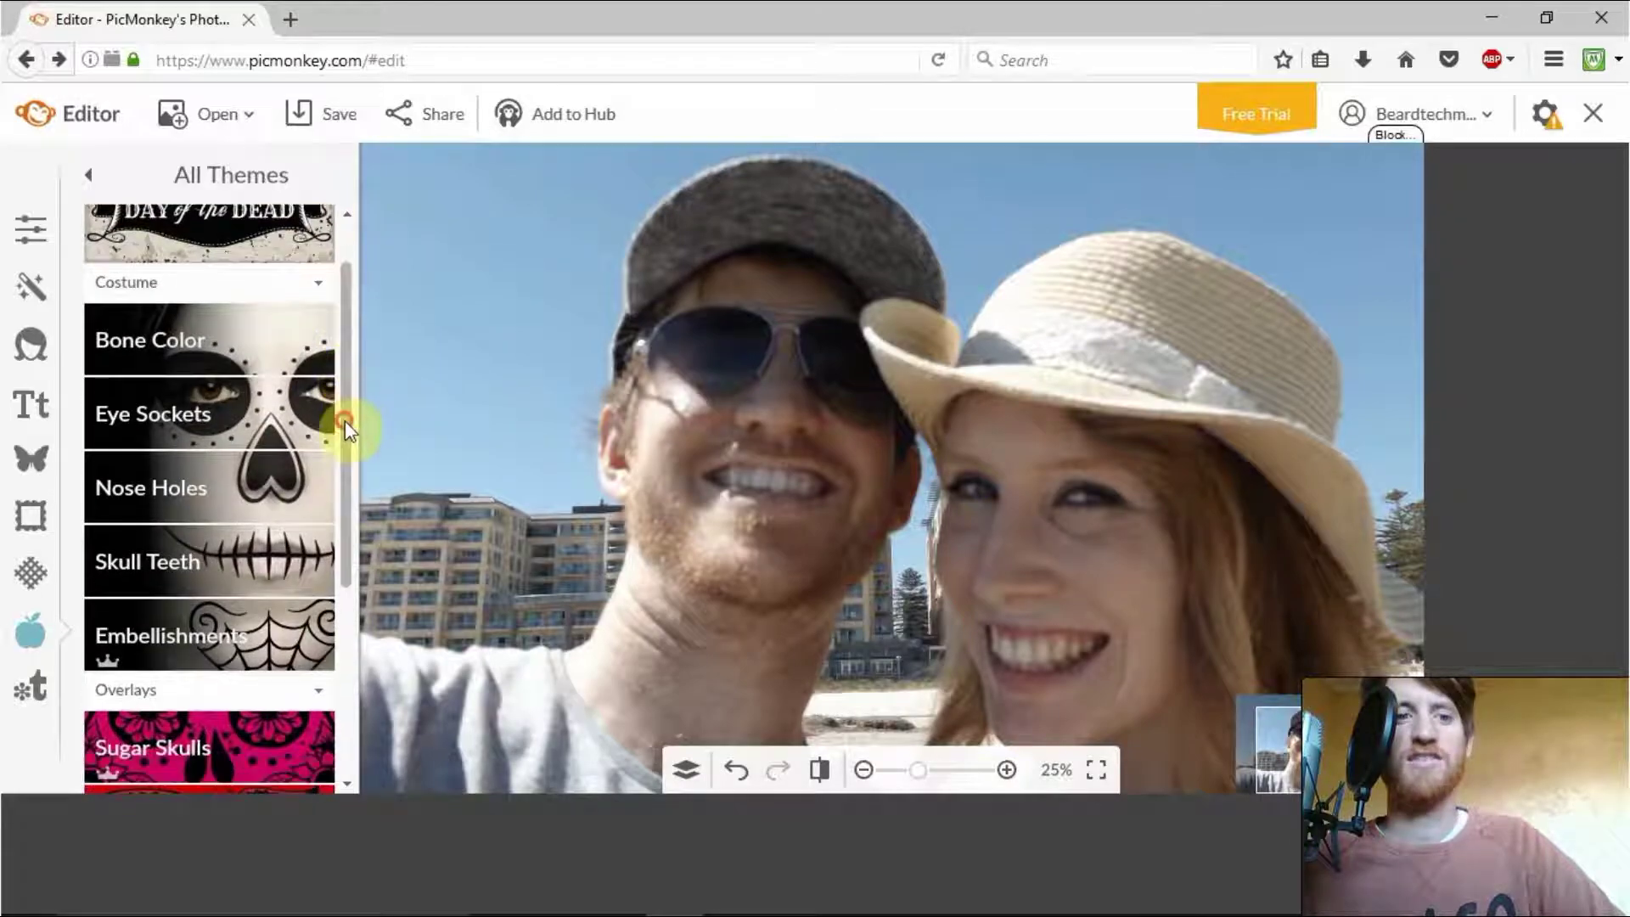
- Try the first basic Eye Sockets overlay on the man's sunglasses lens nearest the woman, and delete it
click(258, 406)
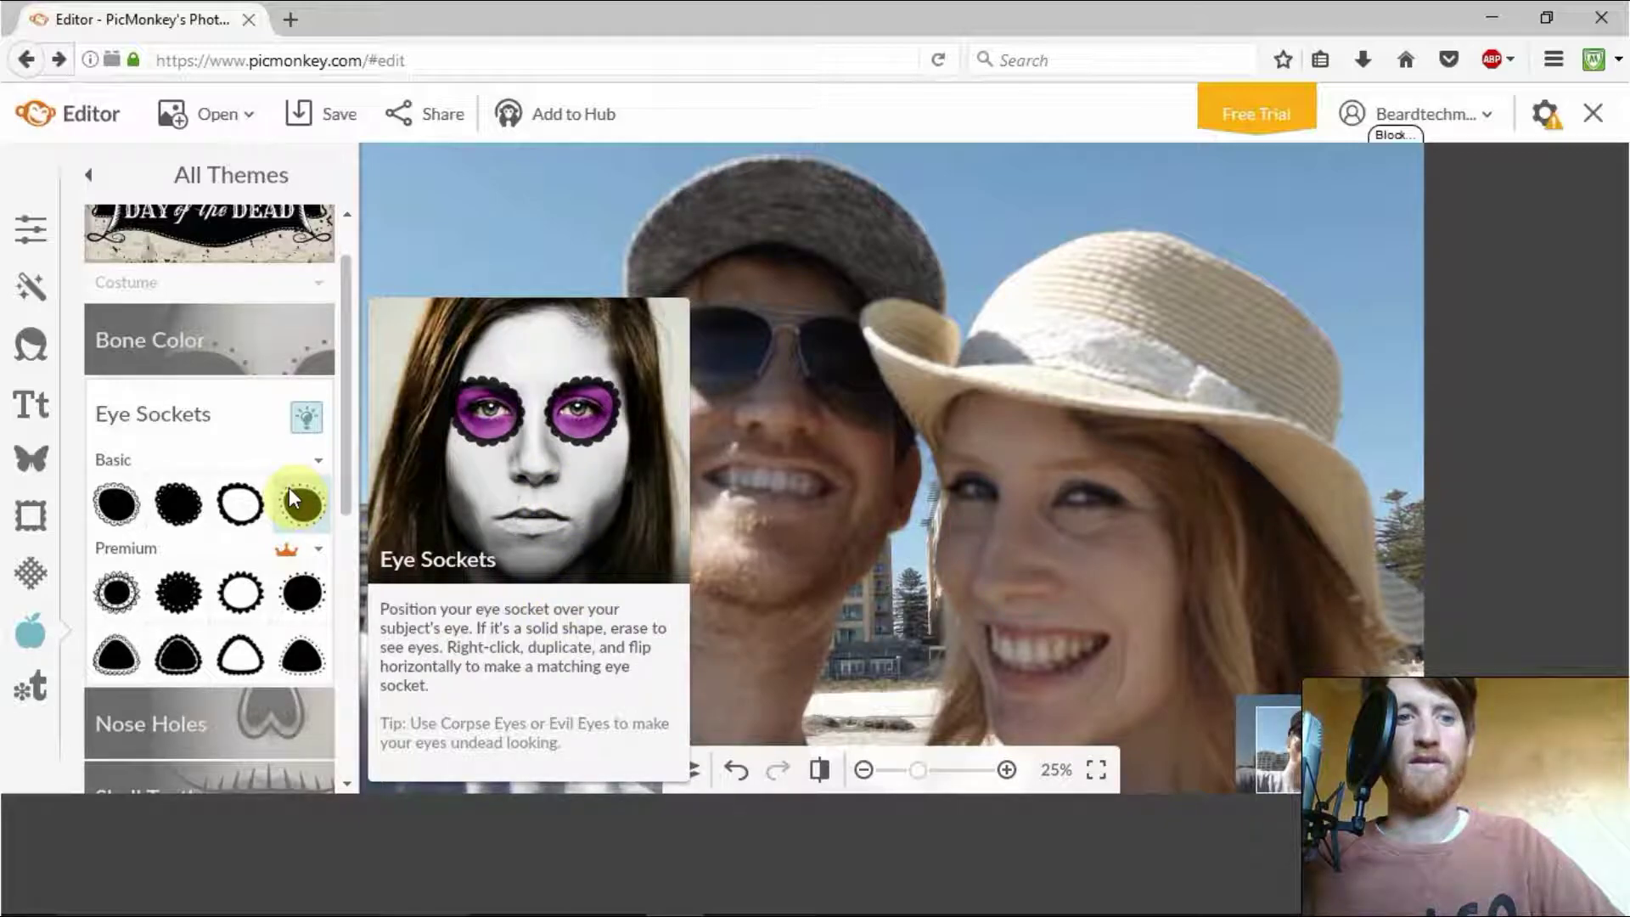
click(670, 318)
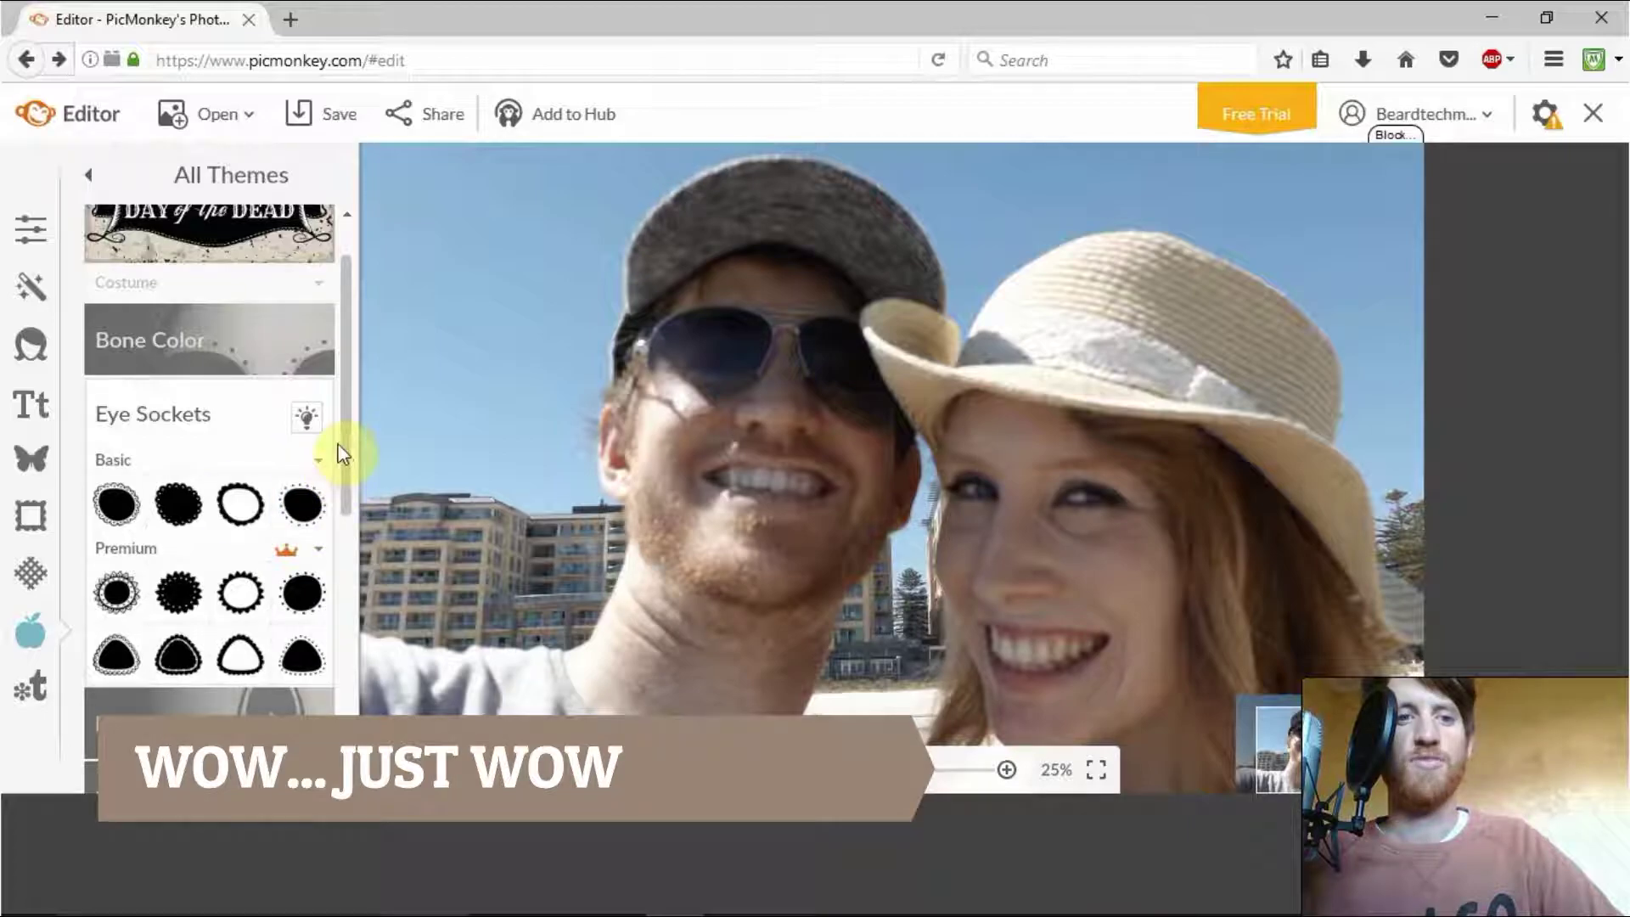
click(104, 502)
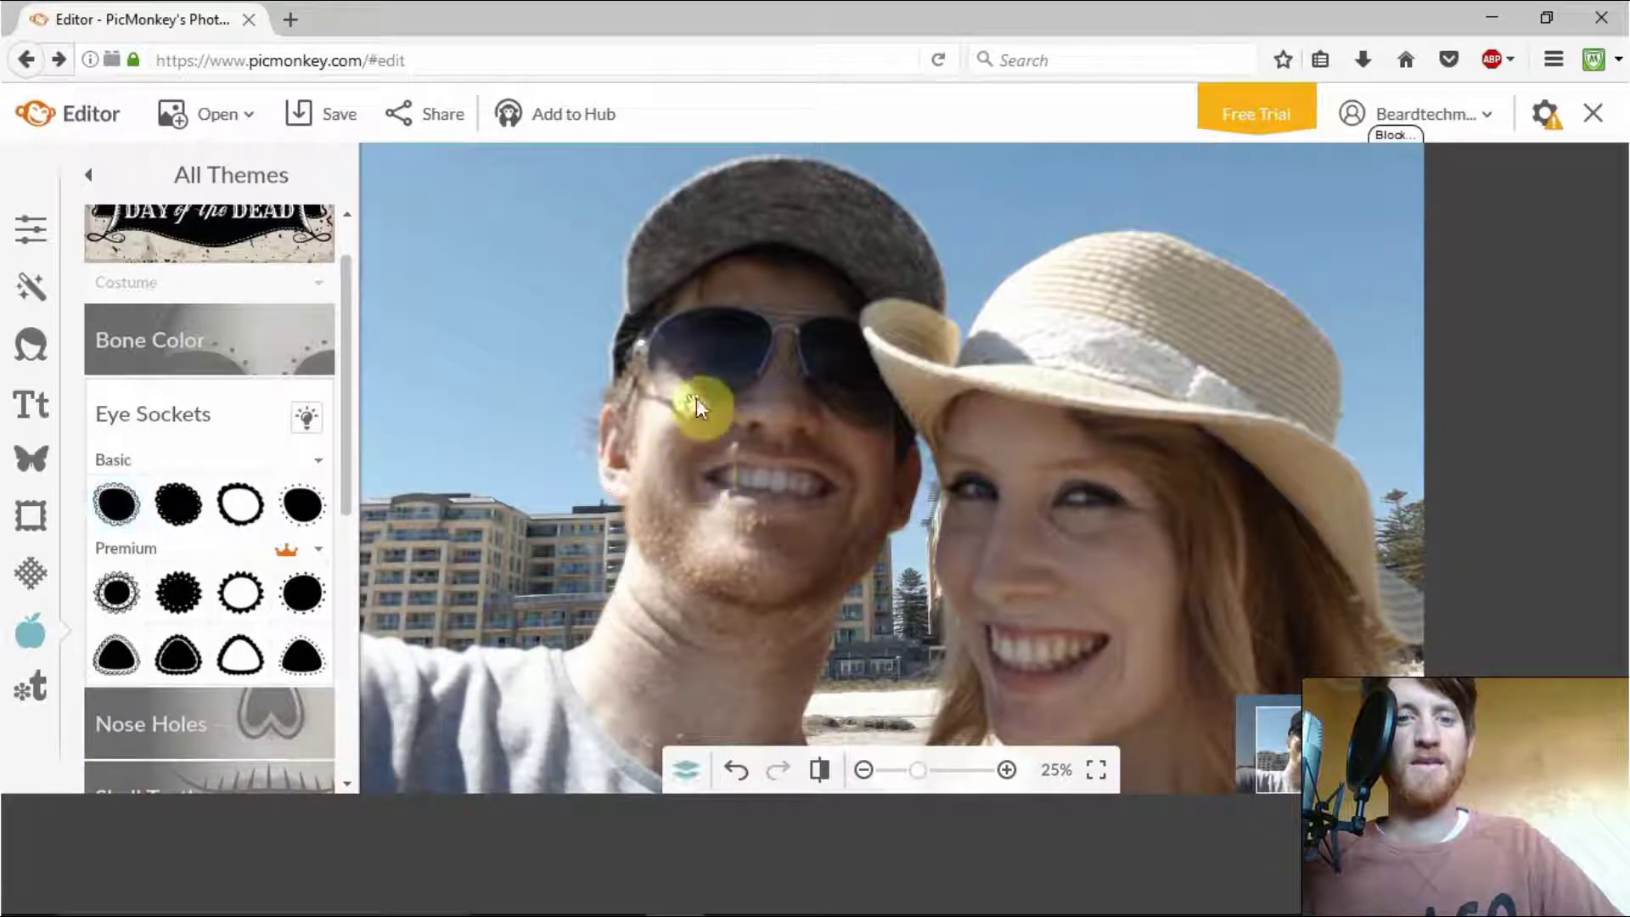
drag(915, 517, 843, 399)
click(616, 376)
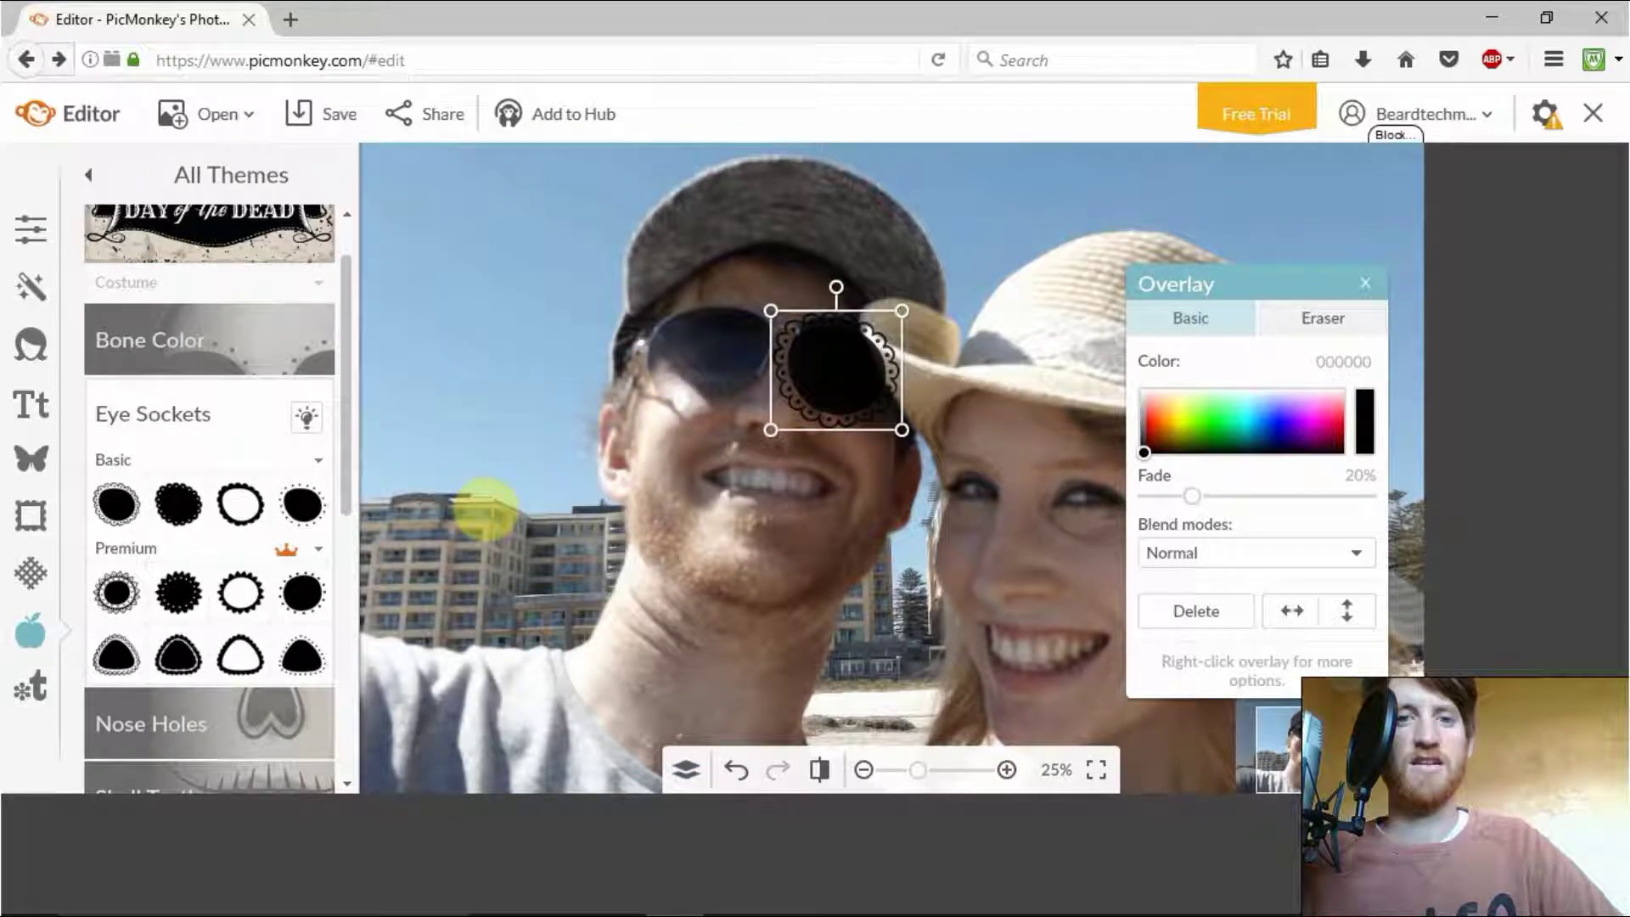
drag(348, 429, 365, 560)
scroll(320, 648, down, 5)
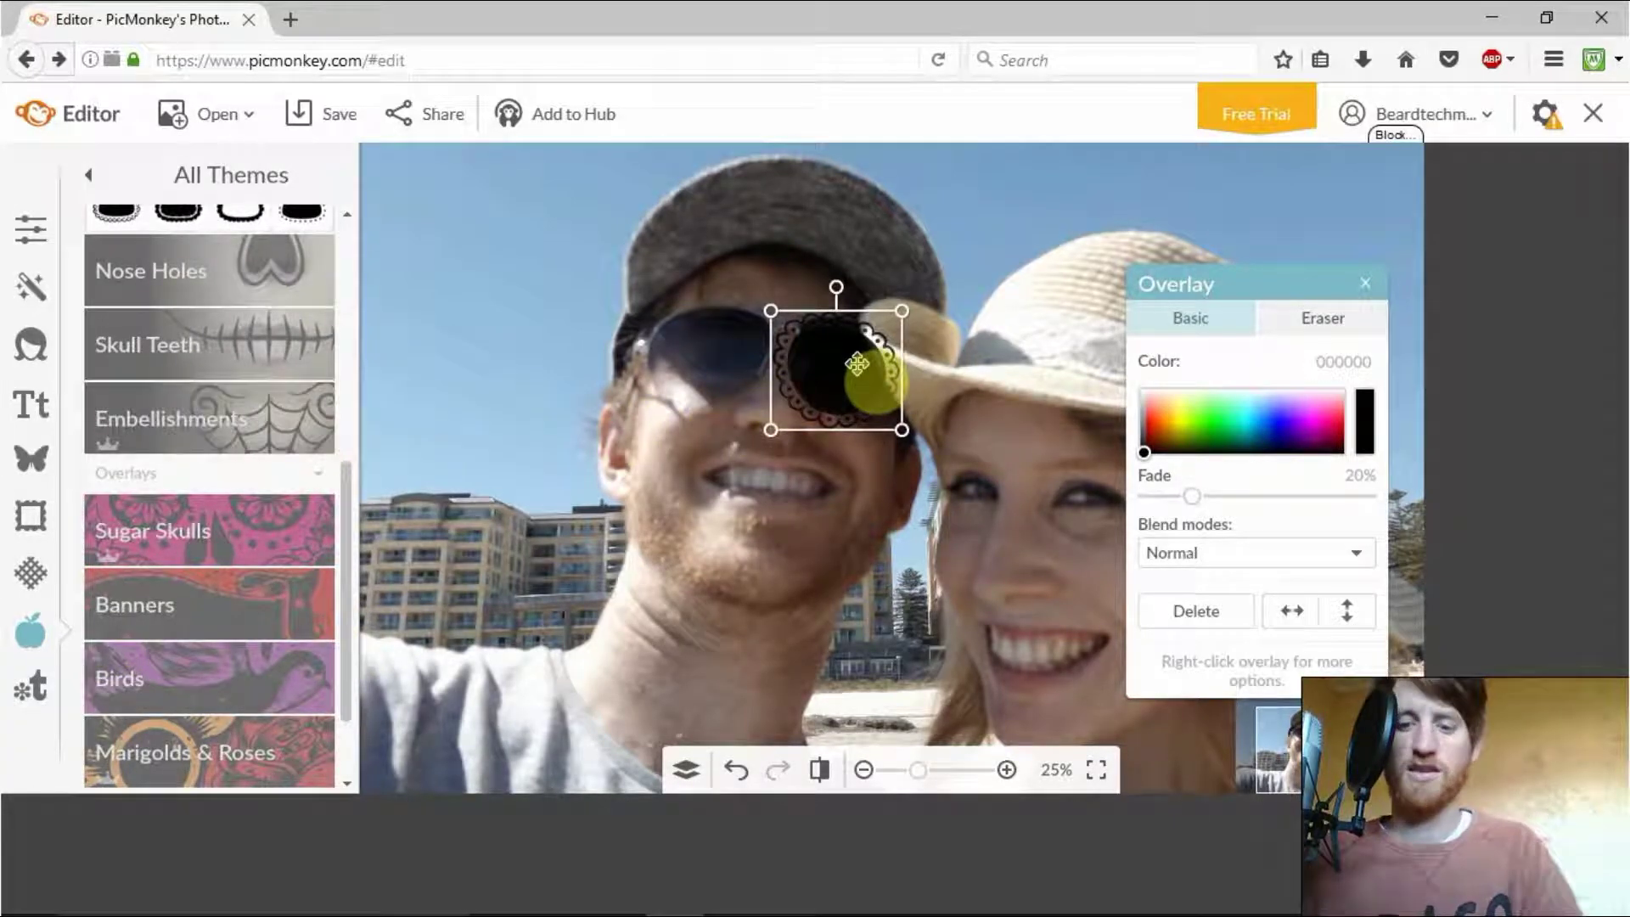
key(Delete)
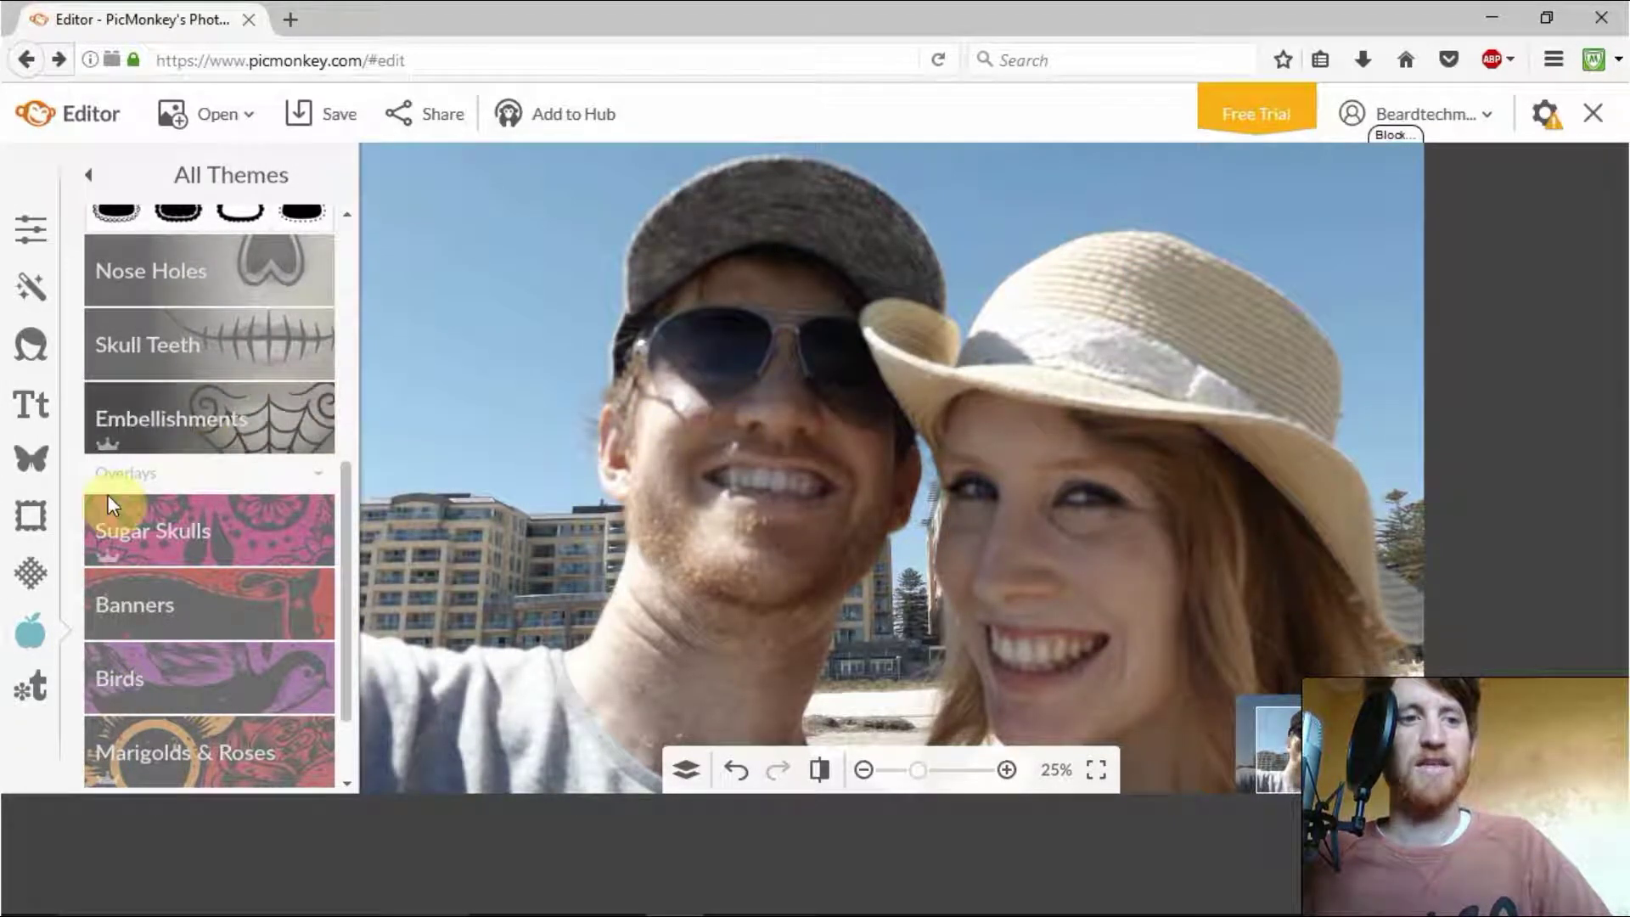
- Look over the text tool and its list of fonts
click(34, 684)
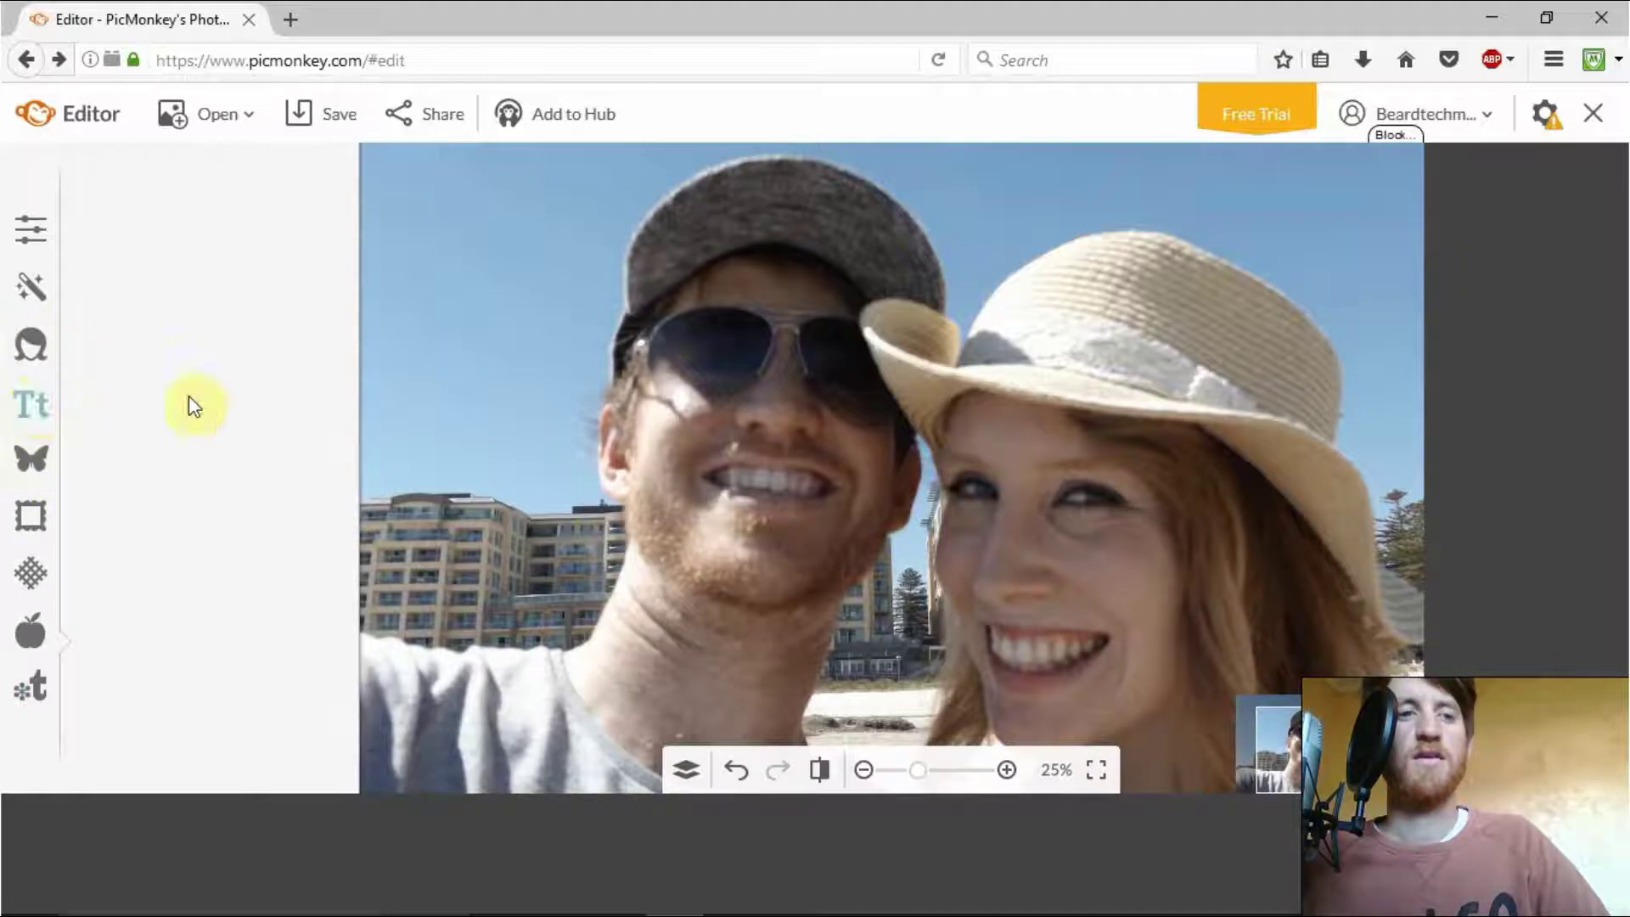
click(32, 410)
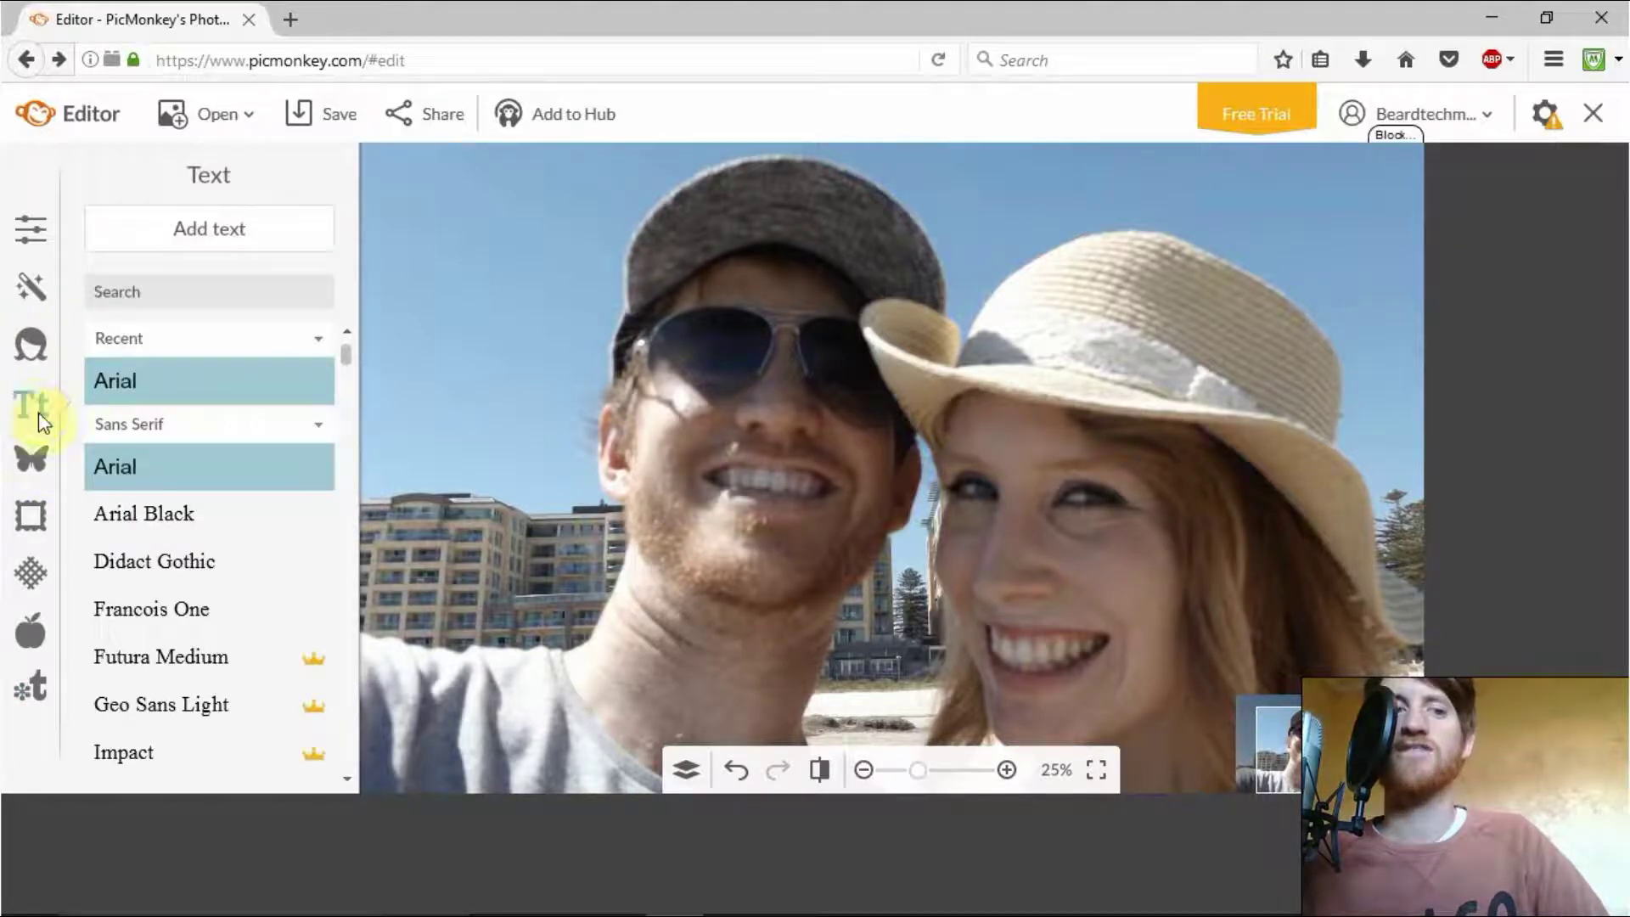
mouse_move(346, 354)
mouse_down()
mouse_move(352, 761)
mouse_move(365, 560)
mouse_move(350, 357)
mouse_up()
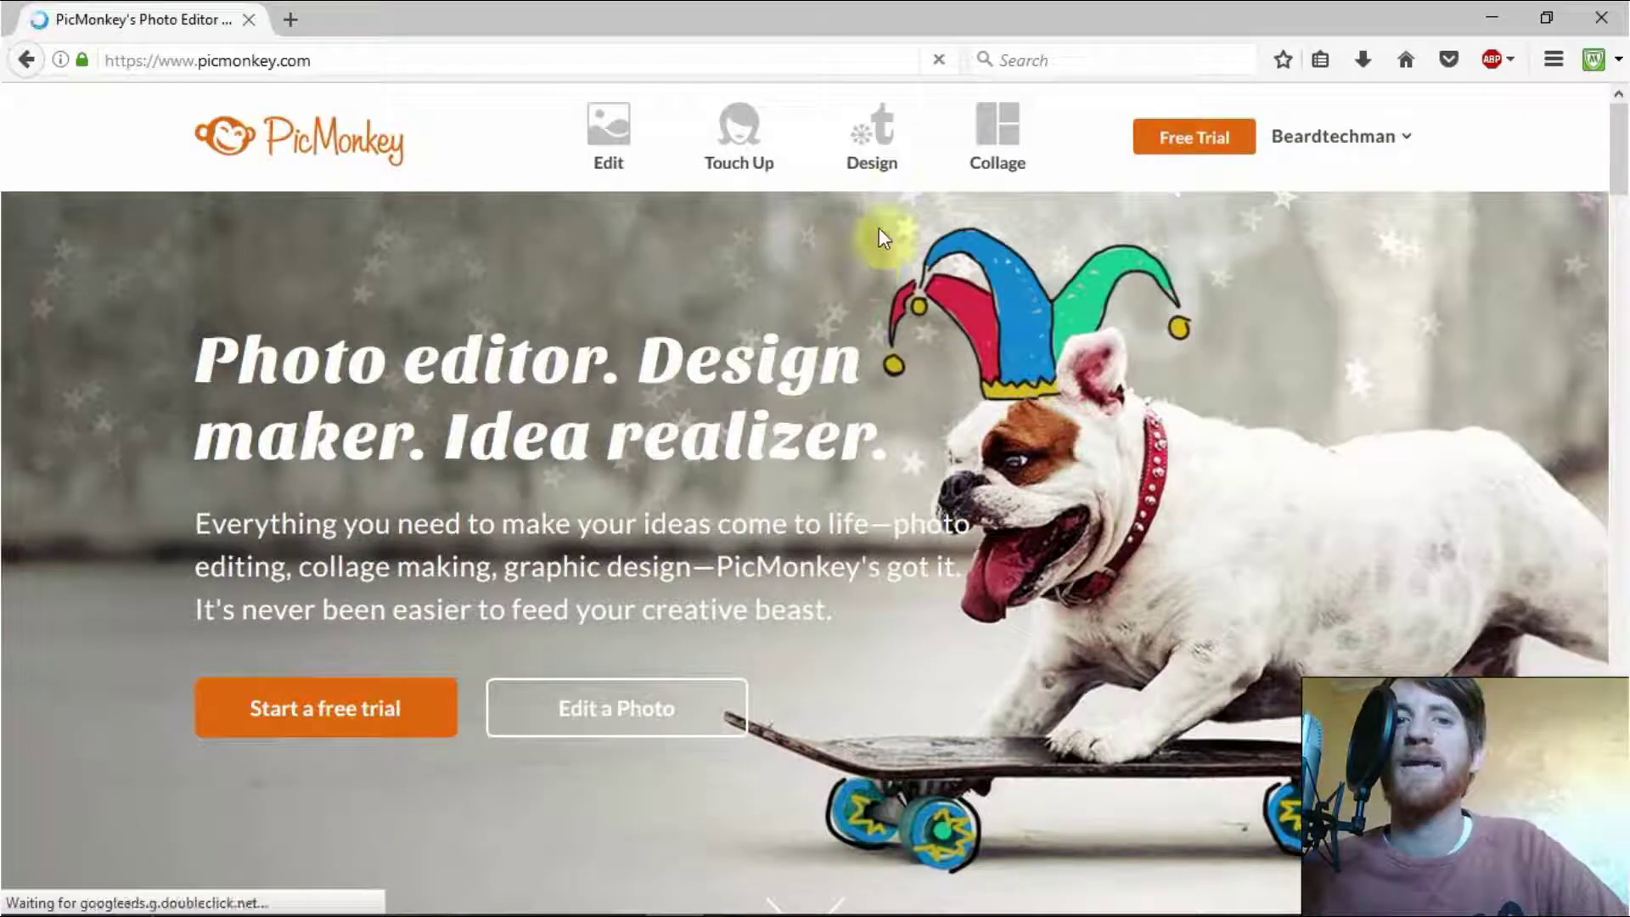
- Browse the design templates by print size and category, trying the Facebook cover filter
mouse_move(874, 140)
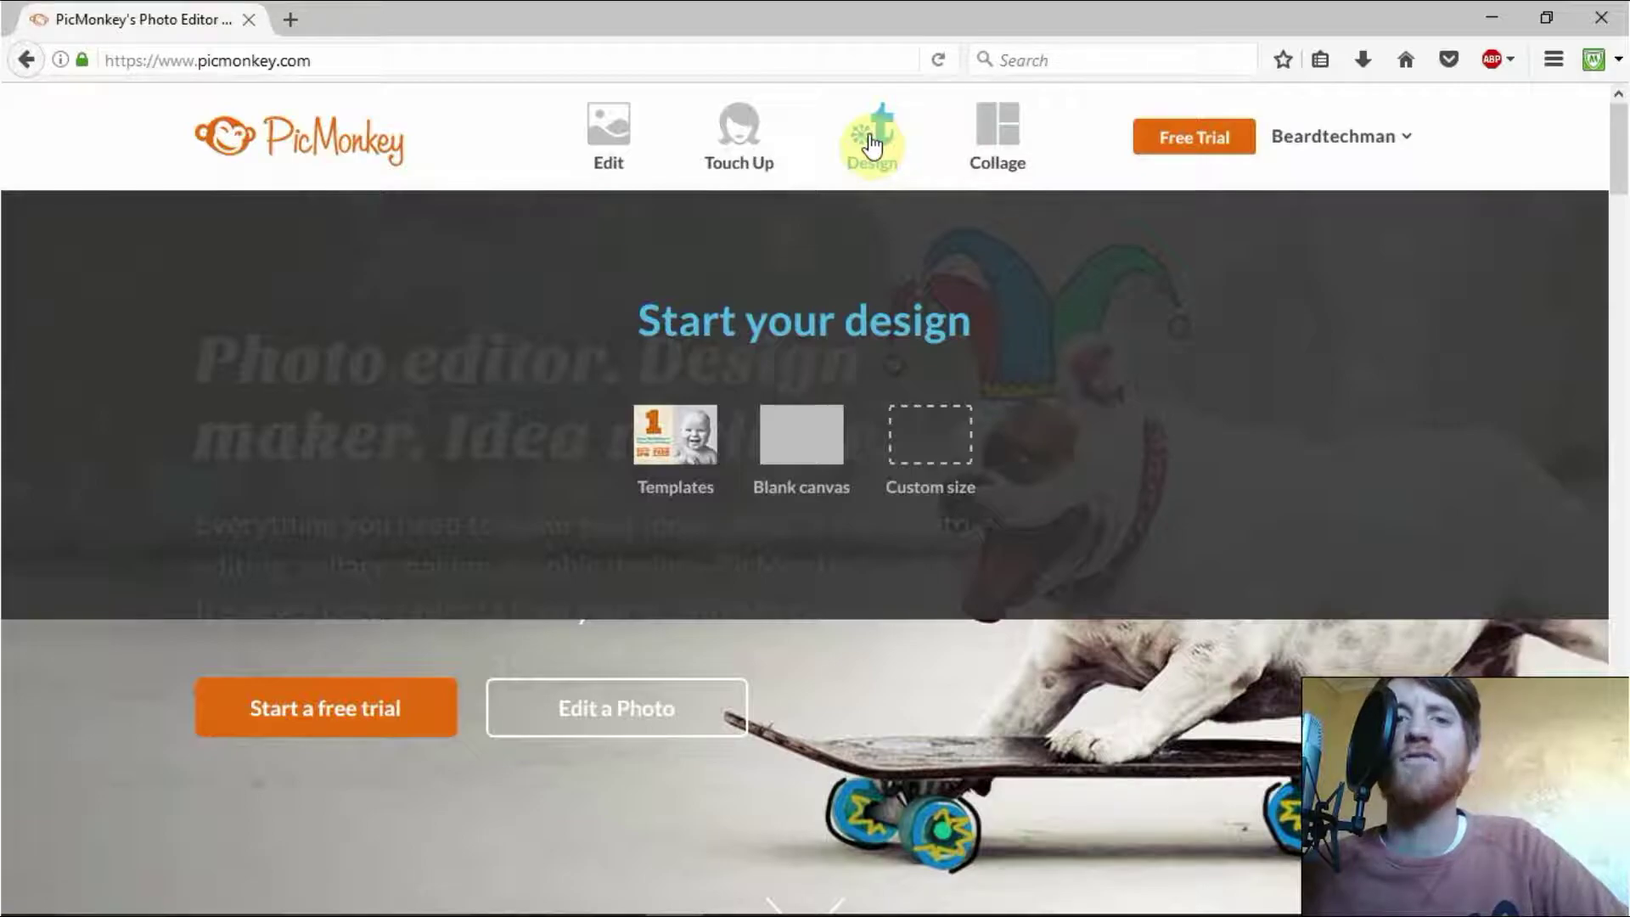
click(679, 450)
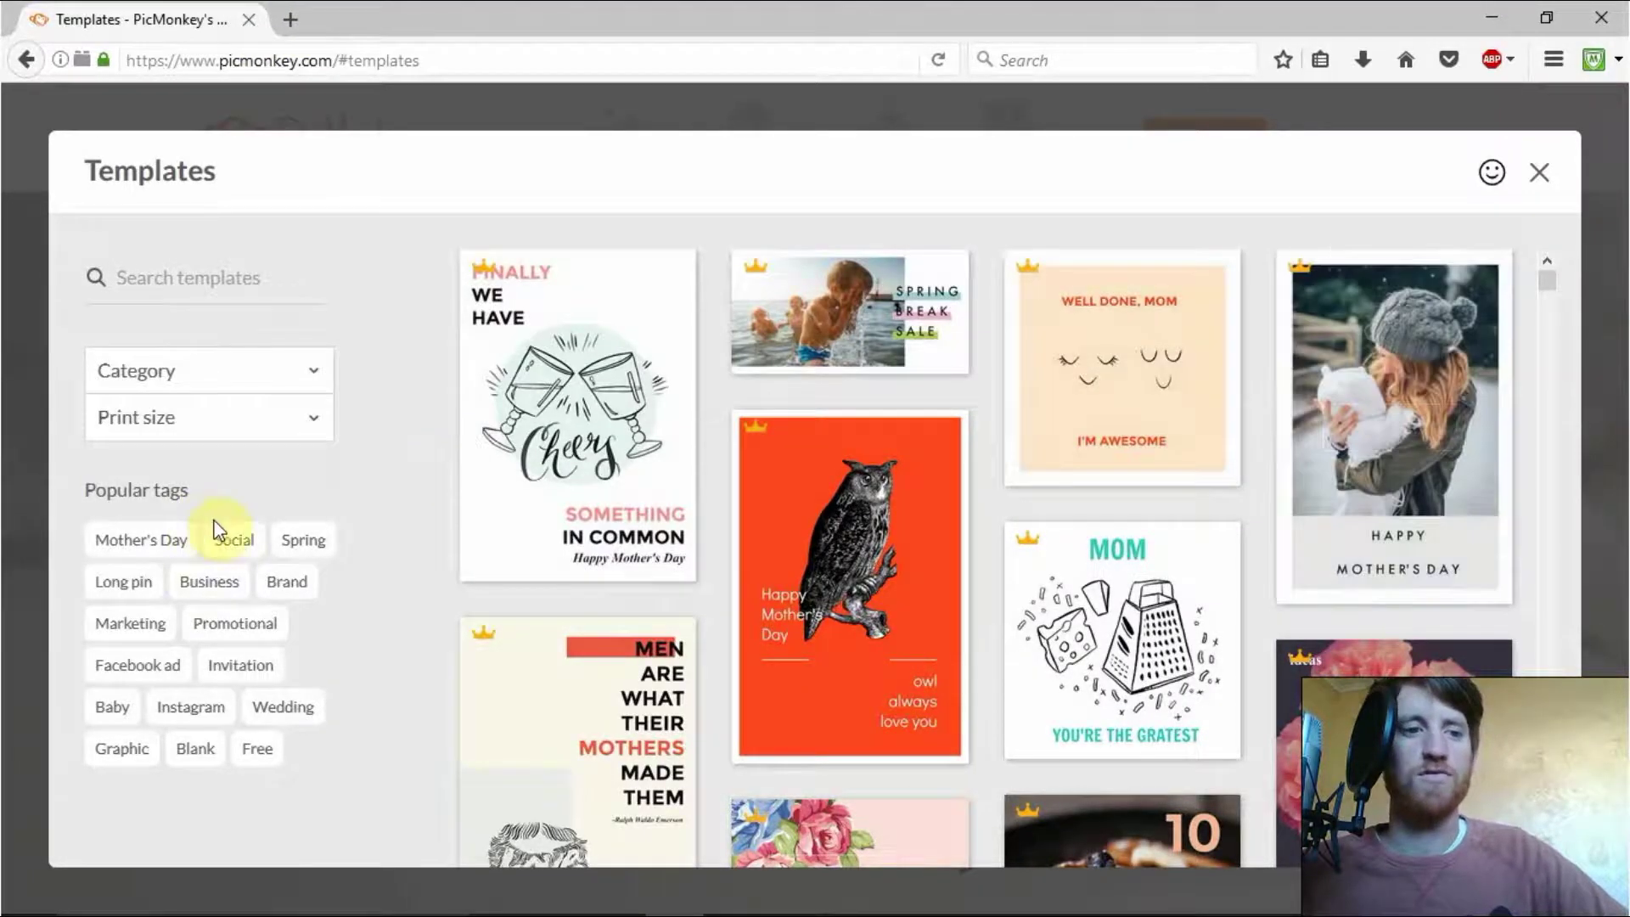
click(320, 428)
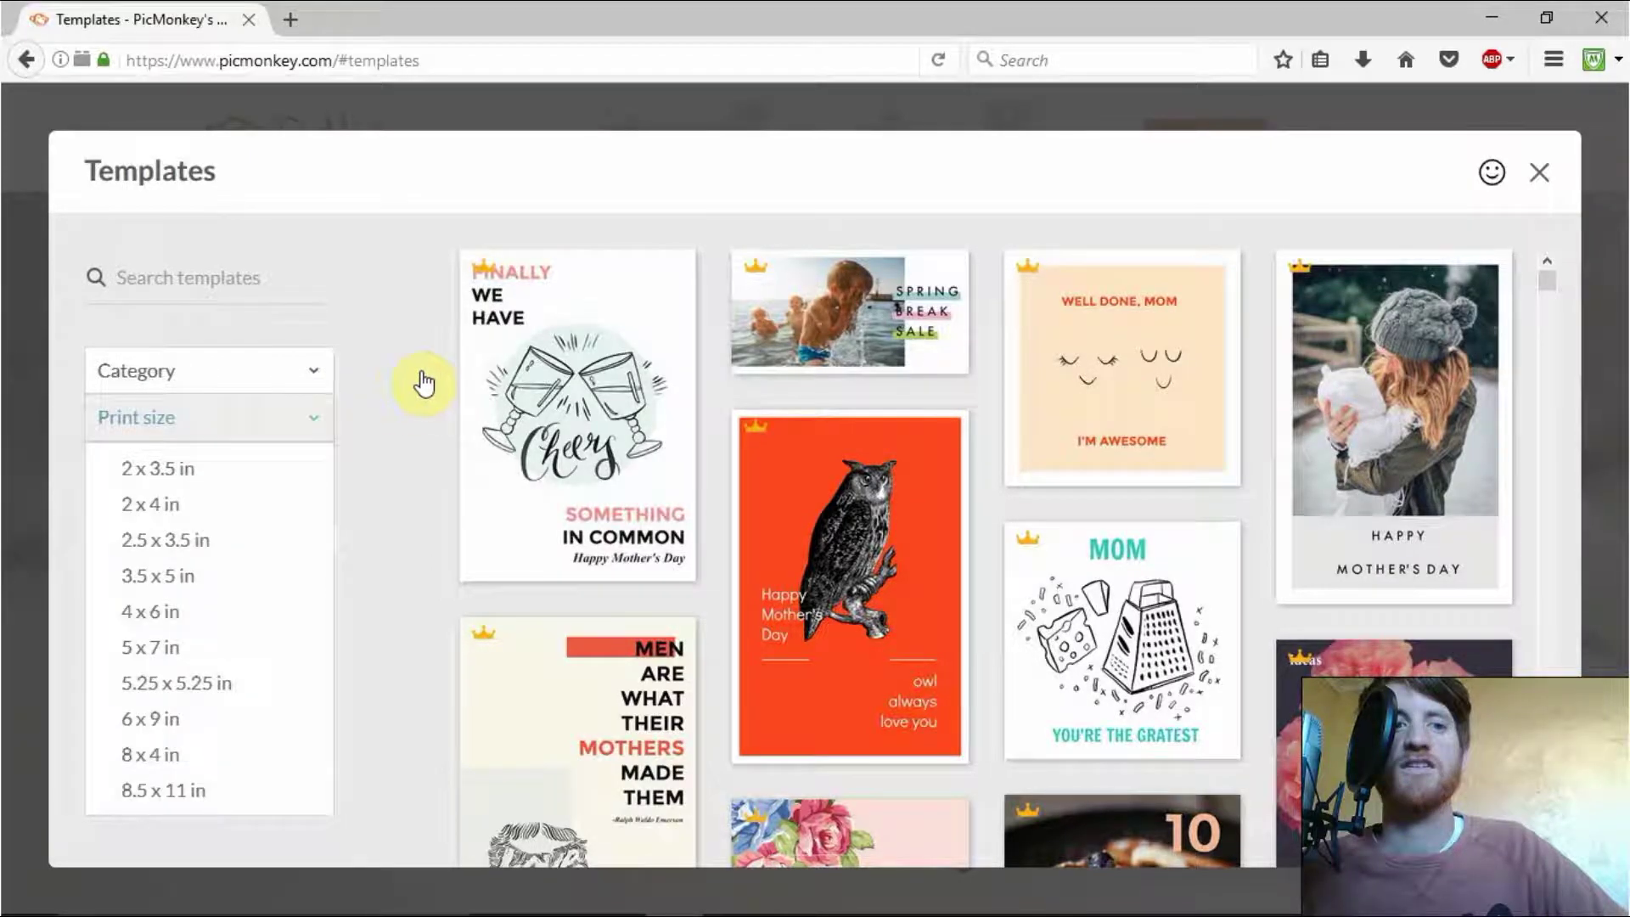
click(319, 375)
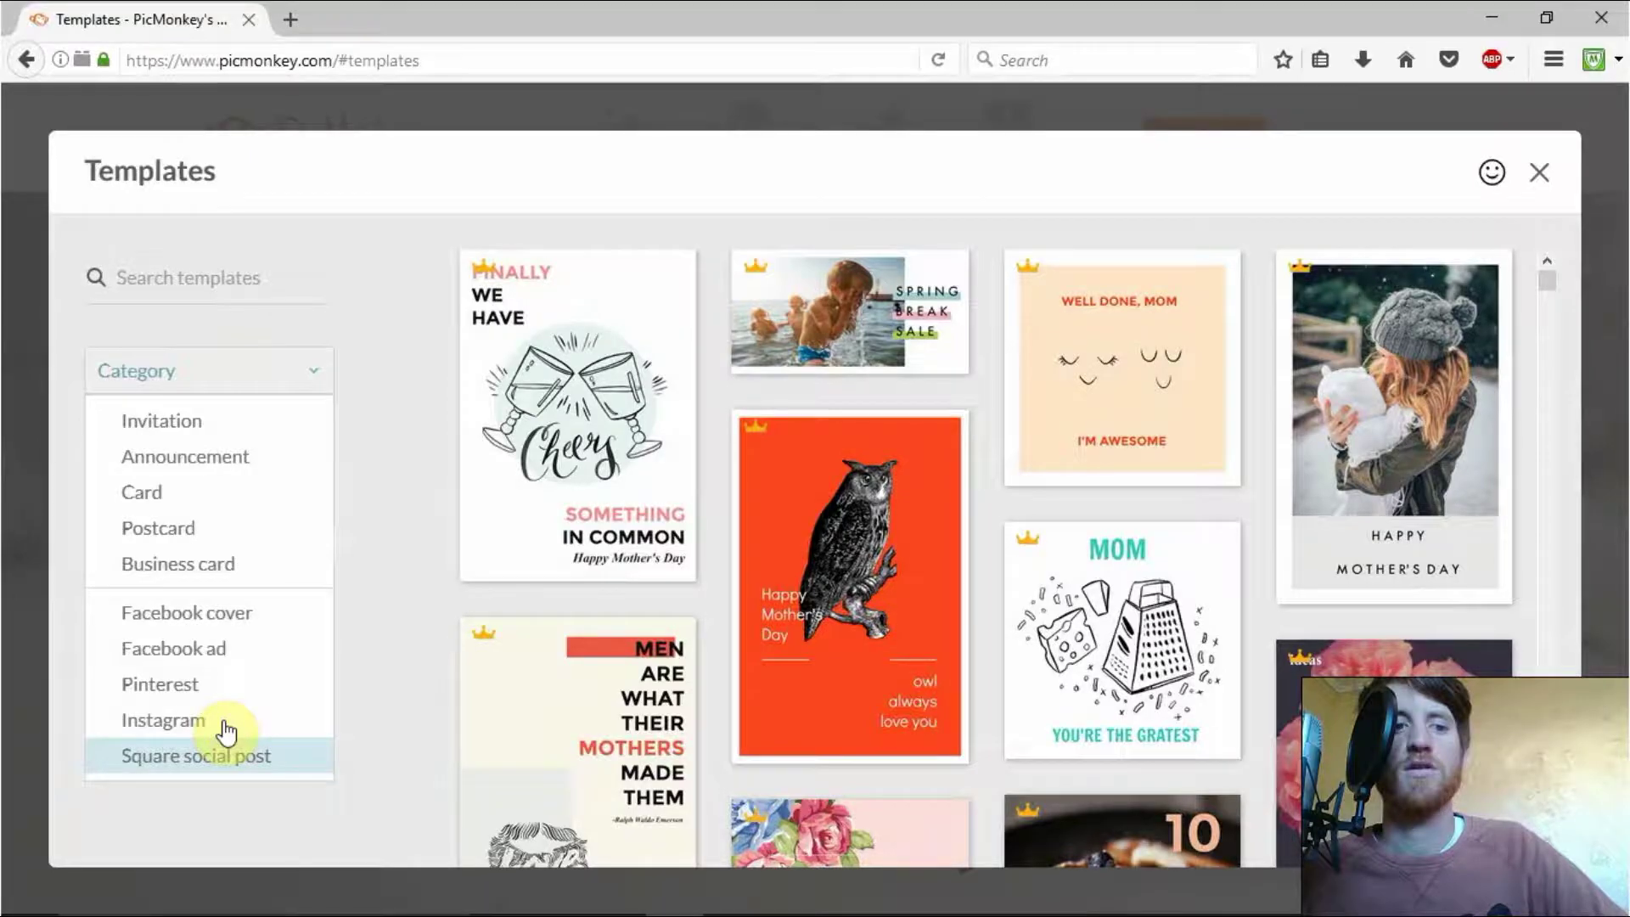
click(187, 612)
click(306, 491)
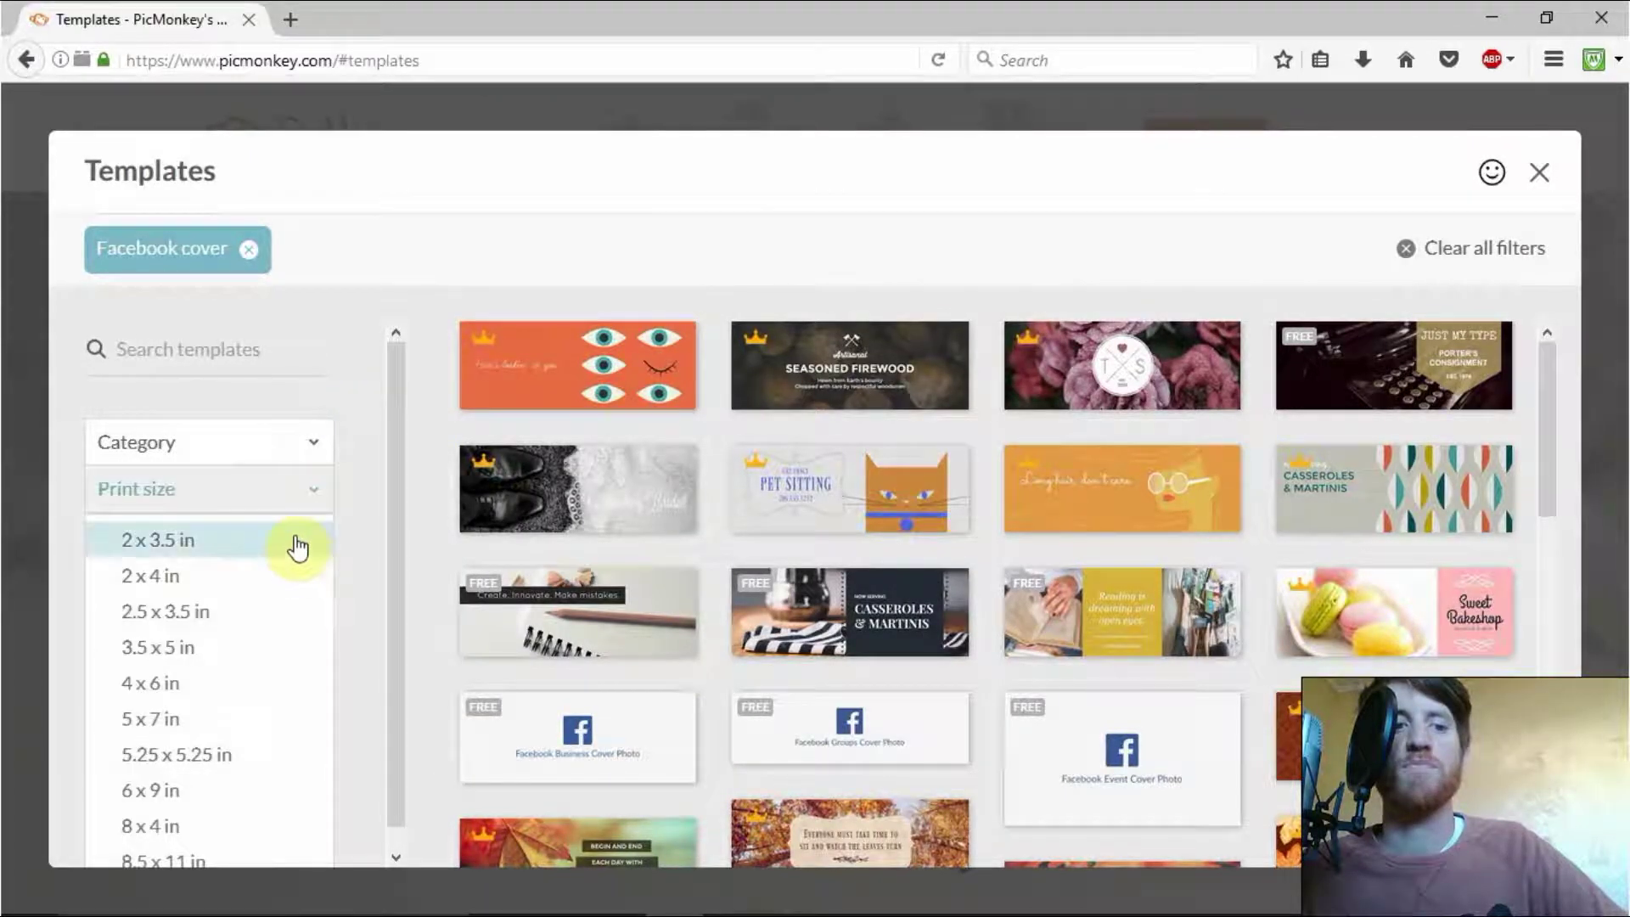
- Filter the templates by Square social post and open the free Tightrope template for customizing
key(alt+Left)
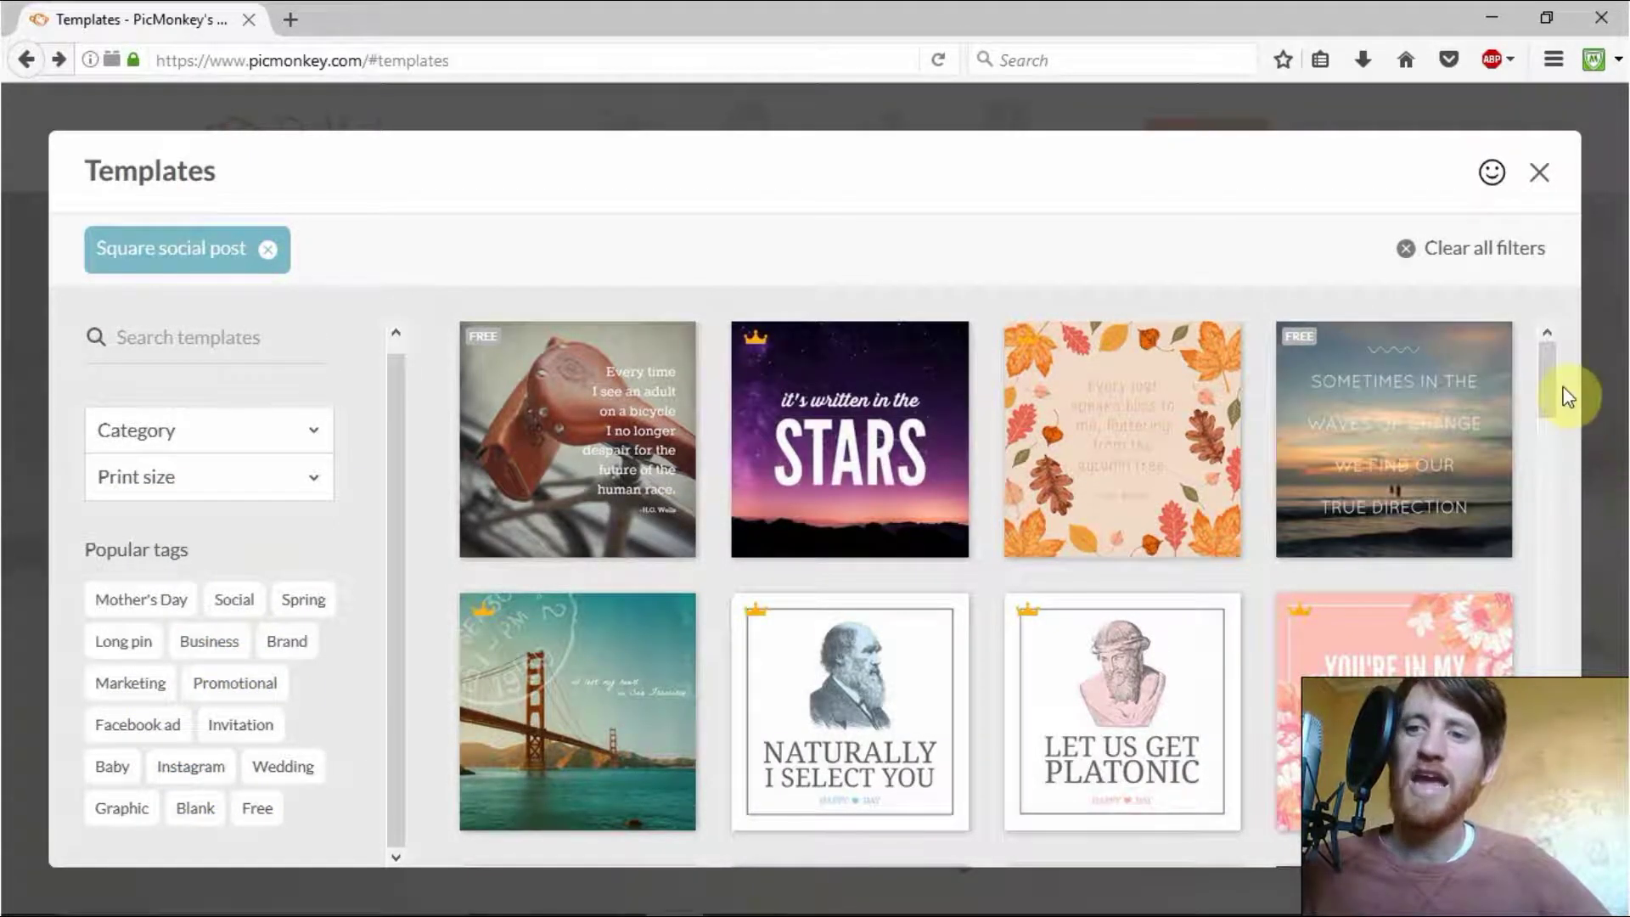
scroll(1554, 389, down, 2)
scroll(1553, 389, up, 2)
mouse_move(1459, 422)
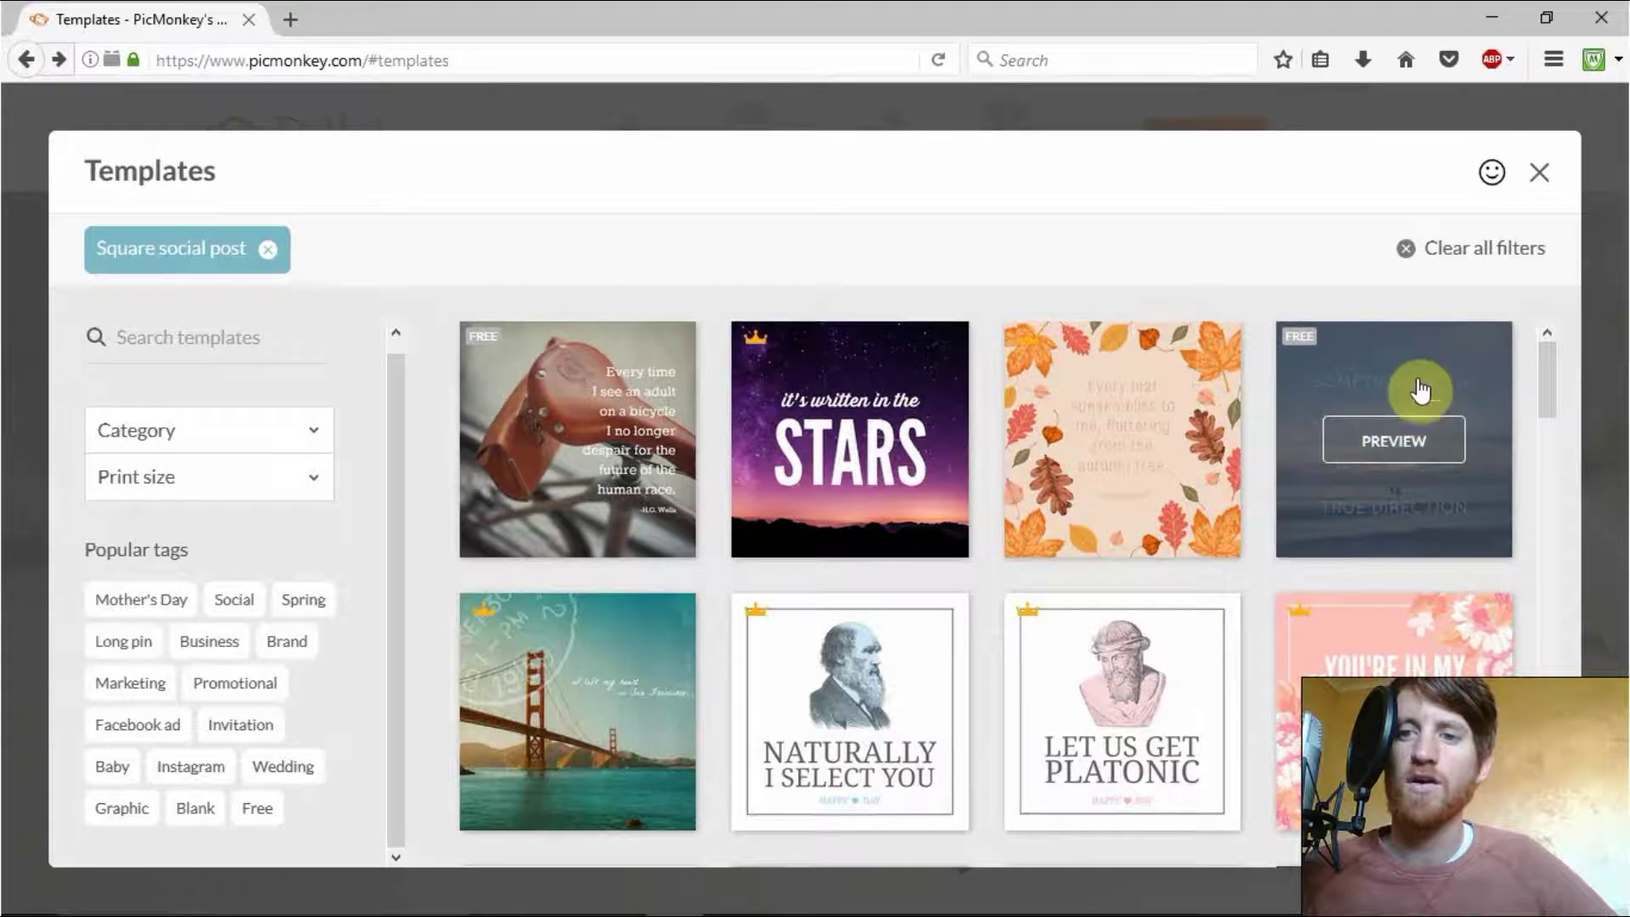
click(1394, 439)
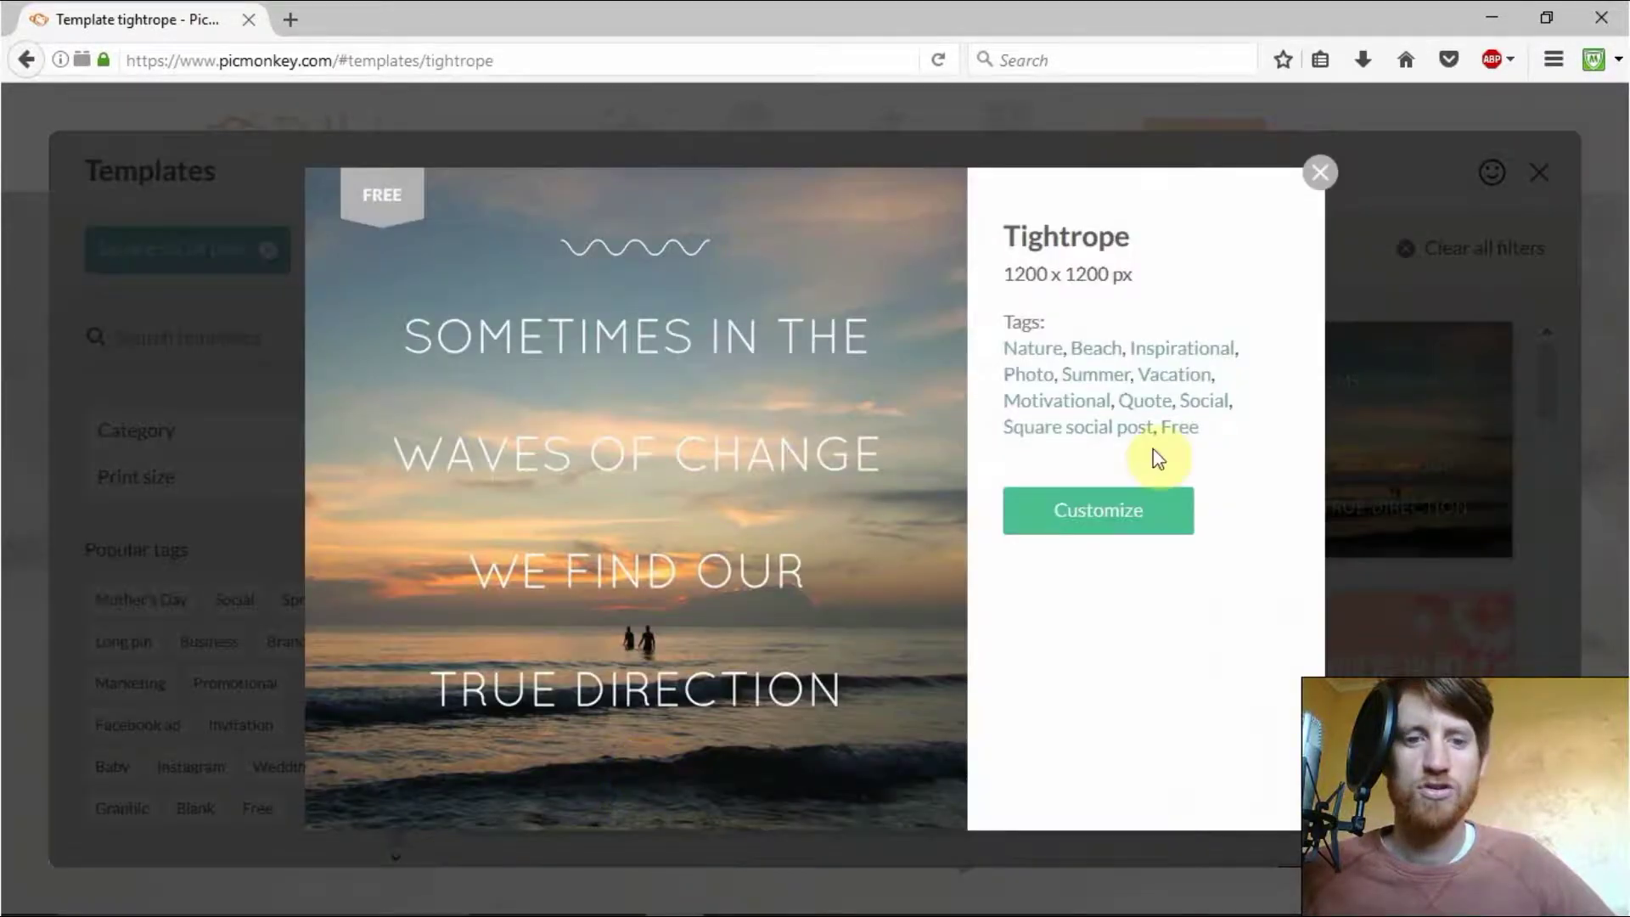
click(1128, 514)
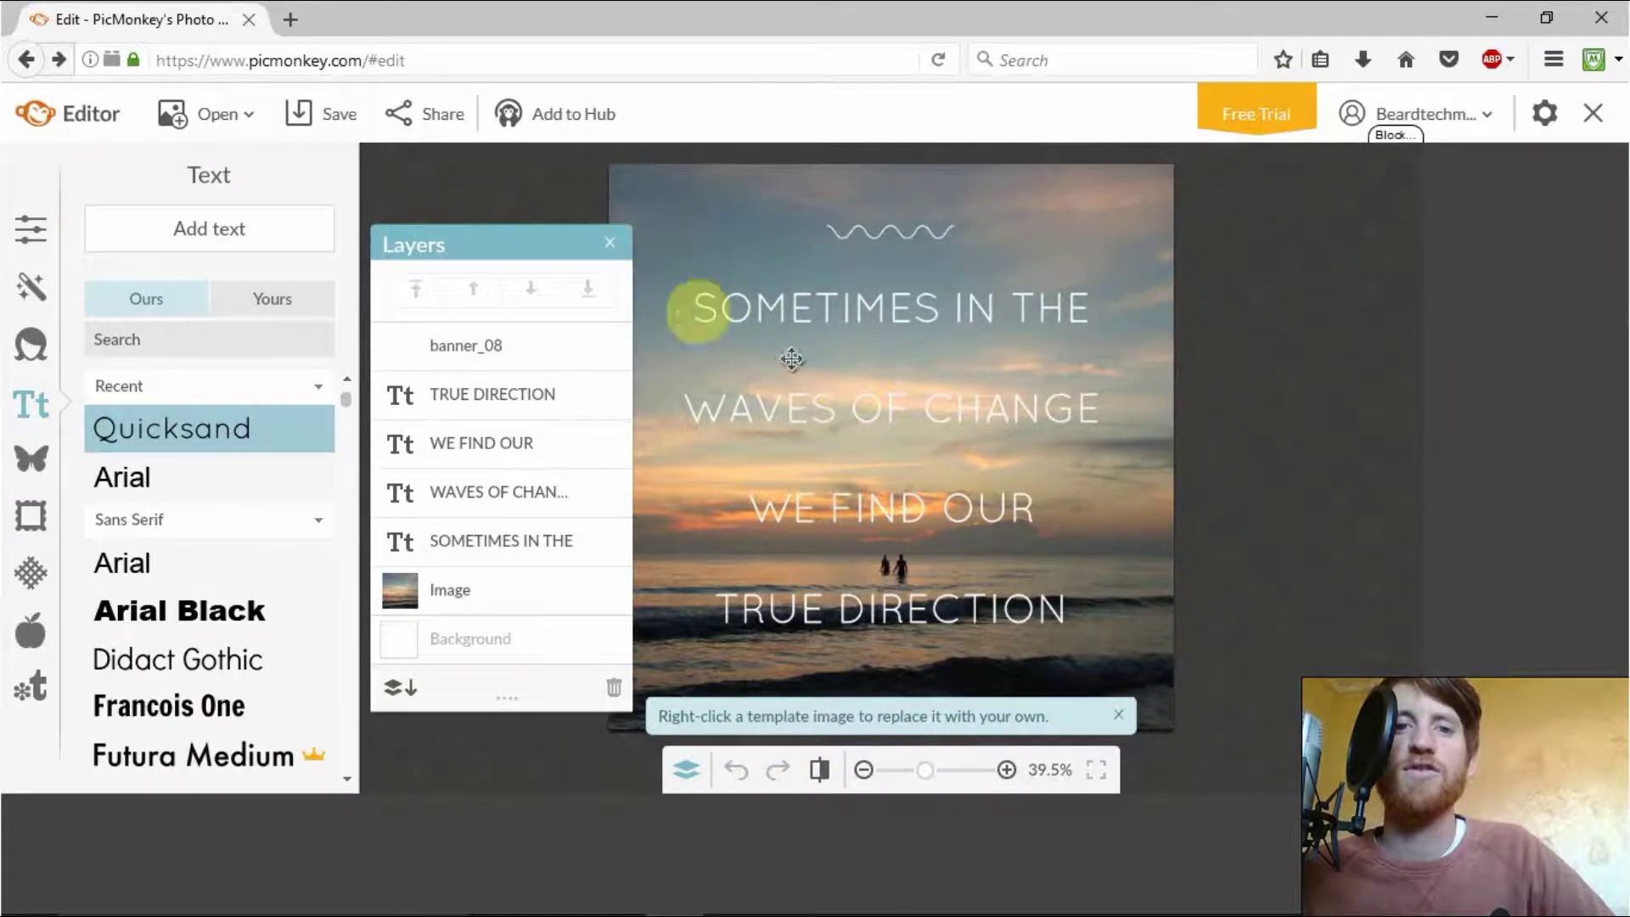
- Check the photo sources available for replacing the template's background image, and return to the design without choosing one
click(666, 188)
right_click(673, 194)
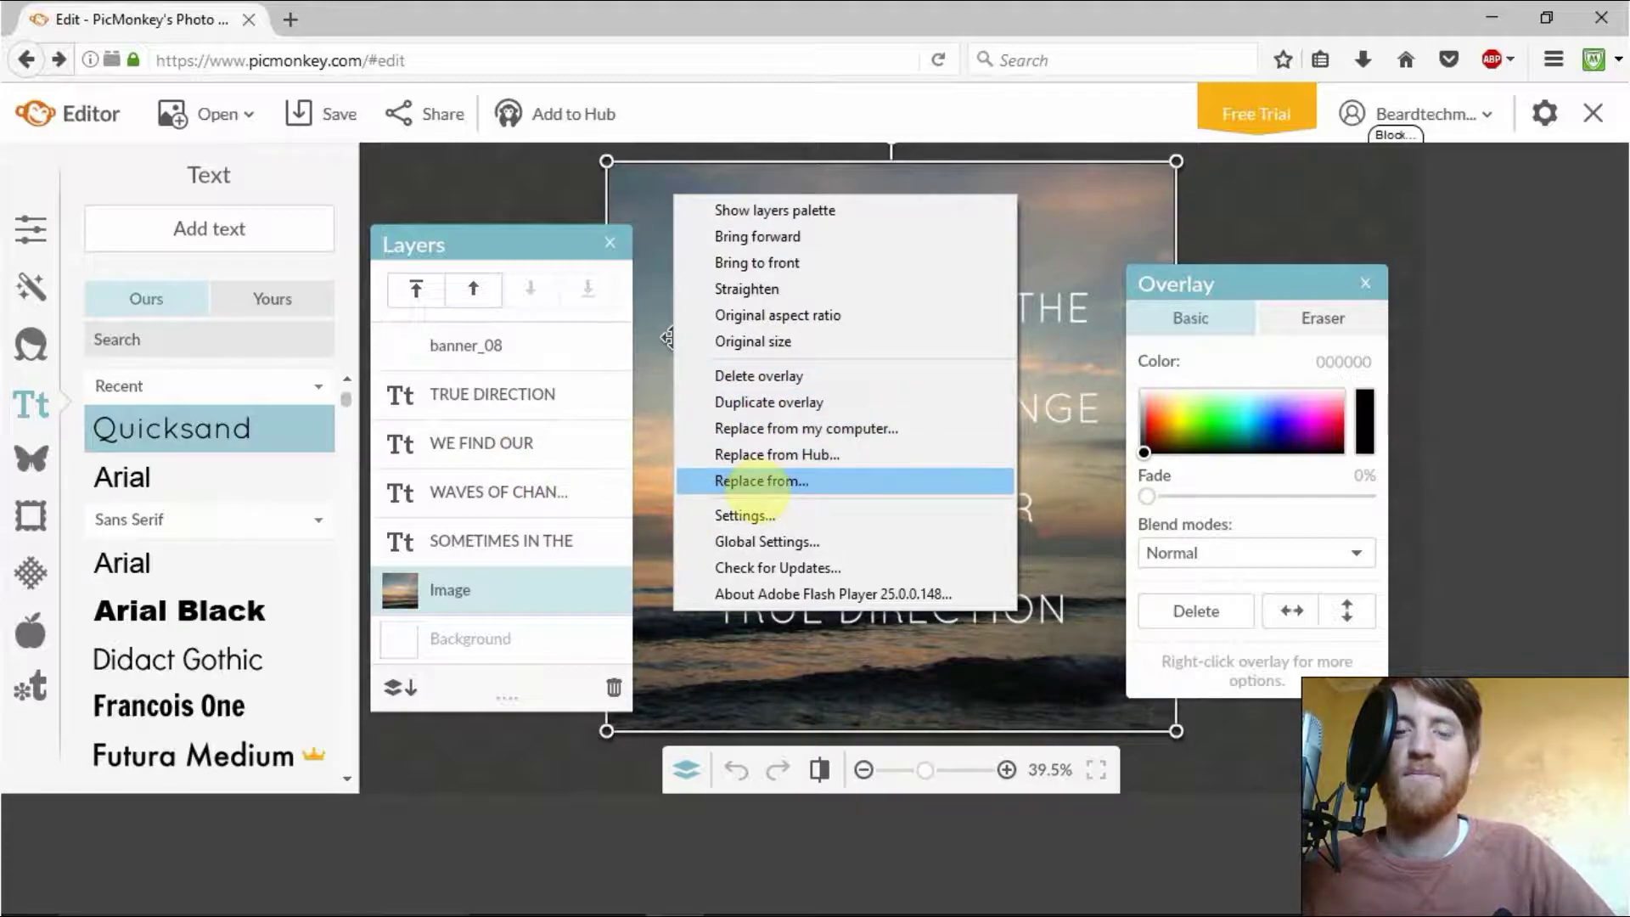
click(747, 482)
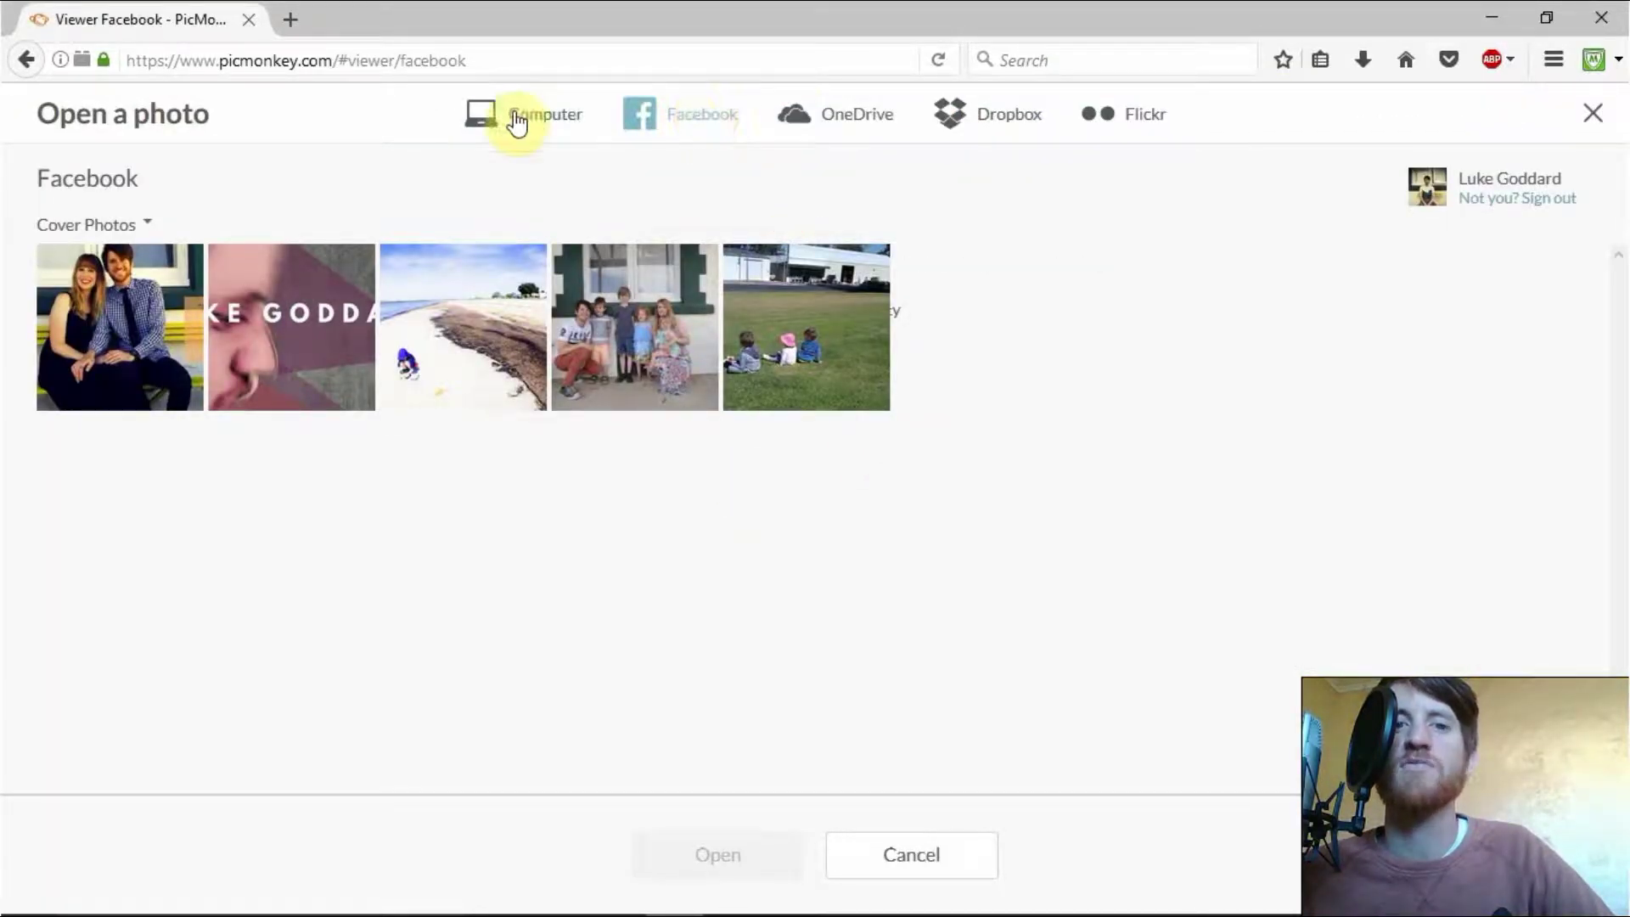
click(1593, 124)
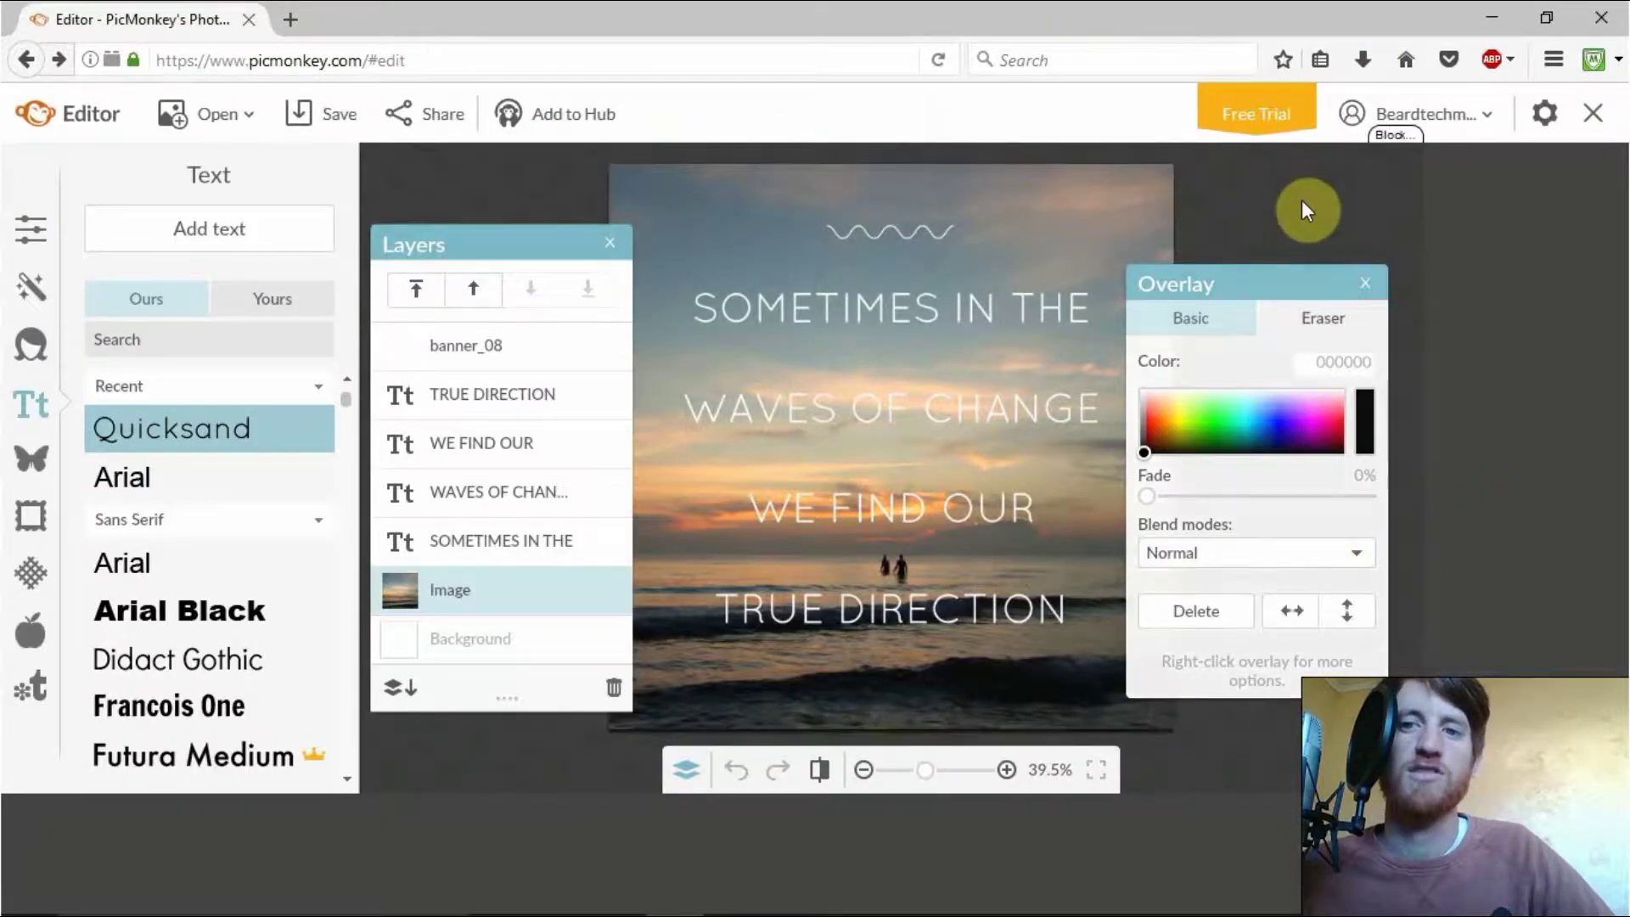
click(1302, 200)
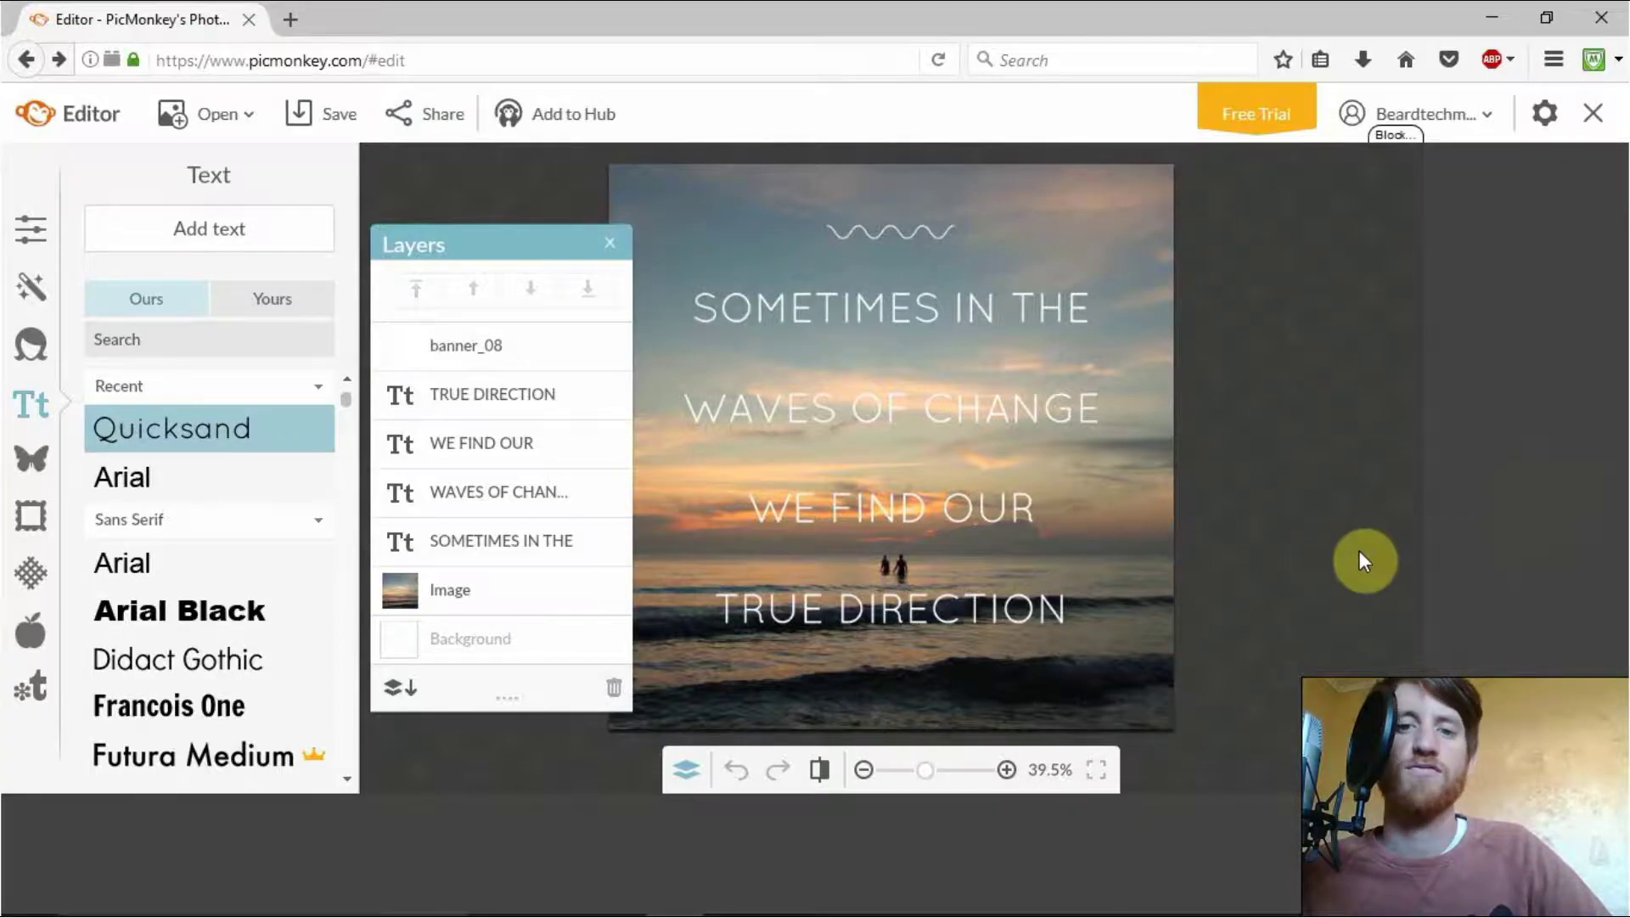
- Inspect the settings of the "SOMETIMES IN THE" text and the background image, and deselect them
click(919, 316)
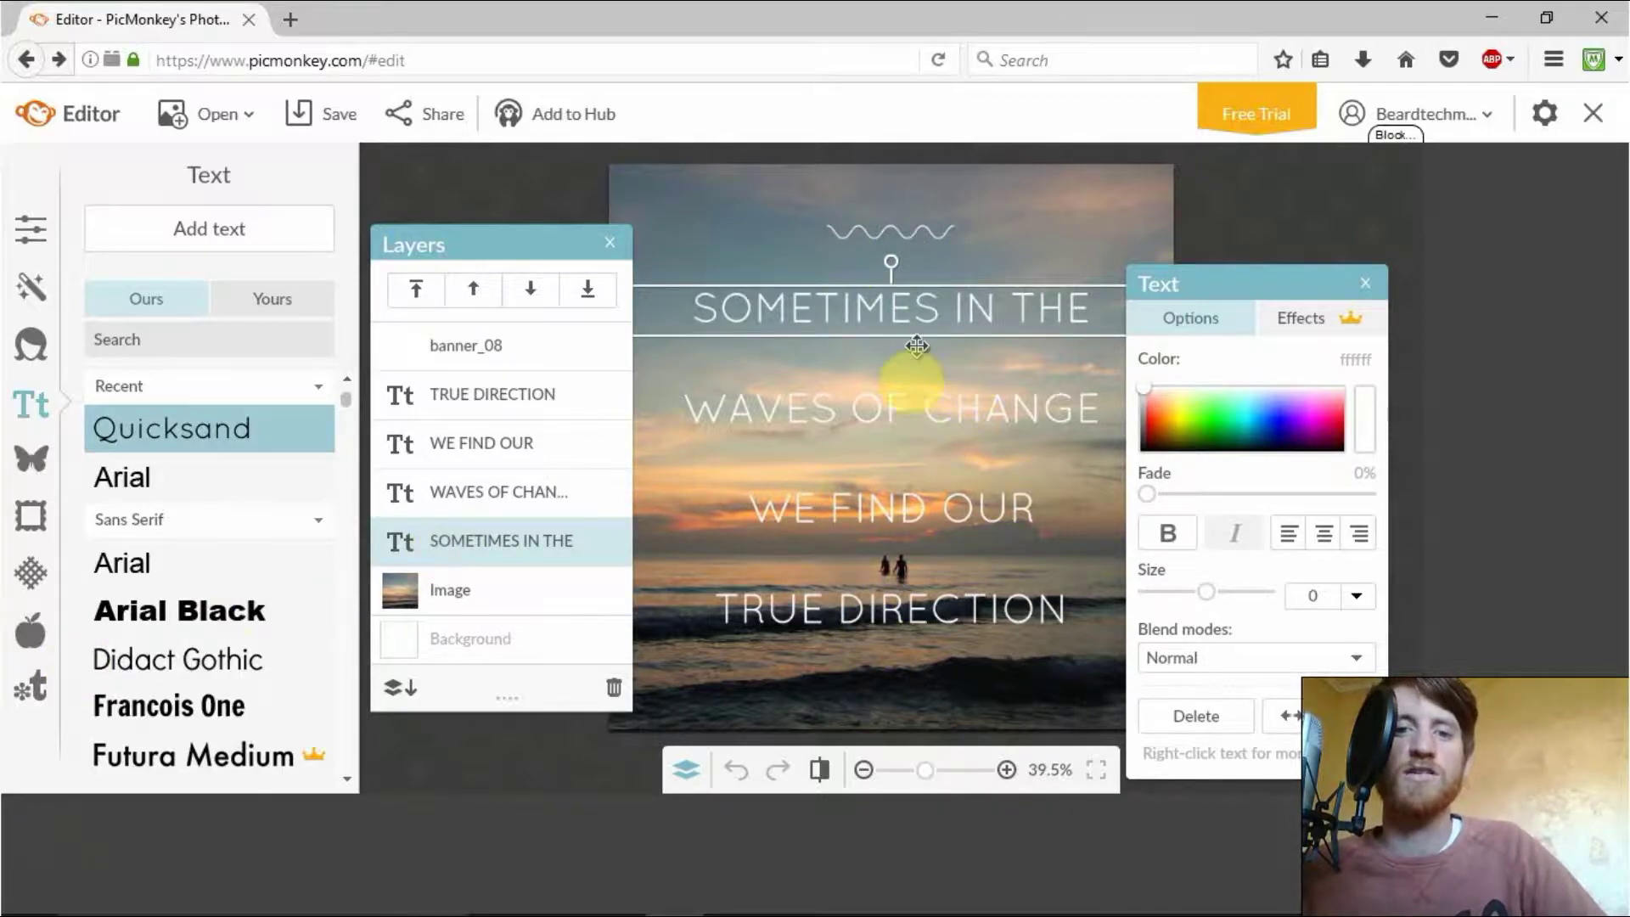
click(707, 203)
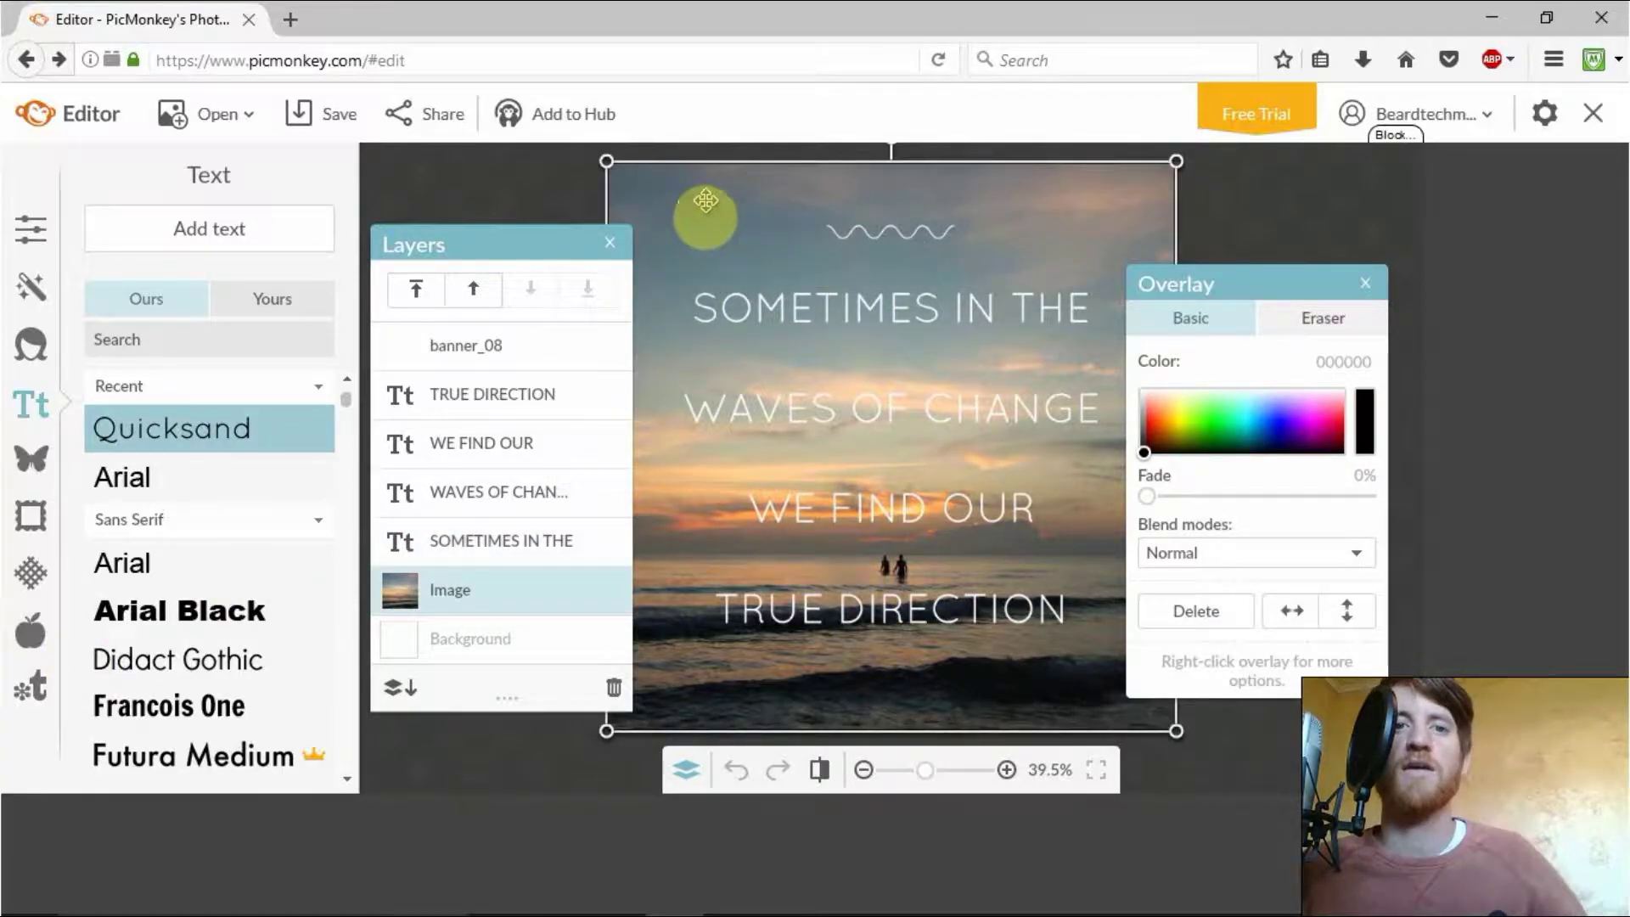
click(539, 190)
click(1170, 241)
click(1209, 202)
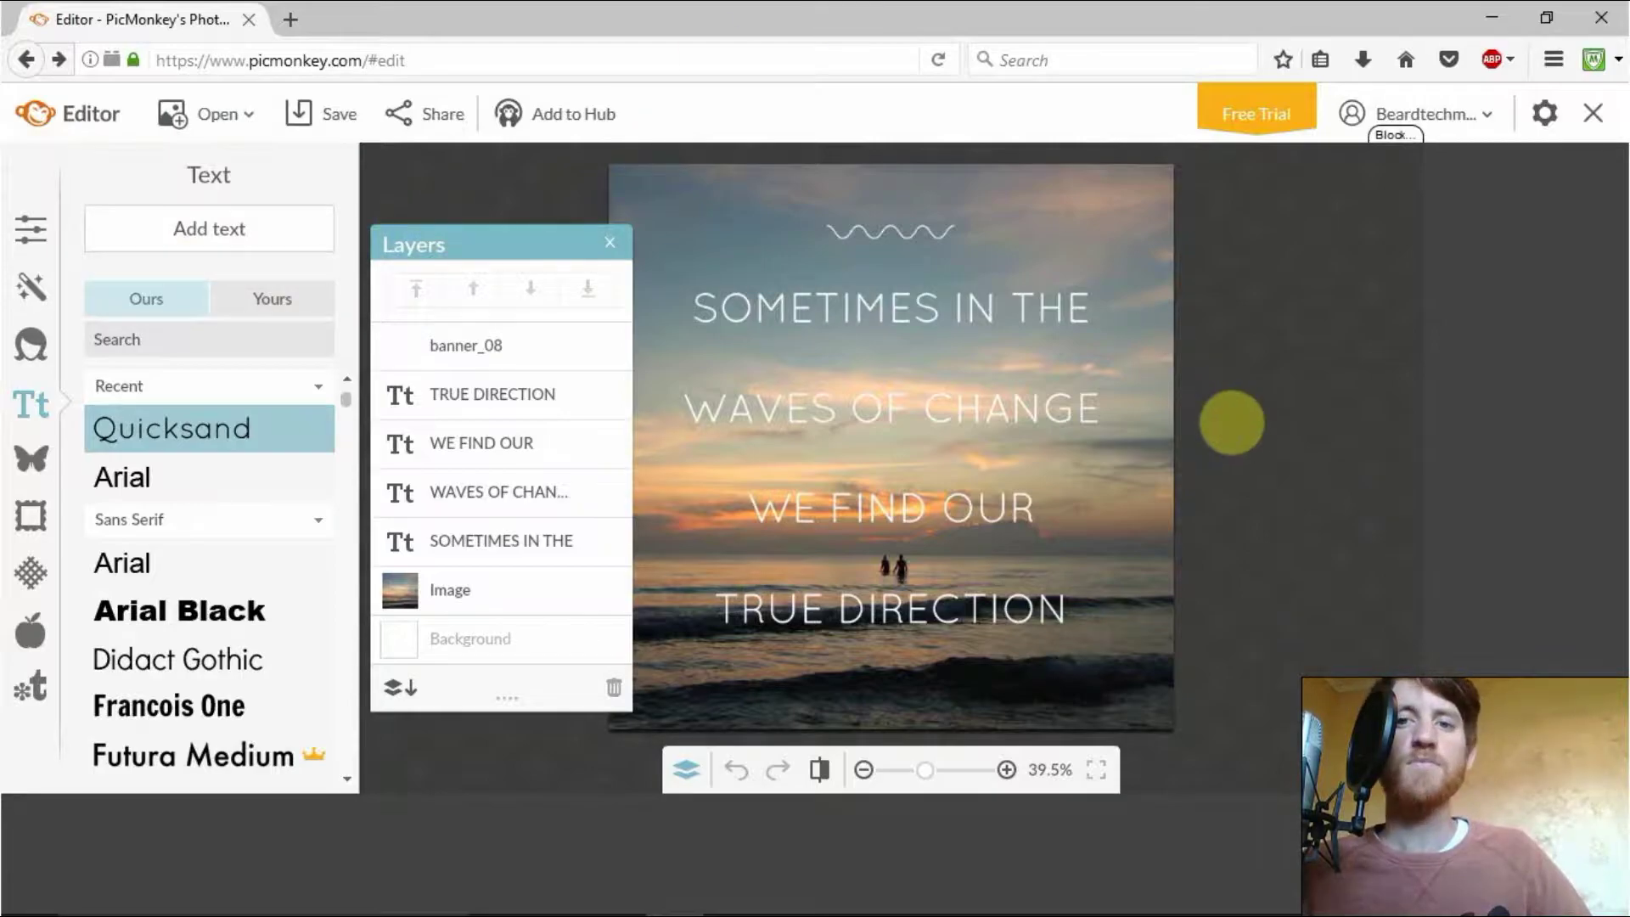
- Compare the Roger, Pierce and Sean save qualities for the Tightrope image, and return to the editor without saving
click(343, 116)
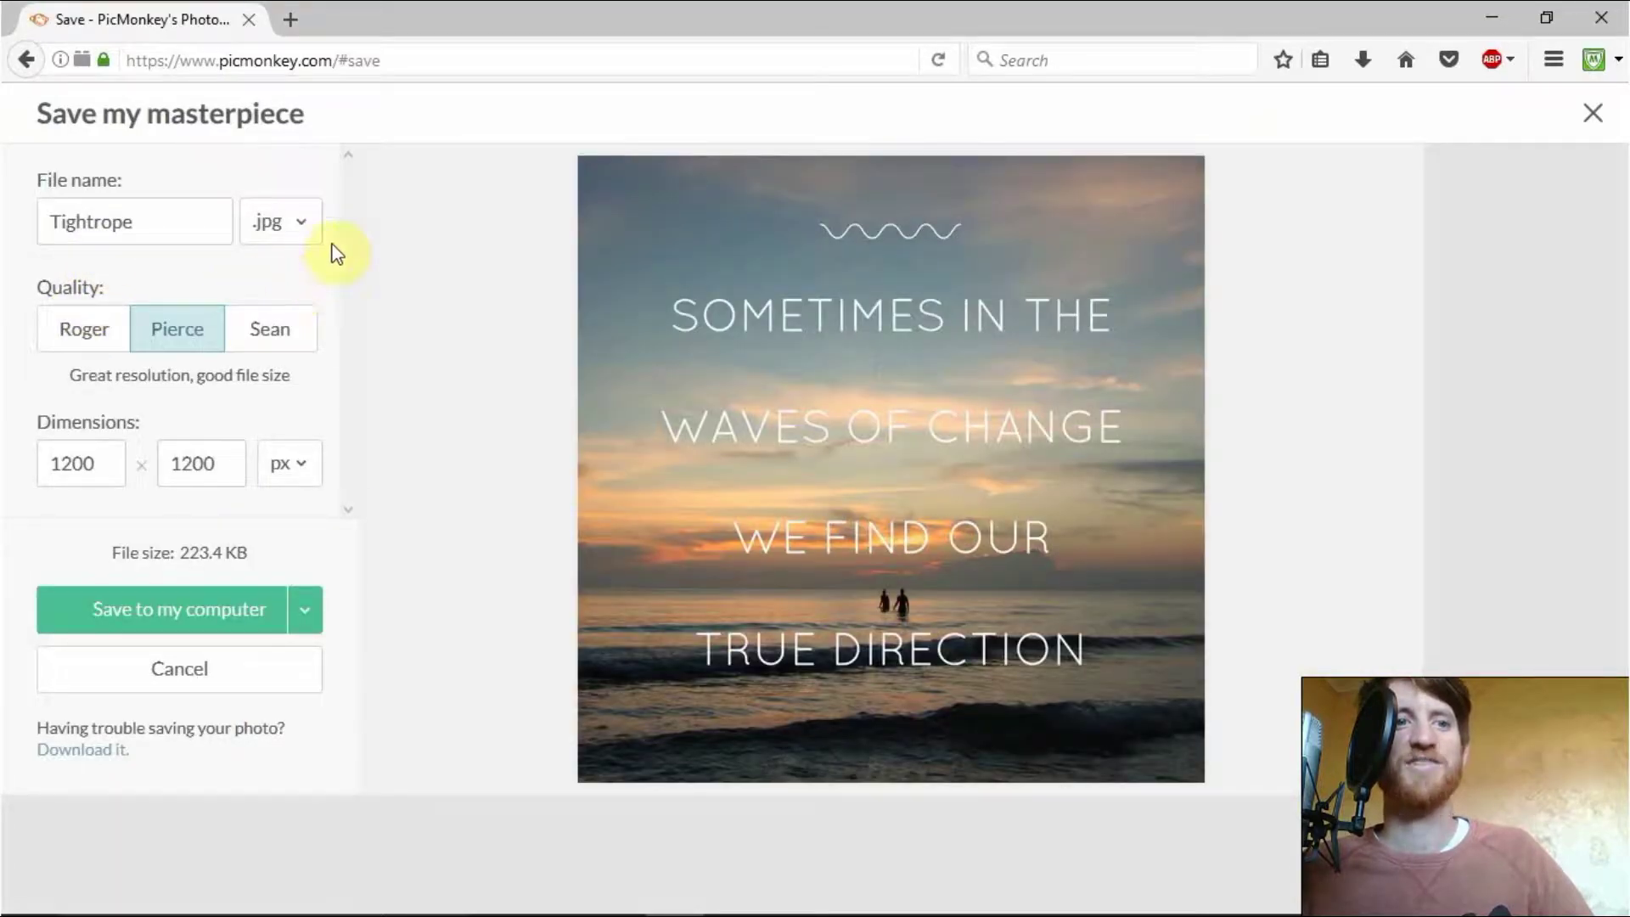
click(84, 335)
click(189, 332)
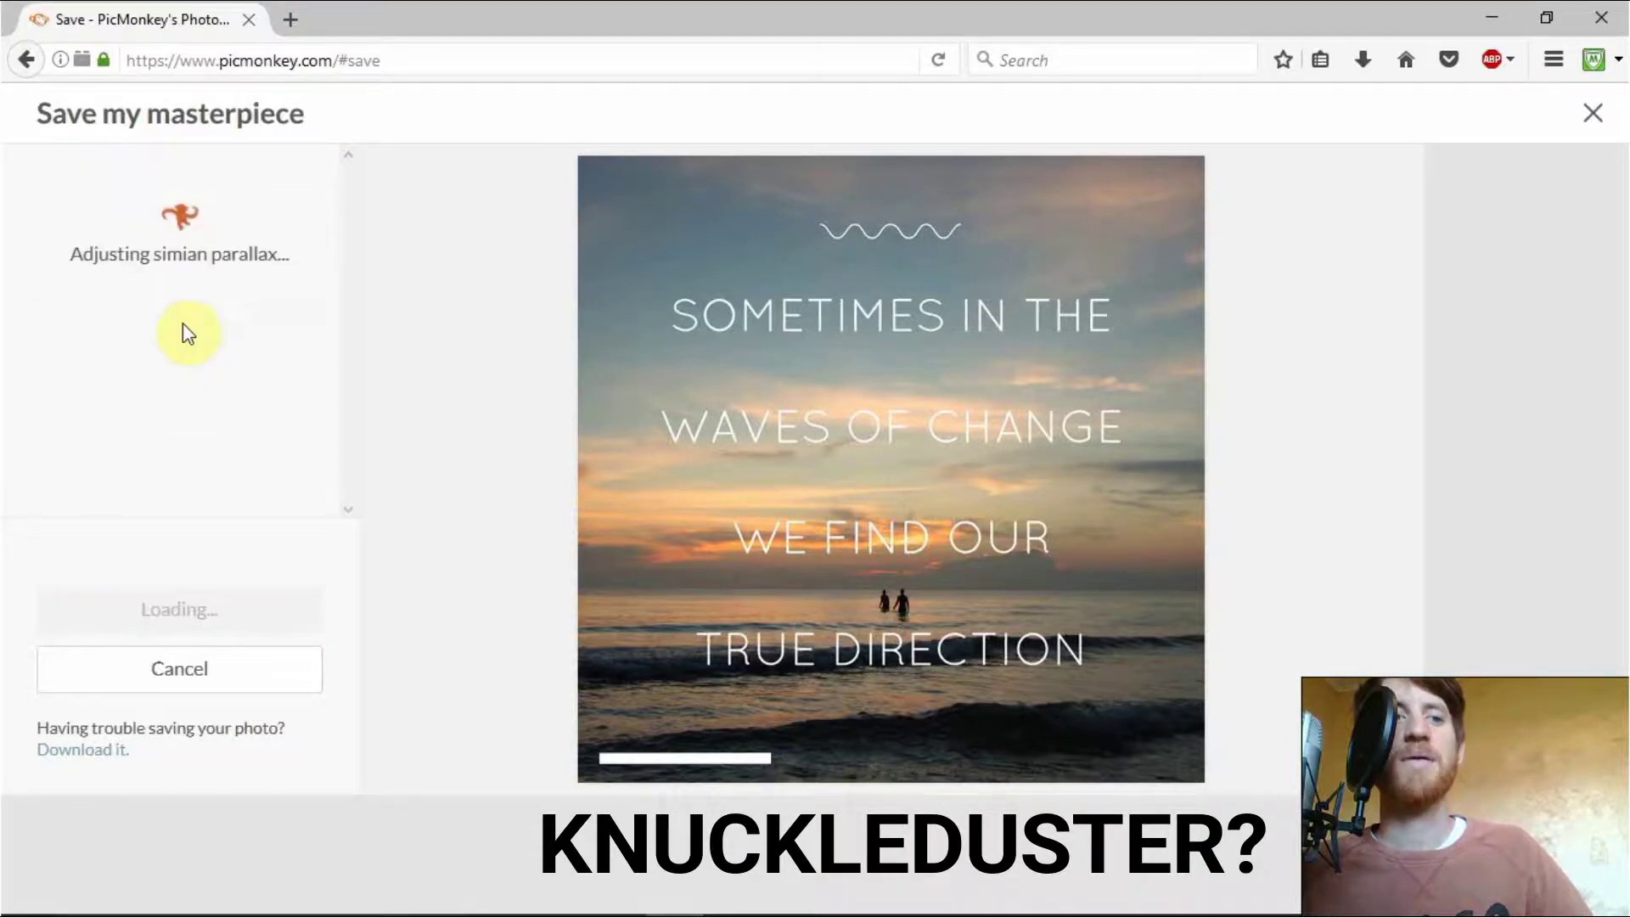
click(285, 338)
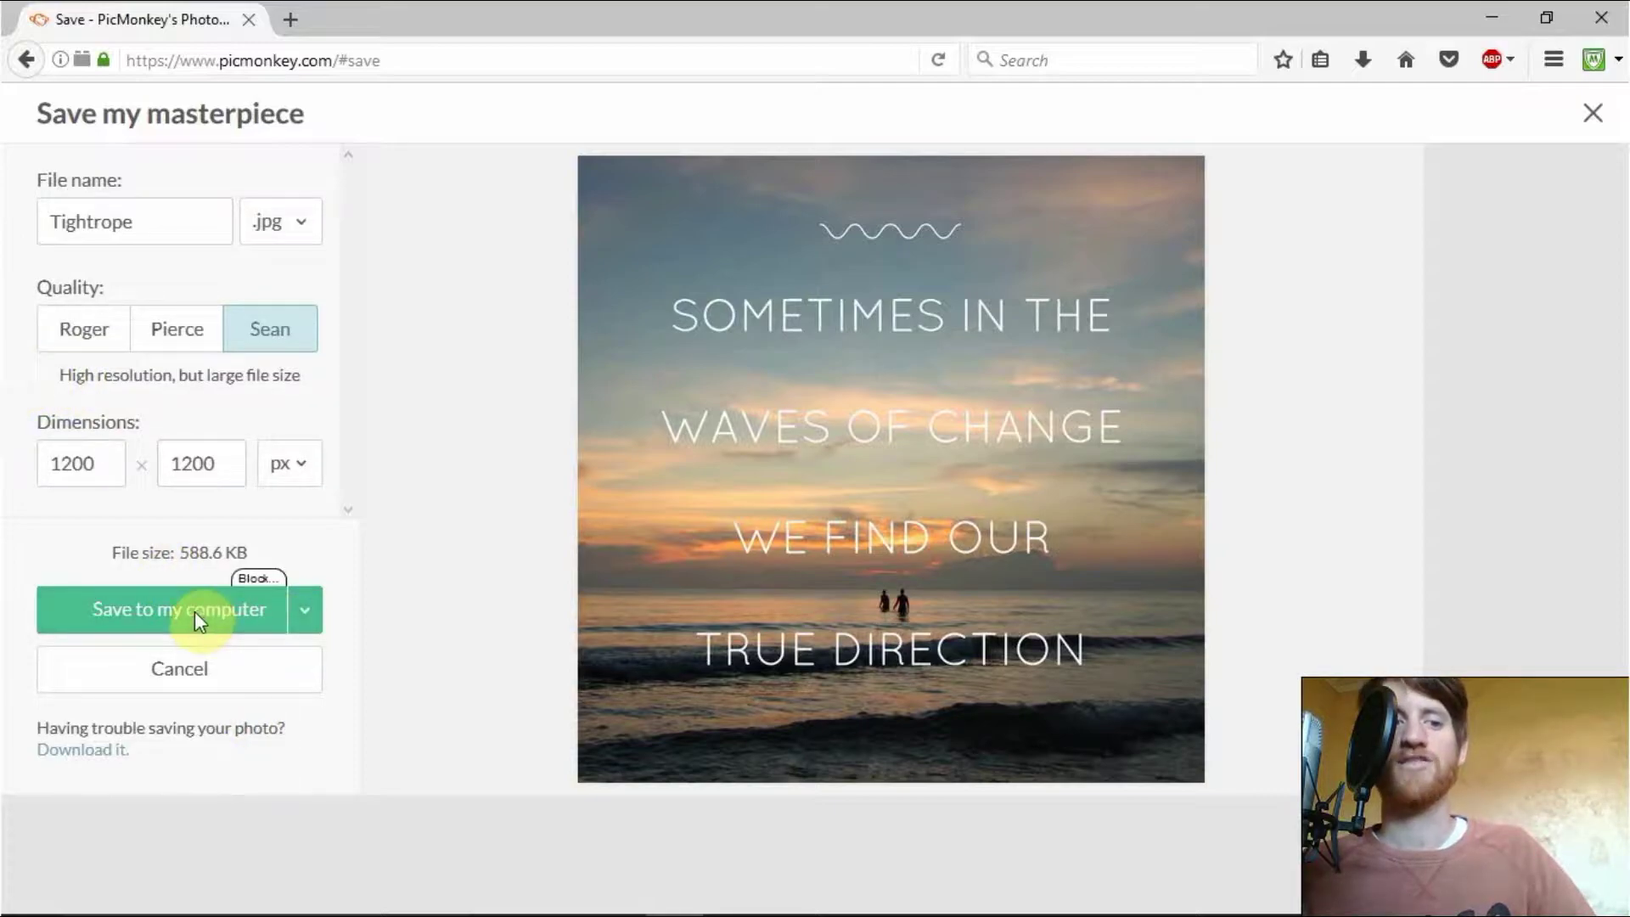
drag(160, 218, 407, 214)
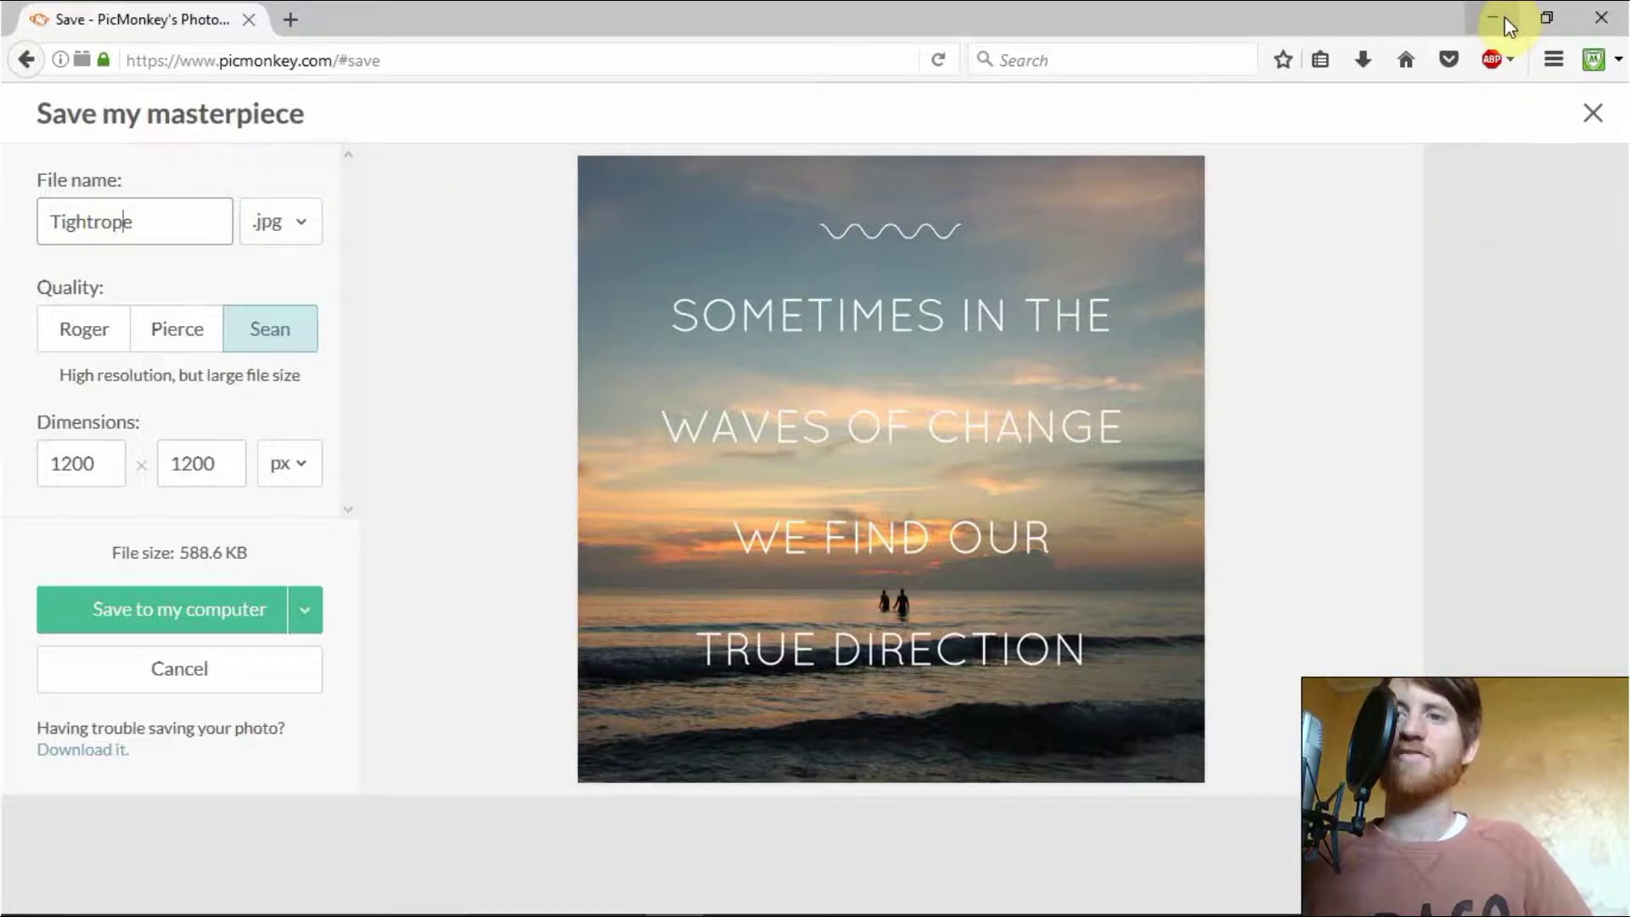
click(26, 59)
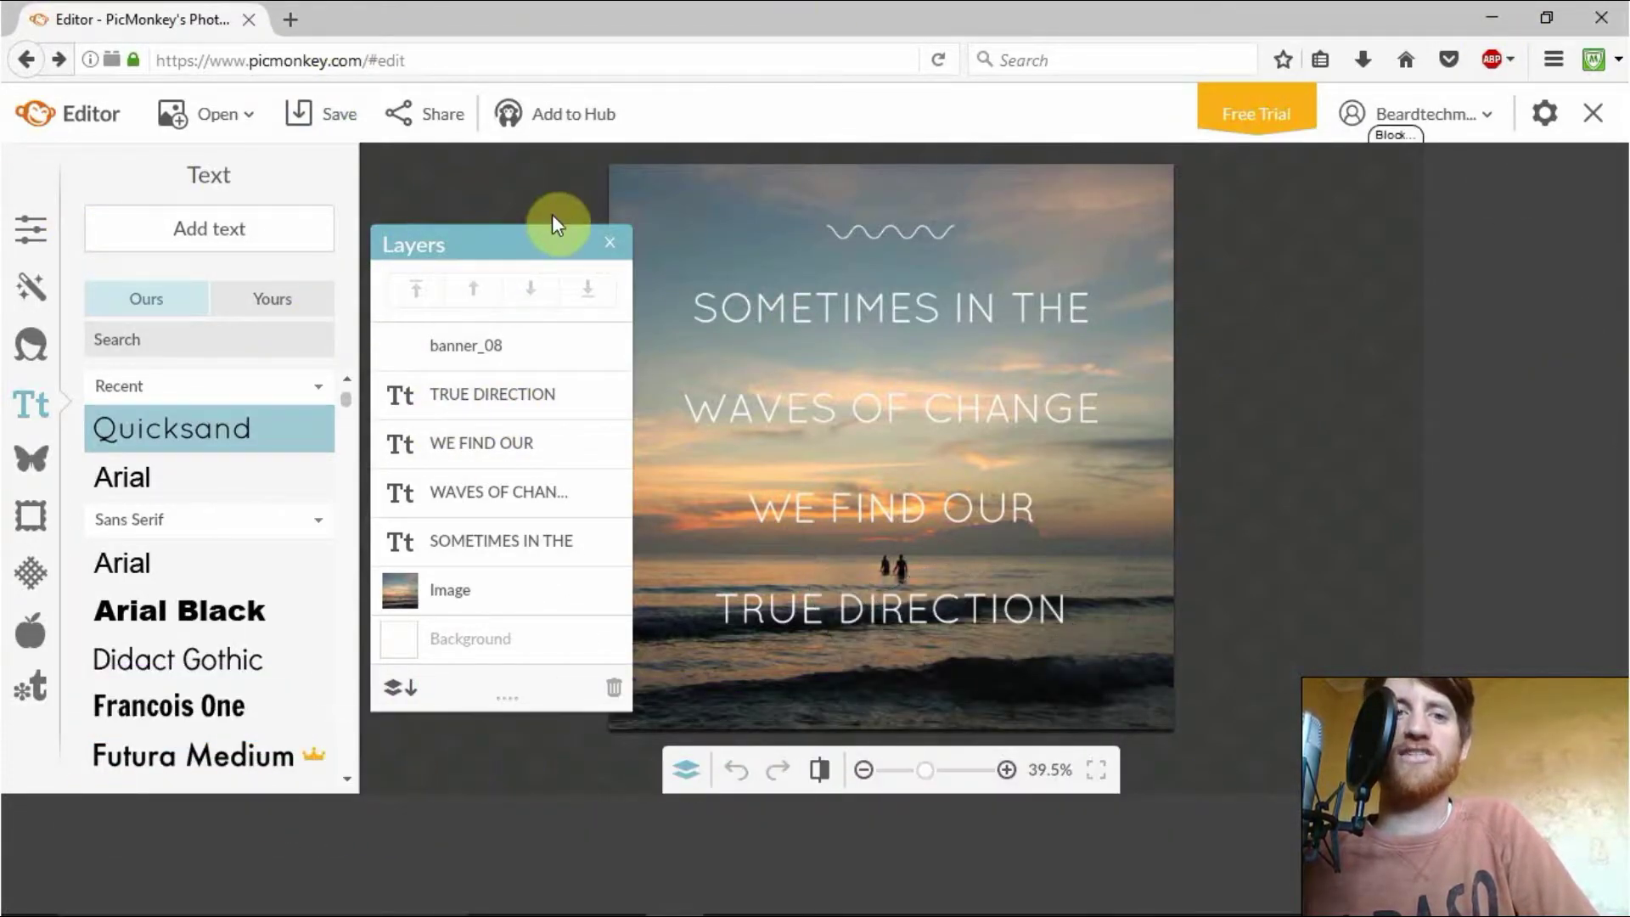
- Close the layers palette and look through the list of available fonts
click(606, 246)
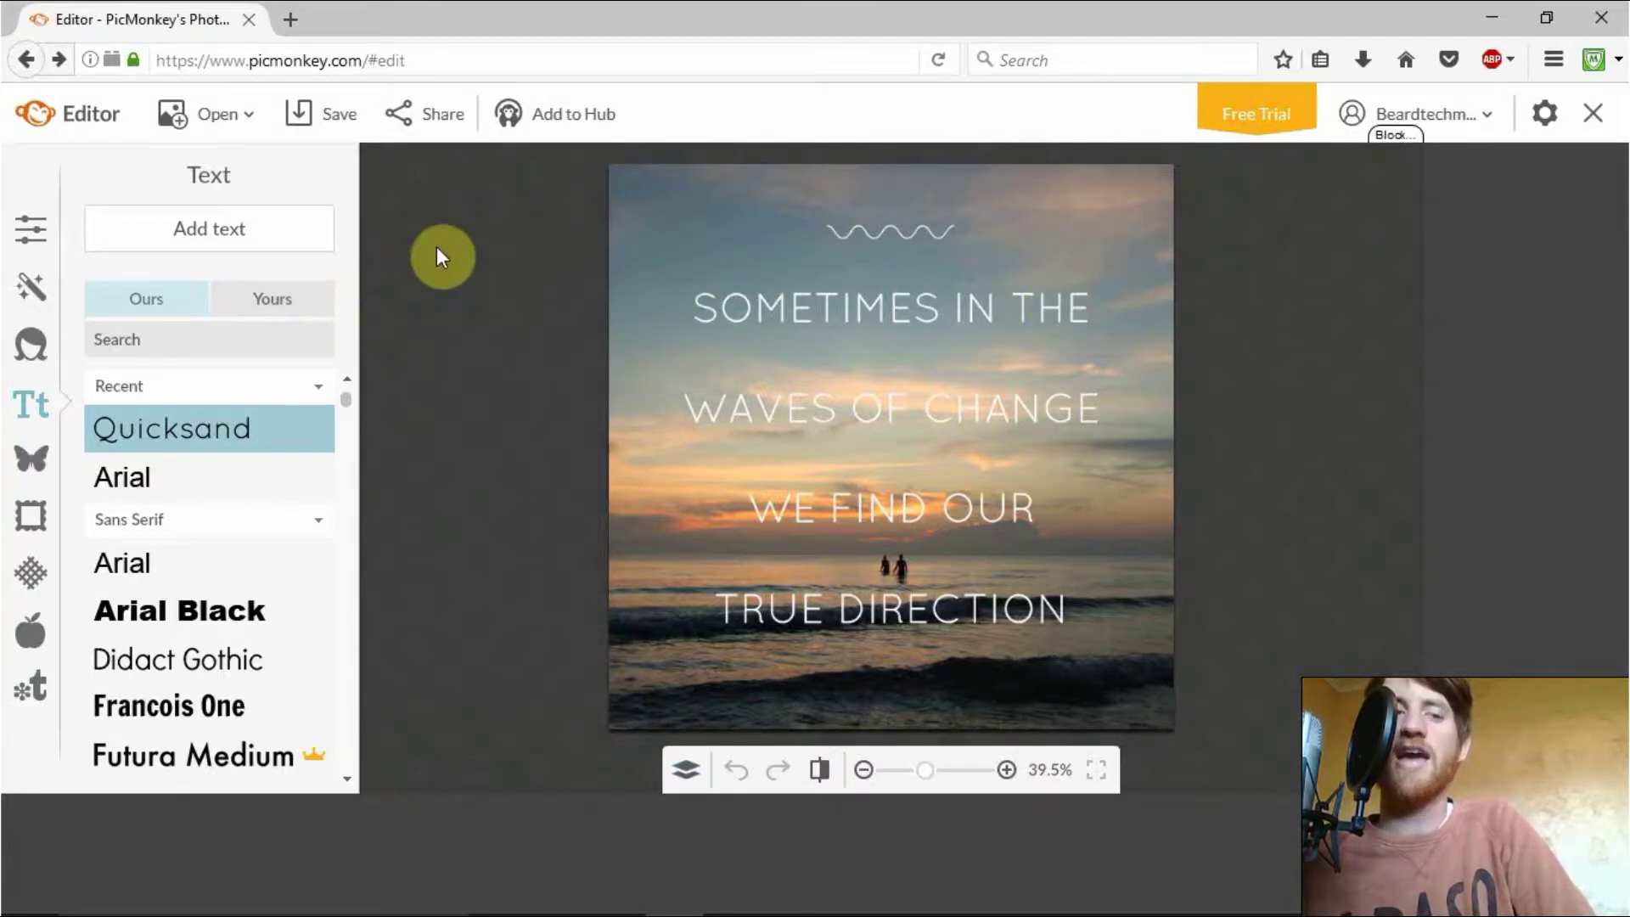
drag(348, 396, 345, 547)
drag(345, 558, 360, 380)
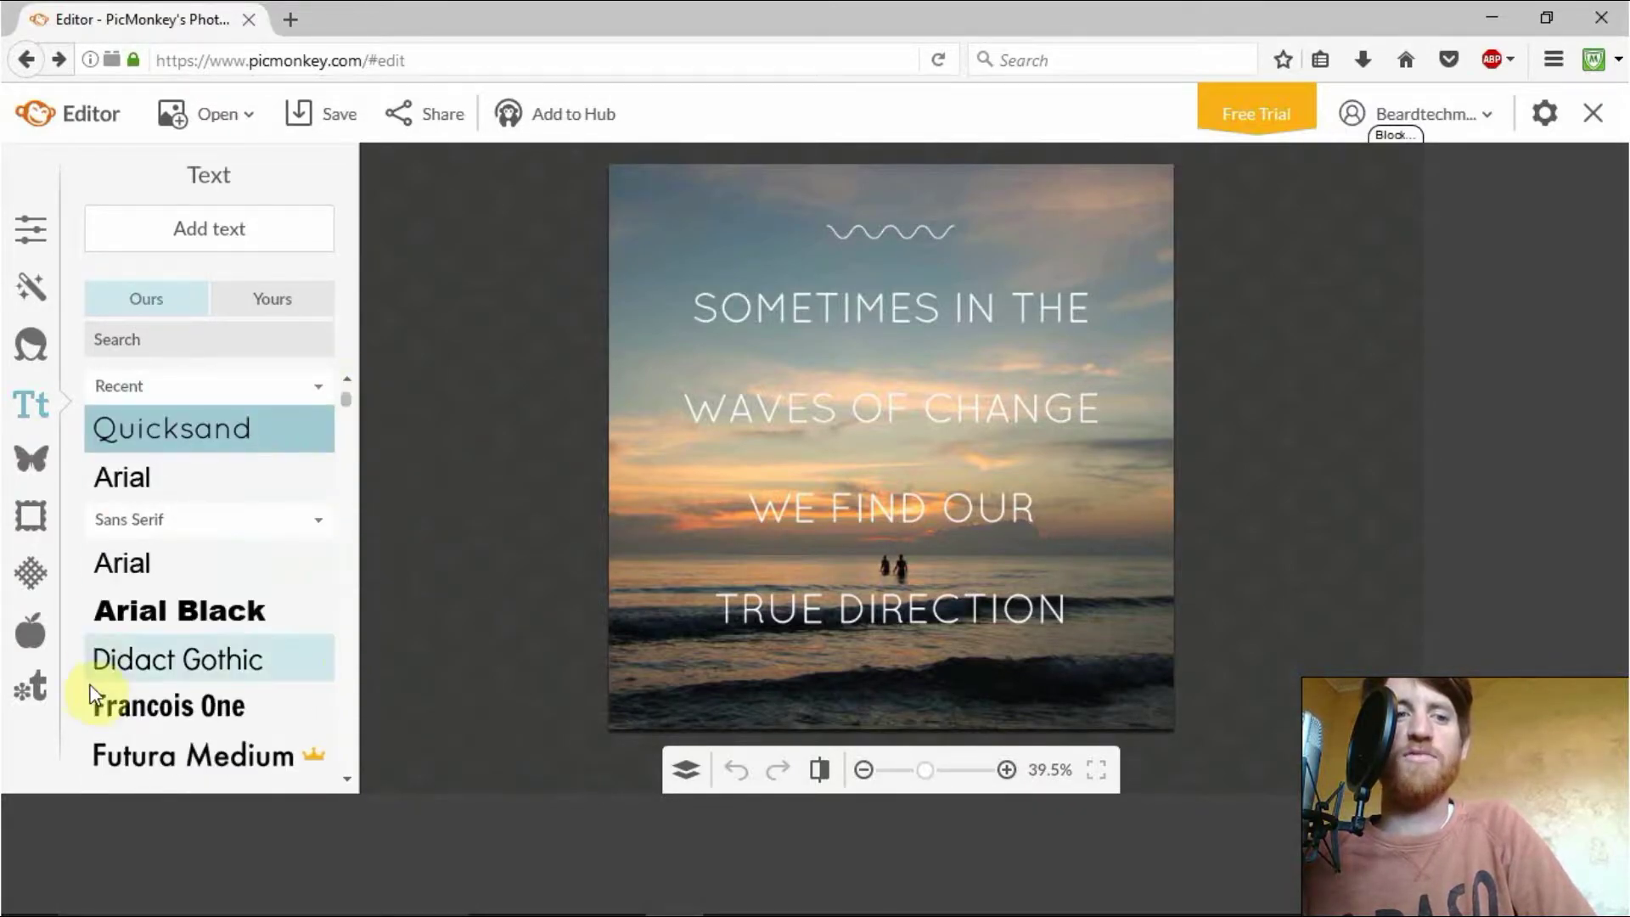
mouse_move(348, 403)
mouse_down()
mouse_move(349, 731)
mouse_move(355, 391)
mouse_up()
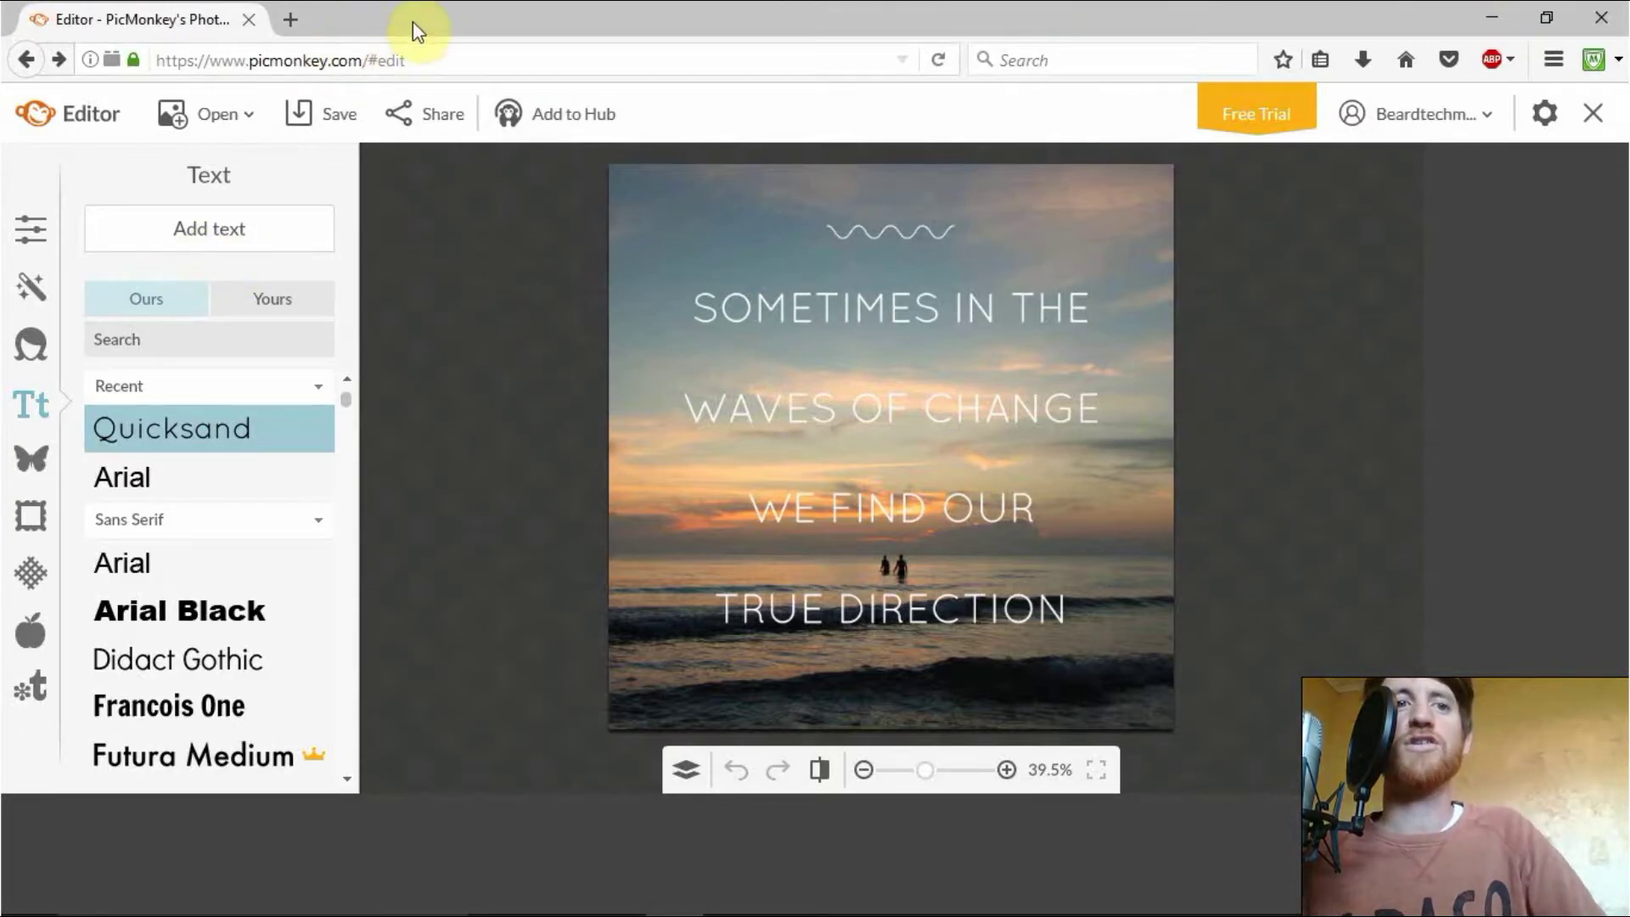
click(409, 63)
click(400, 64)
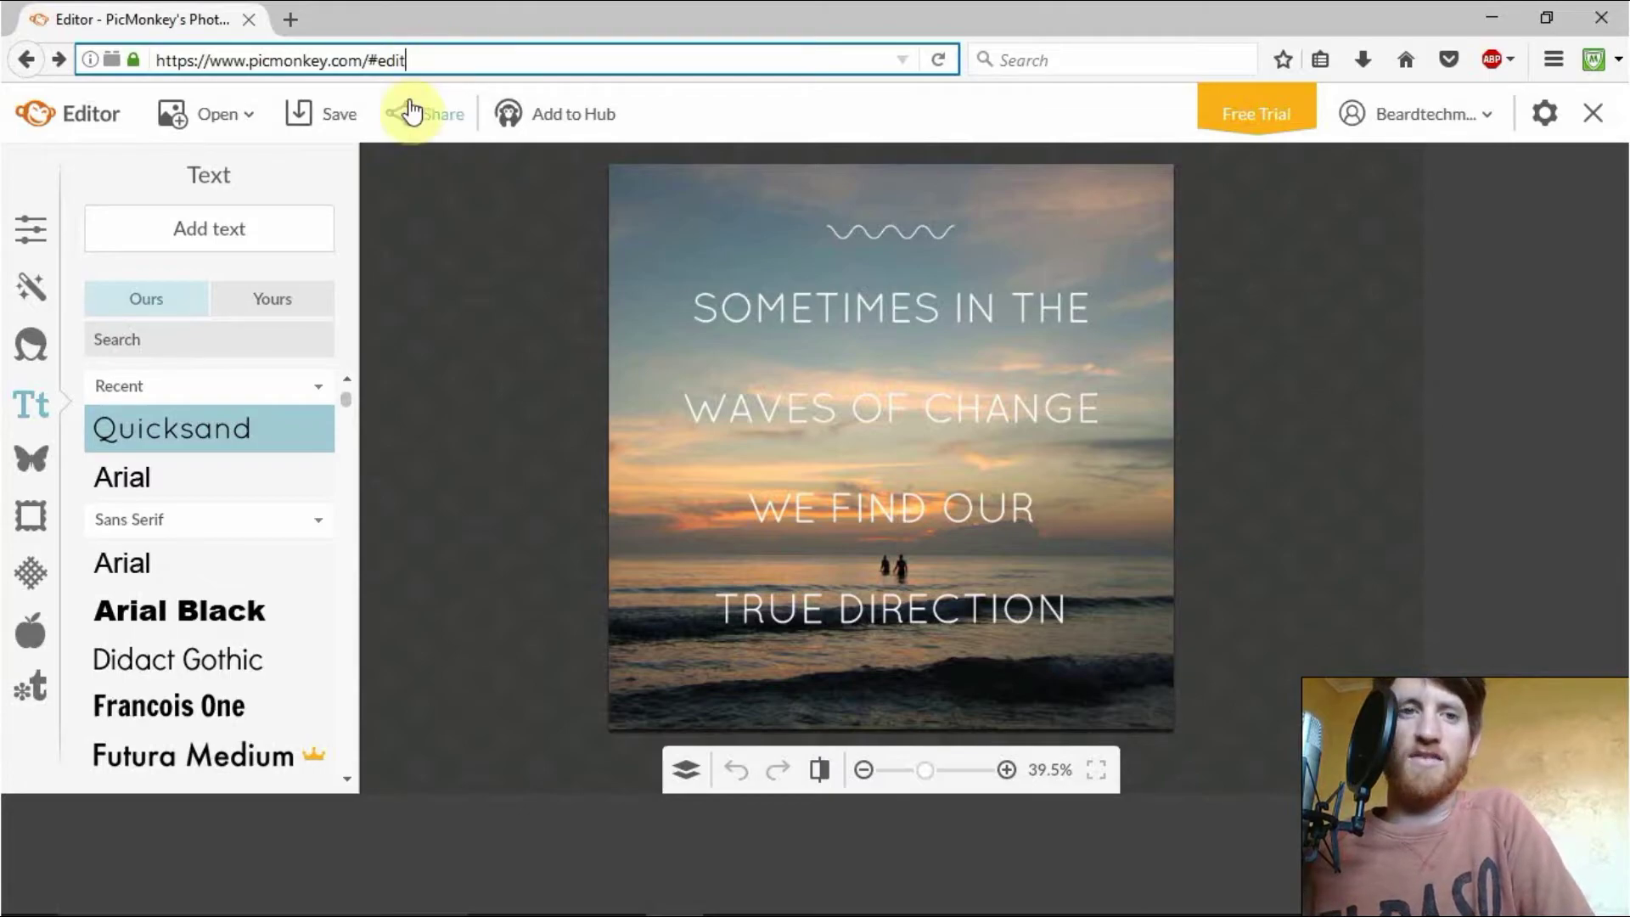
drag(409, 60, 371, 61)
click(411, 58)
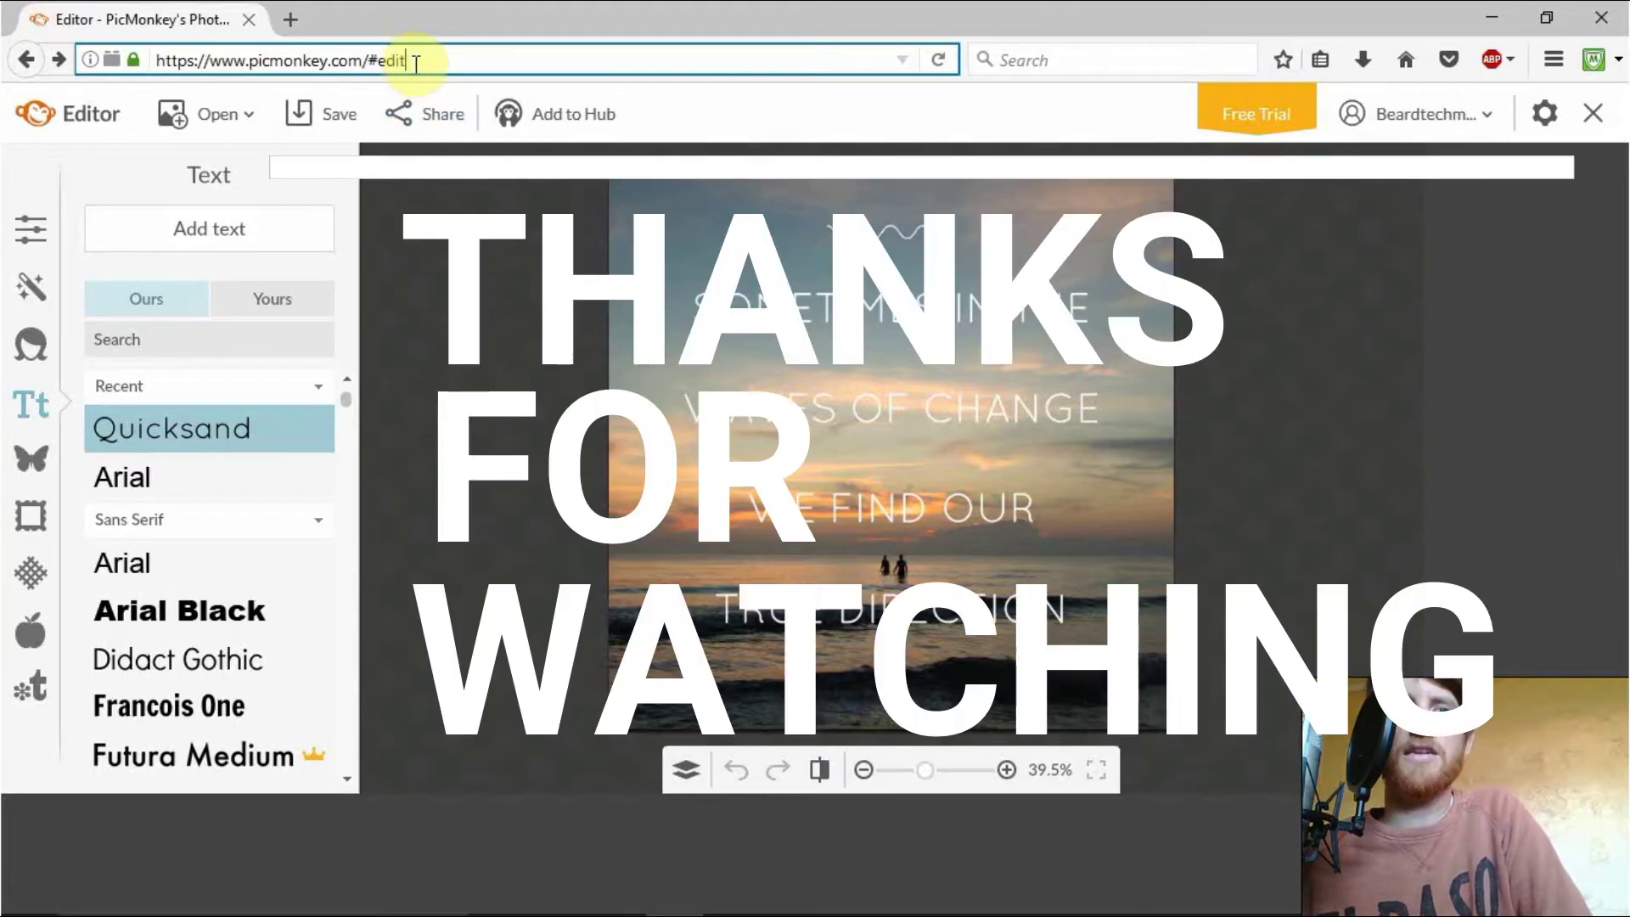